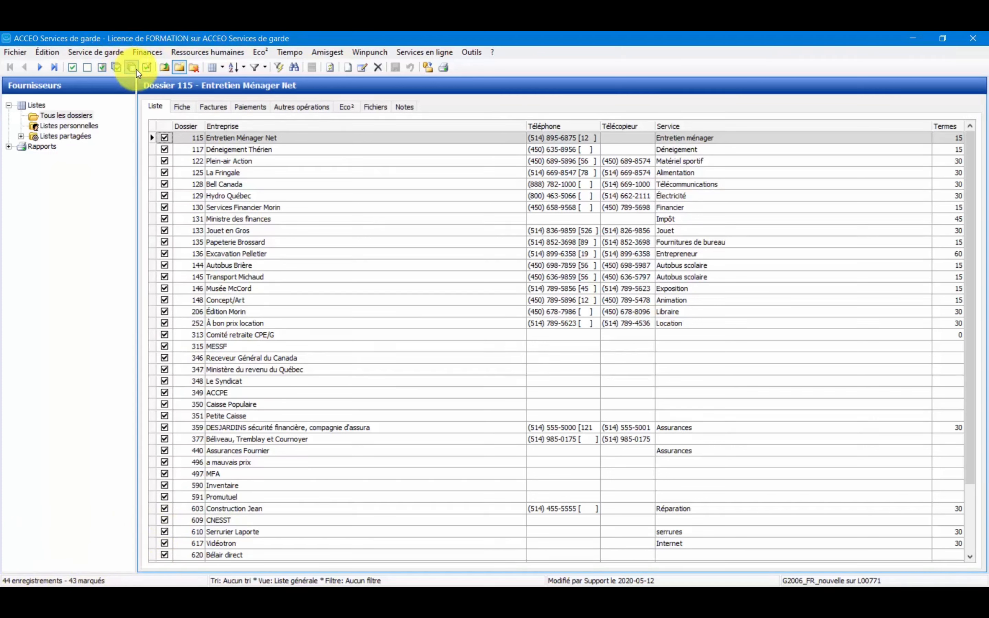
# Mark every supplier in the list and select the Autobus Brière record.
pyautogui.click(123, 68)
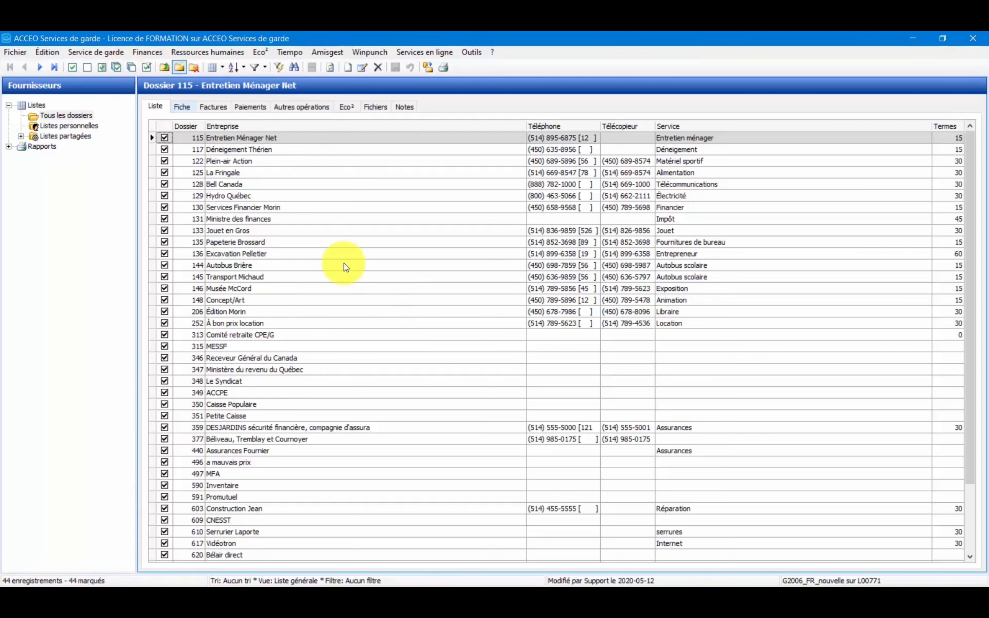
pyautogui.rightClick(372, 266)
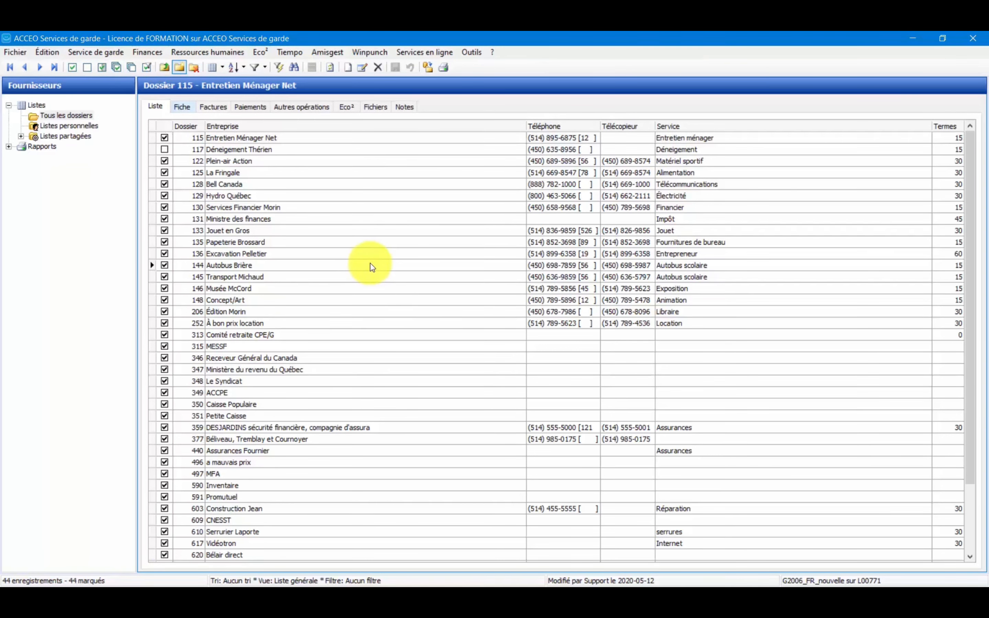
pyautogui.click(330, 265)
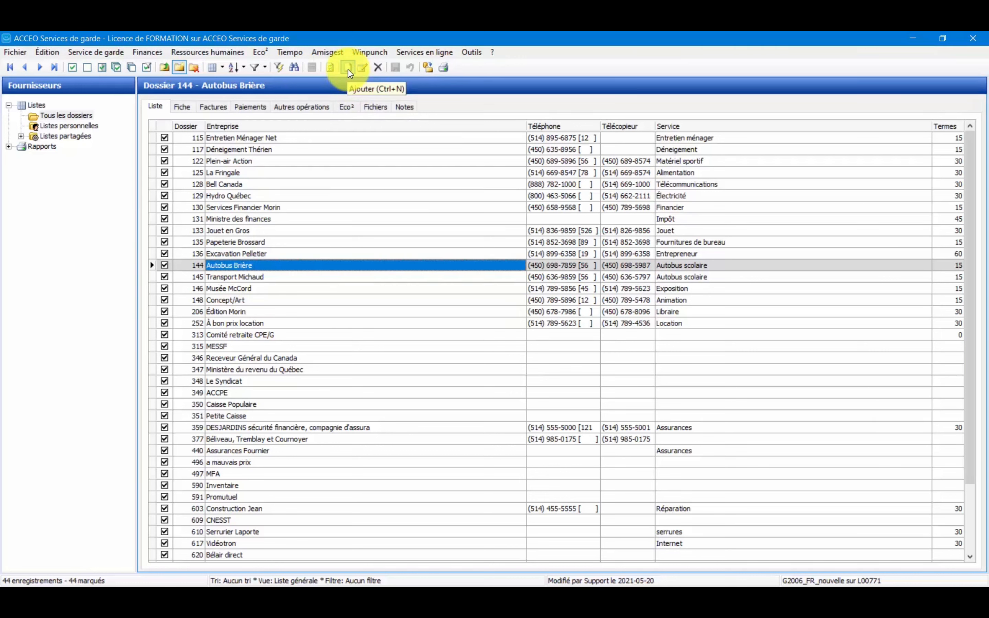
# Add a new supplier record and enter Renaud-Bray as its company.
pyautogui.rightClick(333, 288)
pyautogui.click(367, 295)
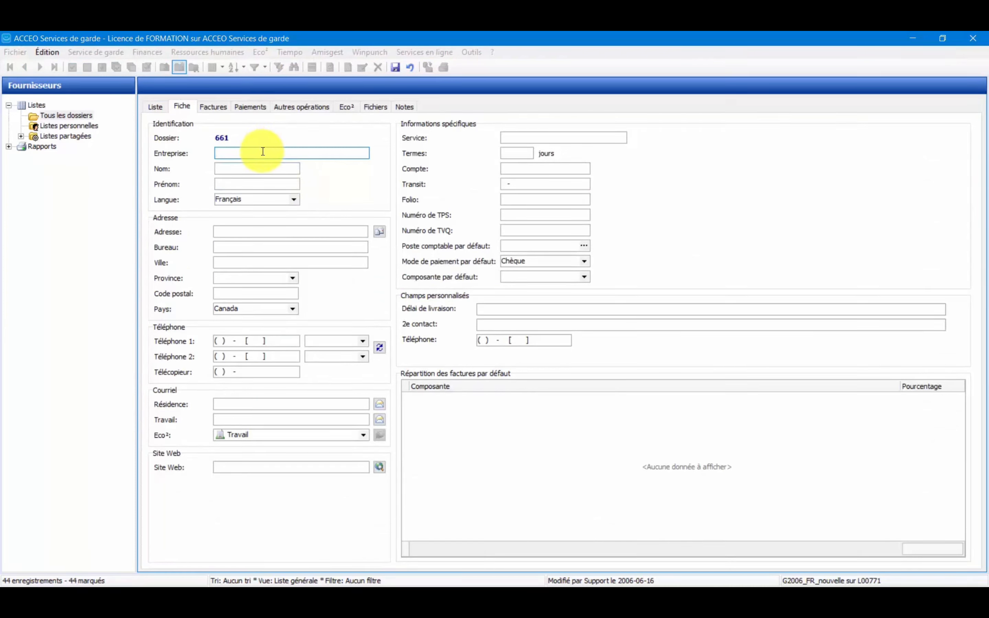
pyautogui.write('Renaud-Bray')
# Enter the contact's last name and first name in the supplier's identification details.
pyautogui.click(227, 169)
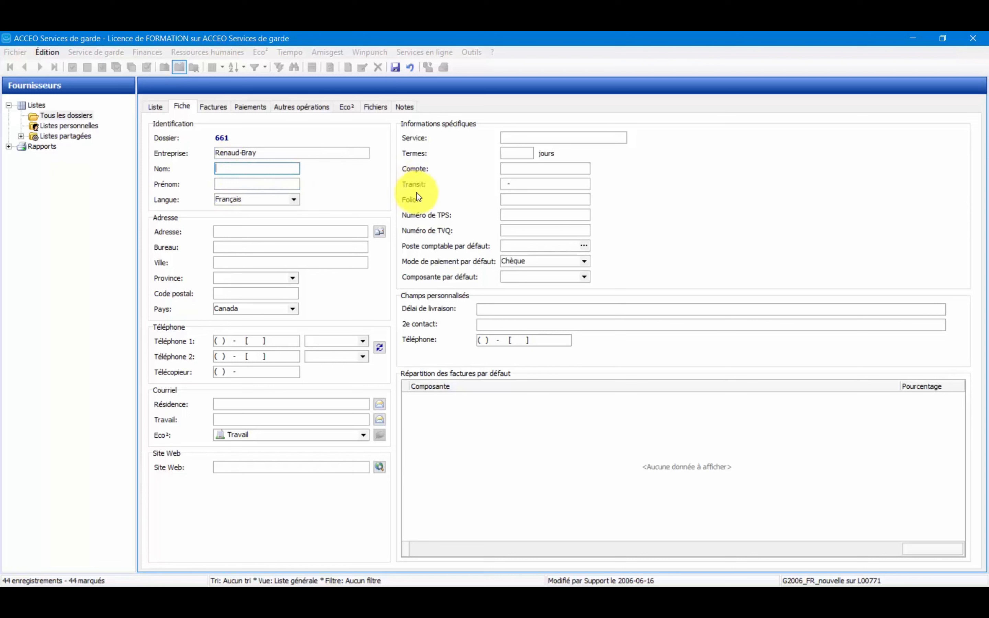
pyautogui.press('Tab')
pyautogui.hotkey('shift', 'Tab')
pyautogui.press('End')
pyautogui.press('Tab')
pyautogui.press('Tab')
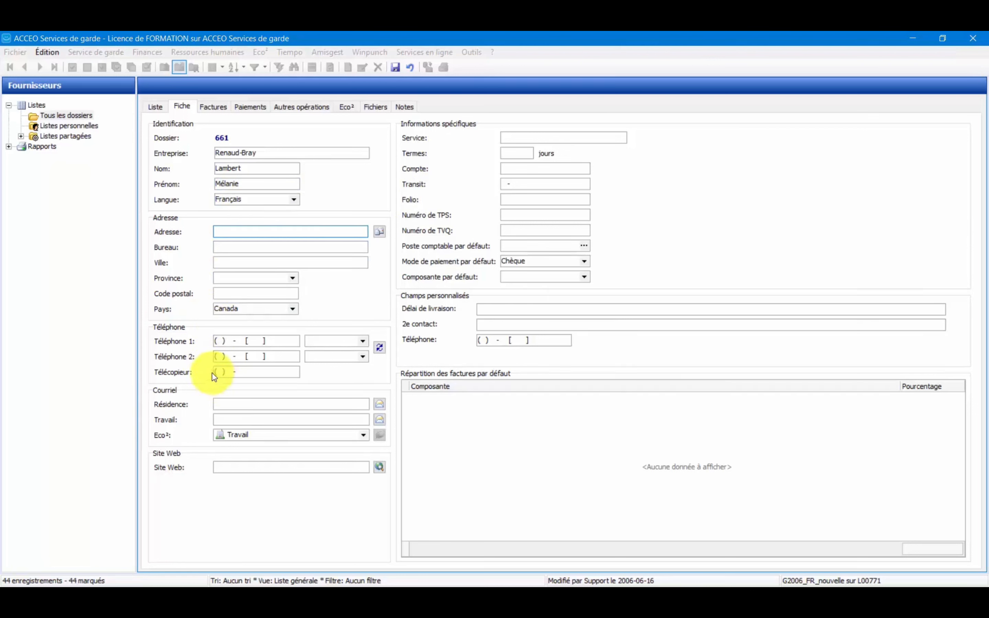
# Fill in the contact's e-mail as the supplier's residence e-mail address.
pyautogui.click(222, 403)
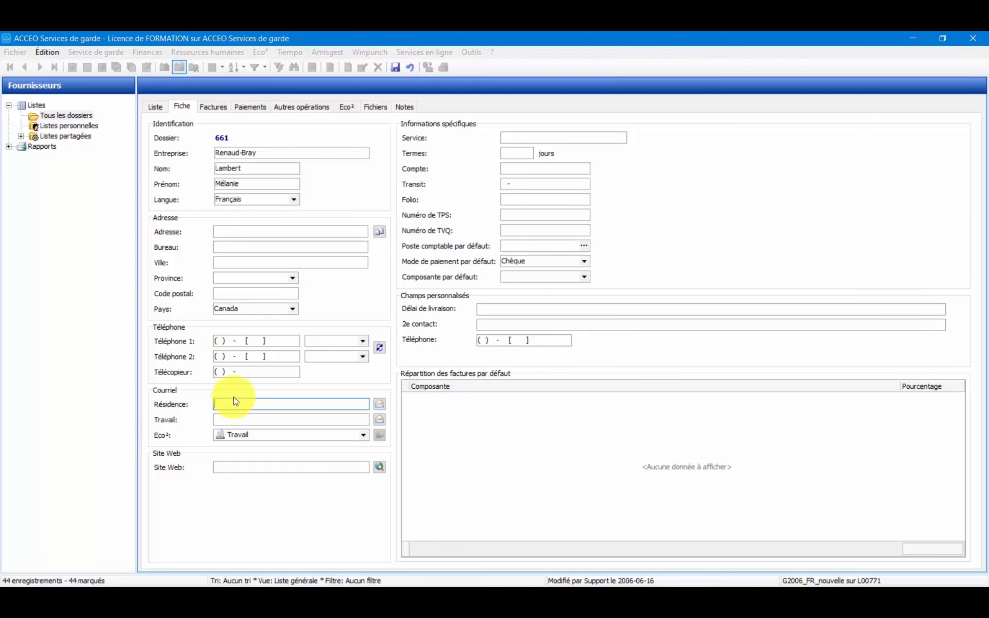
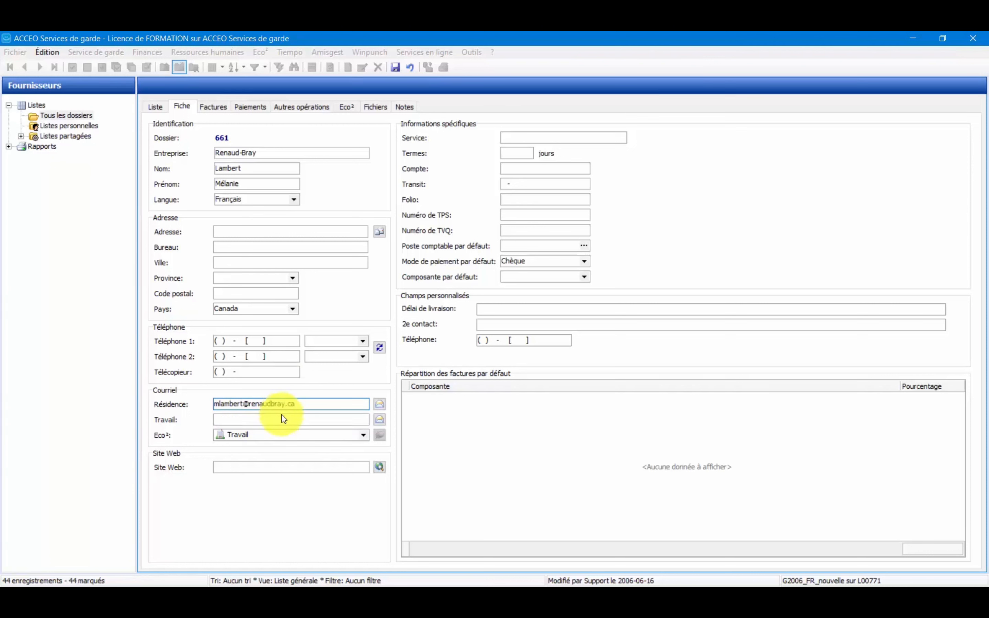
pyautogui.click(261, 470)
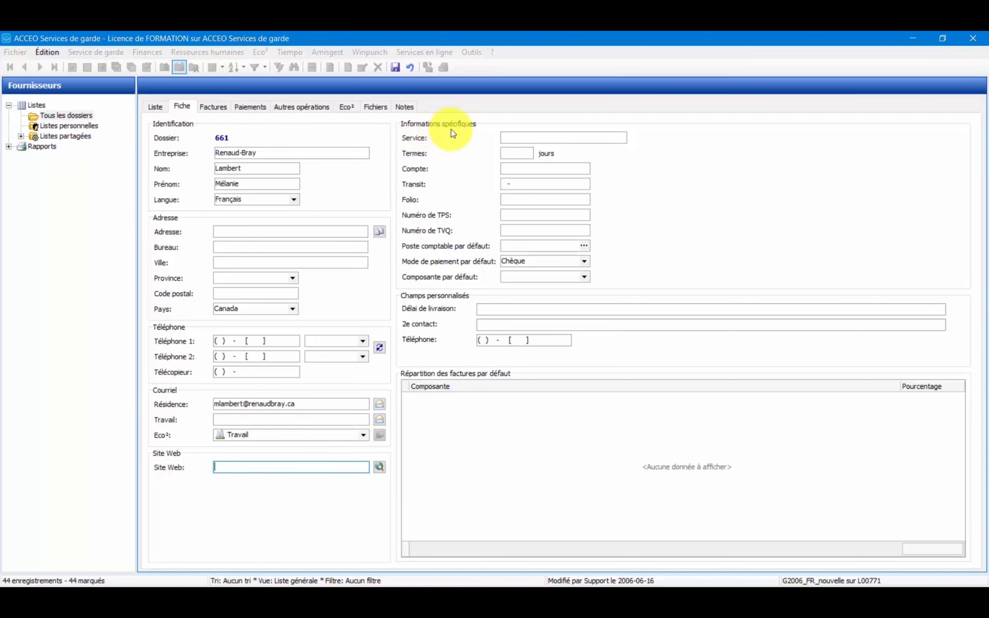
# Set the supplier's service to Papeterie.
pyautogui.click(537, 137)
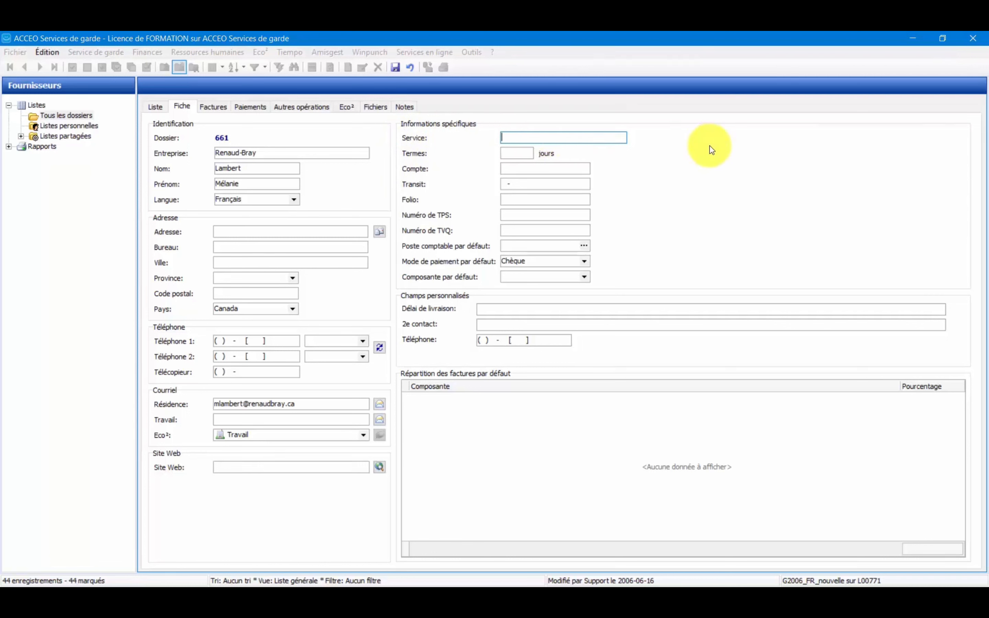
pyautogui.write('Librairie')
pyautogui.press('BackSpace')
pyautogui.press('BackSpace')
pyautogui.press('BackSpace')
pyautogui.press('BackSpace')
pyautogui.press('BackSpace')
pyautogui.press('BackSpace')
pyautogui.press('BackSpace')
pyautogui.press('BackSpace')
pyautogui.press('BackSpace')
pyautogui.write('Papeterie')
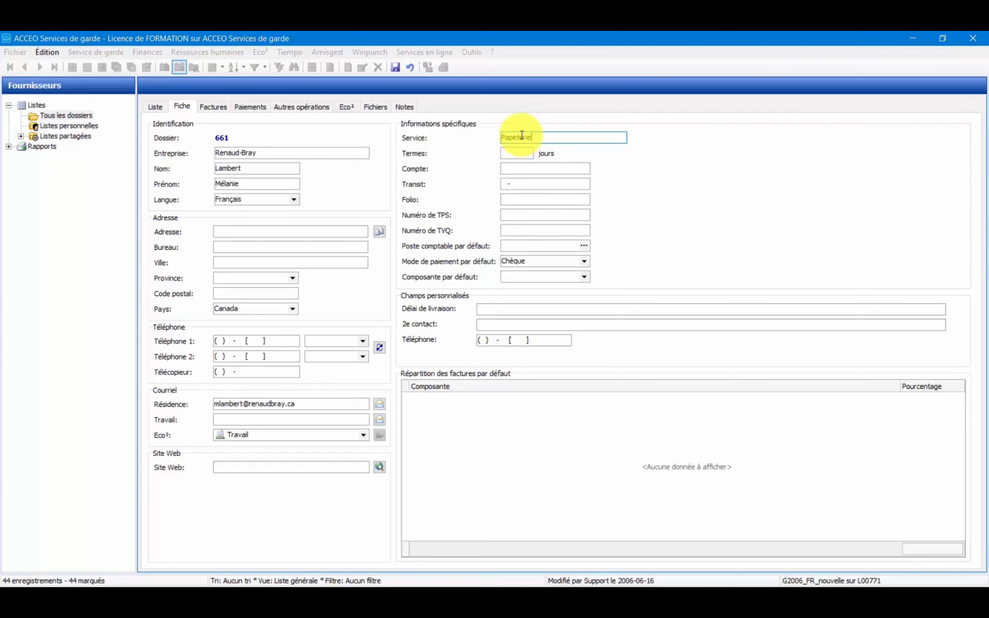
# Set the supplier's payment terms to 30 days.
pyautogui.click(514, 158)
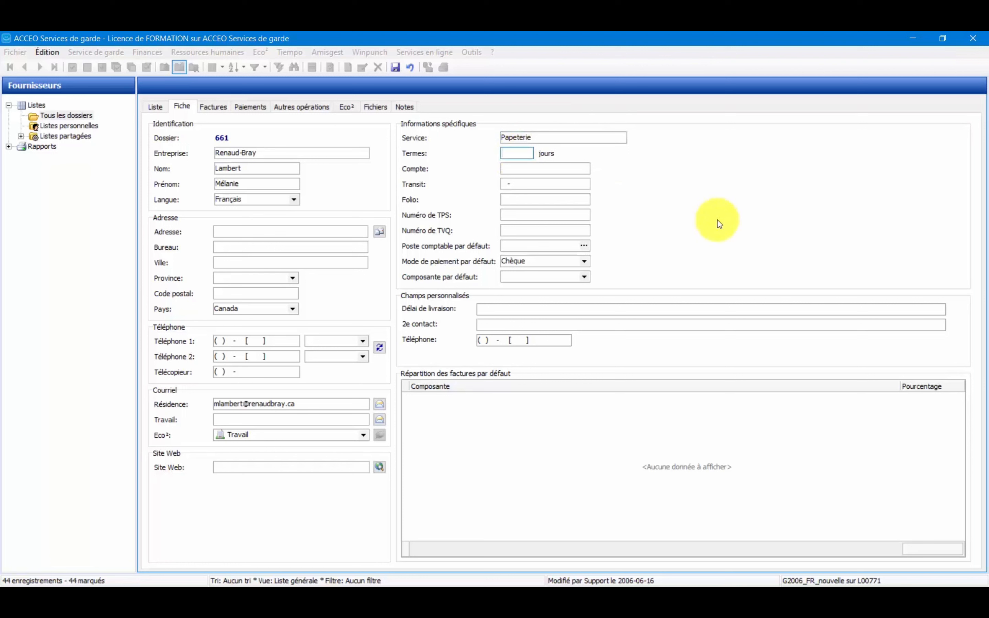
pyautogui.moveTo(527, 137); pyautogui.dragTo(483, 138)
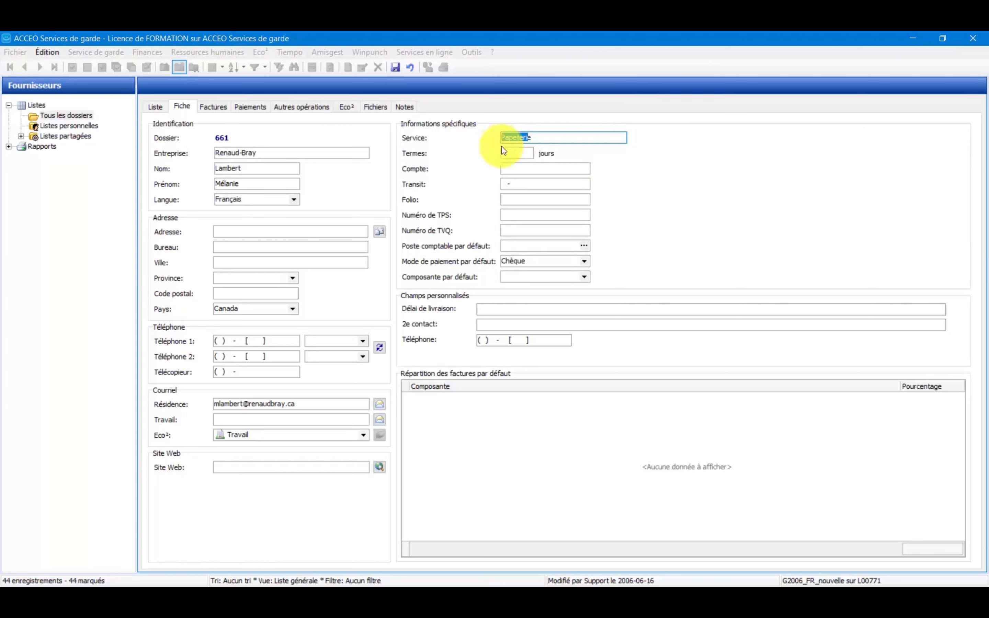
pyautogui.click(524, 155)
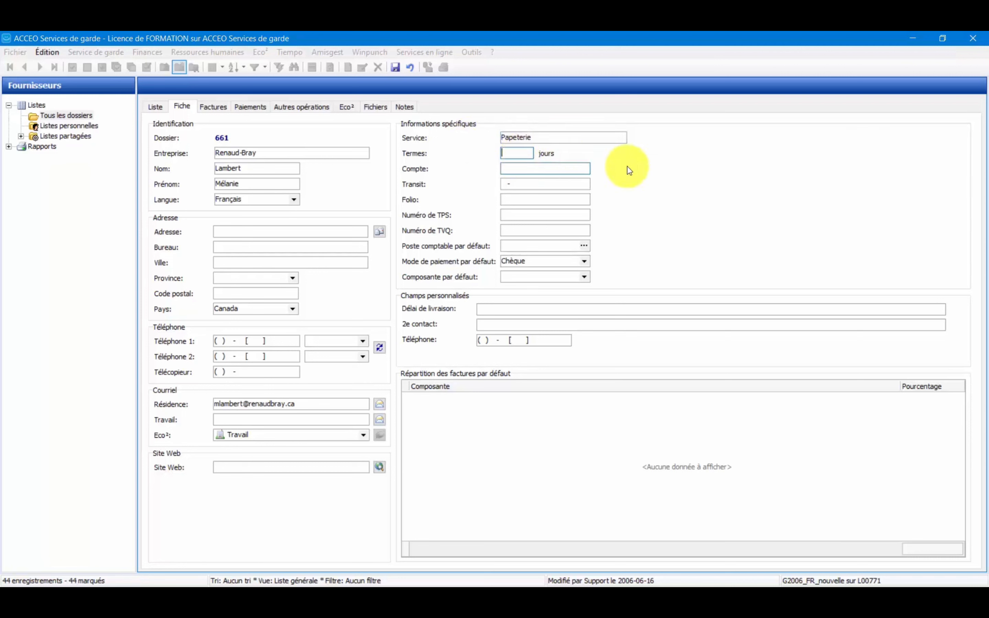
pyautogui.write('30')
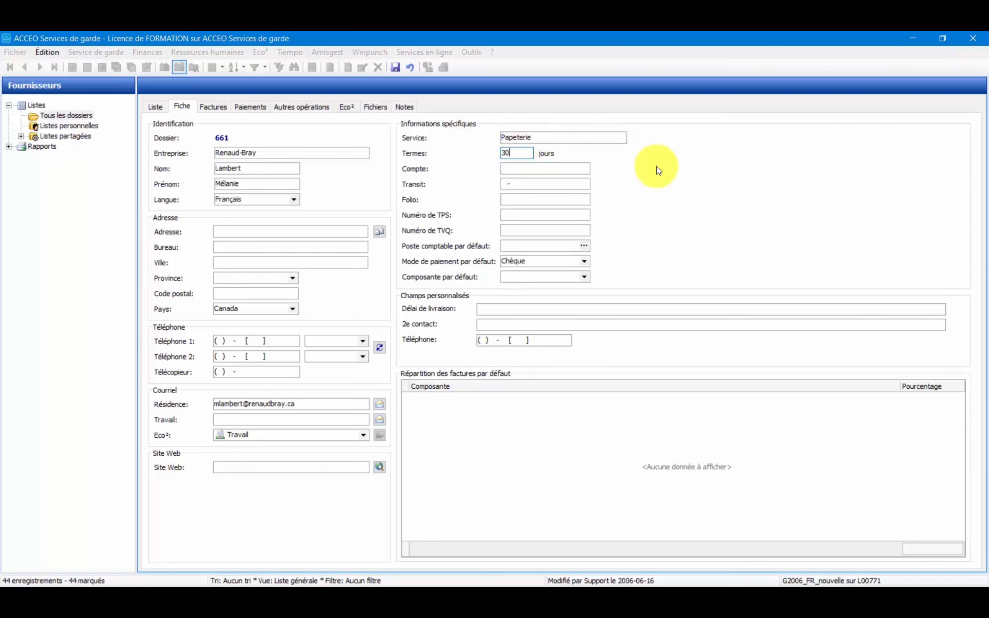
# Enter the supplier's account number, bank transit number and folio number.
pyautogui.click(519, 171)
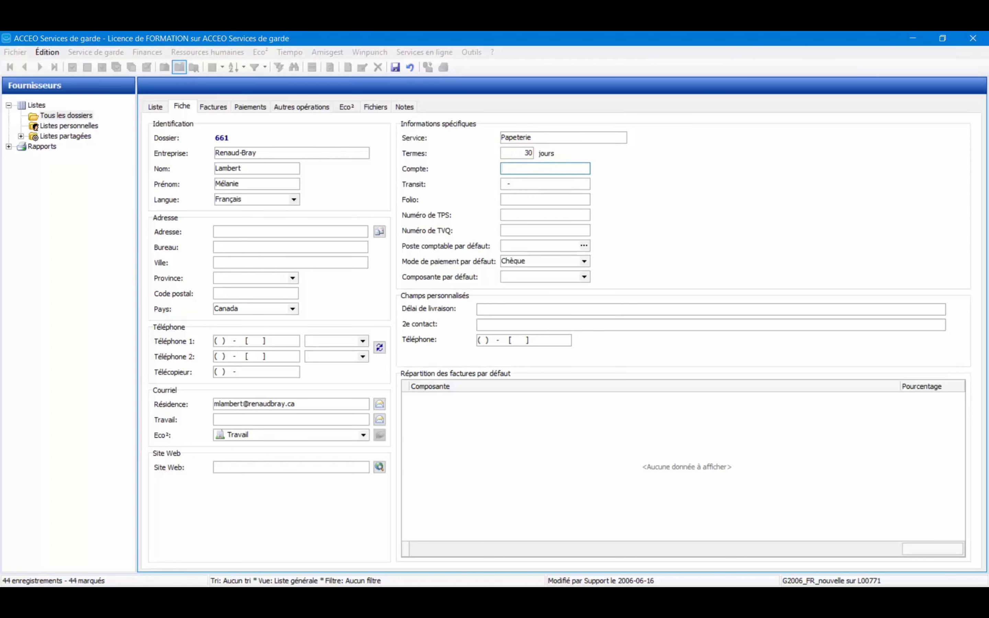
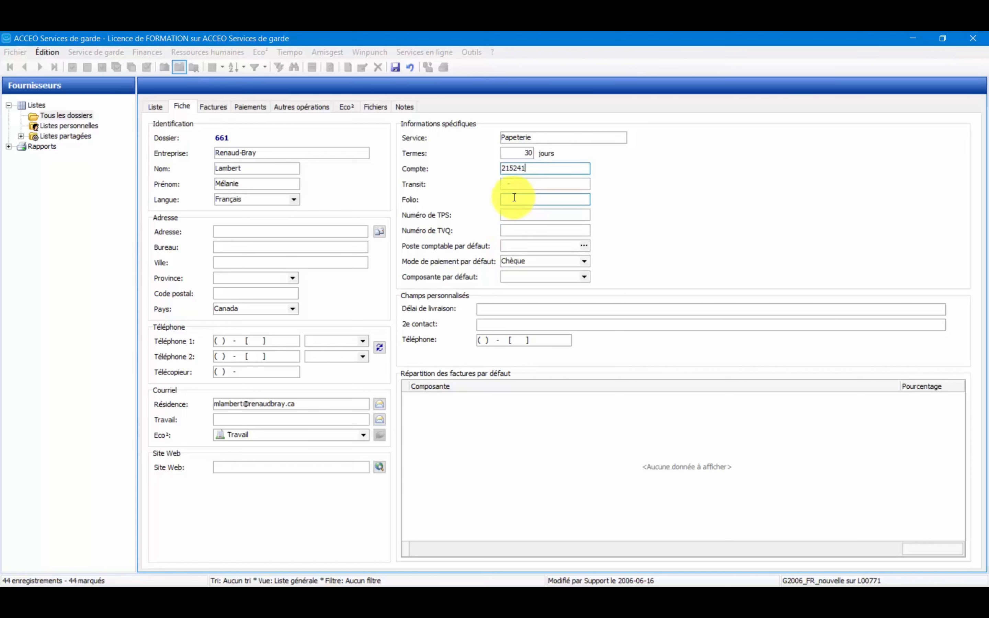
pyautogui.click(504, 185)
pyautogui.write('815-1')
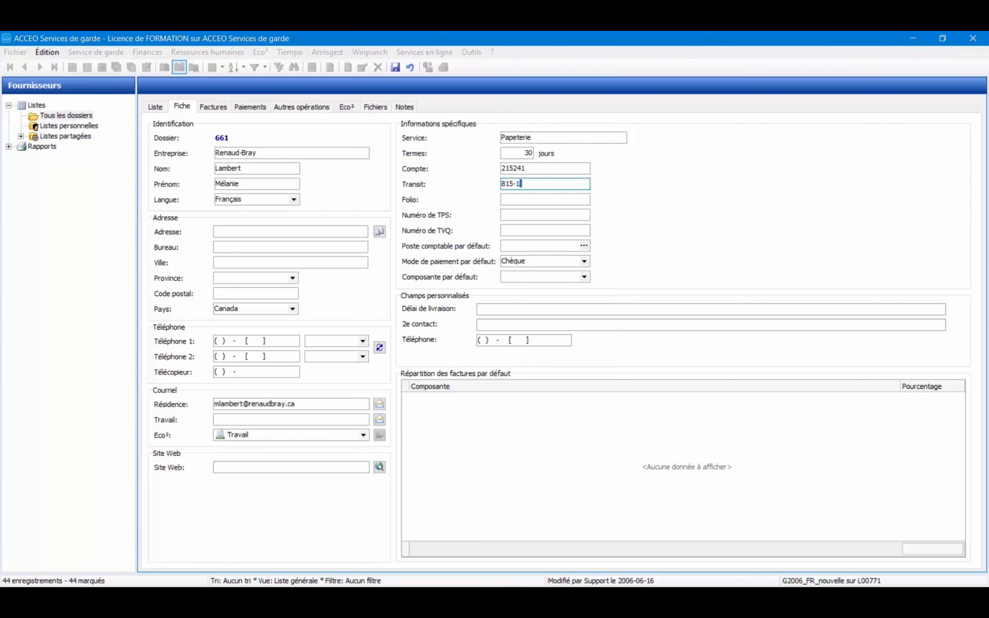
pyautogui.write('2345')
pyautogui.press('Tab')
pyautogui.write('1234567')
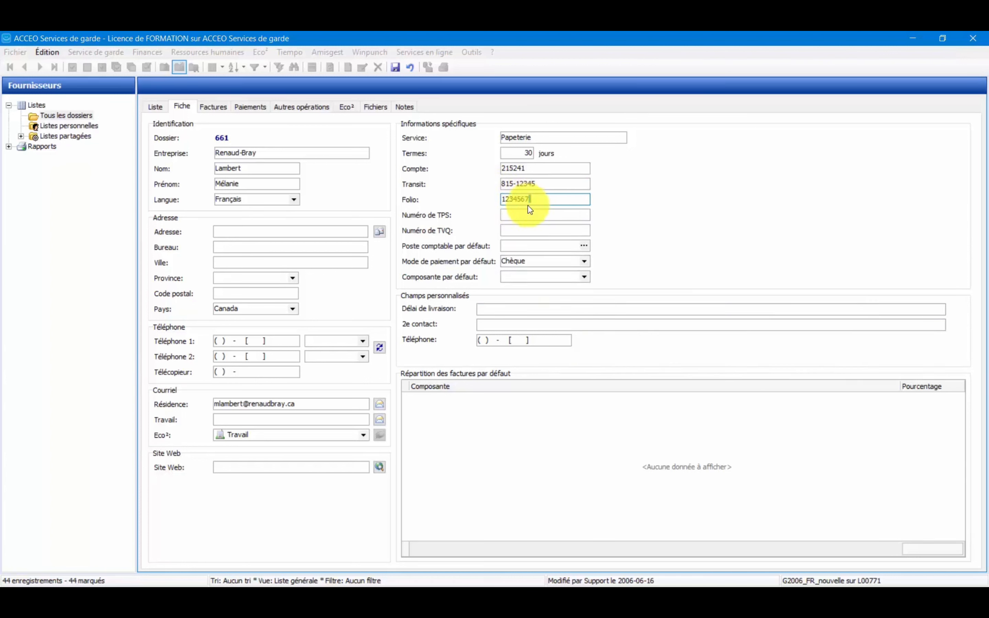
pyautogui.click(523, 215)
pyautogui.click(519, 231)
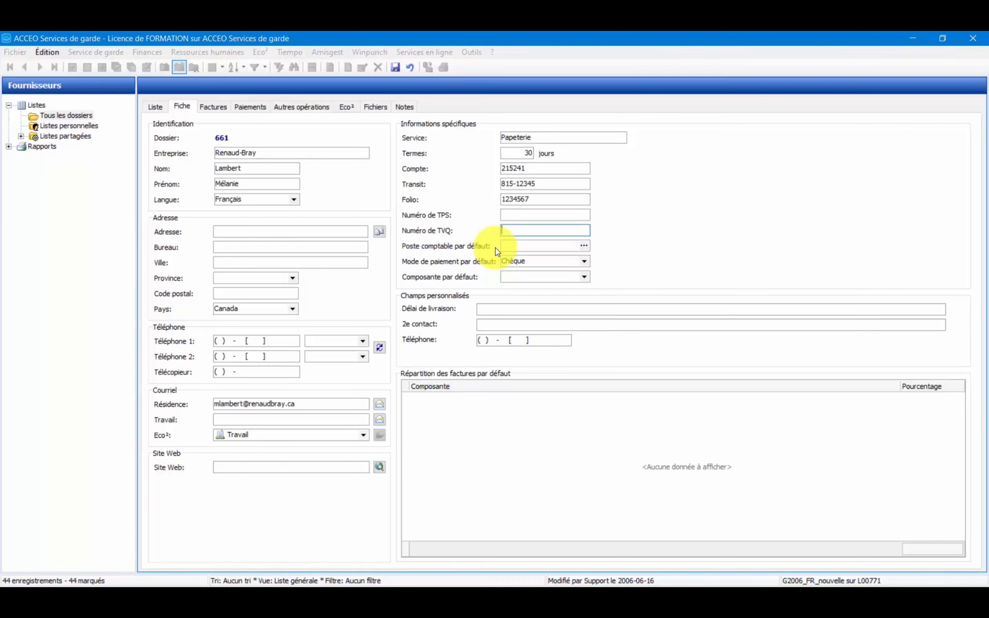
# Search the accounting items for "papet" and assign 9650, Papeterie, impression et articles de bureau, as the supplier's default.
pyautogui.click(503, 247)
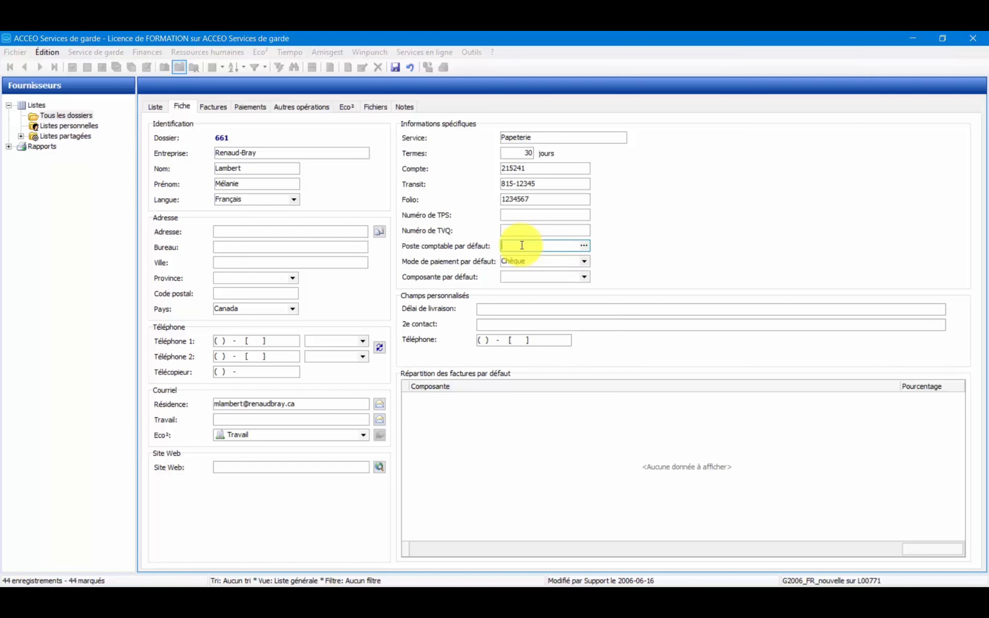
pyautogui.click(582, 246)
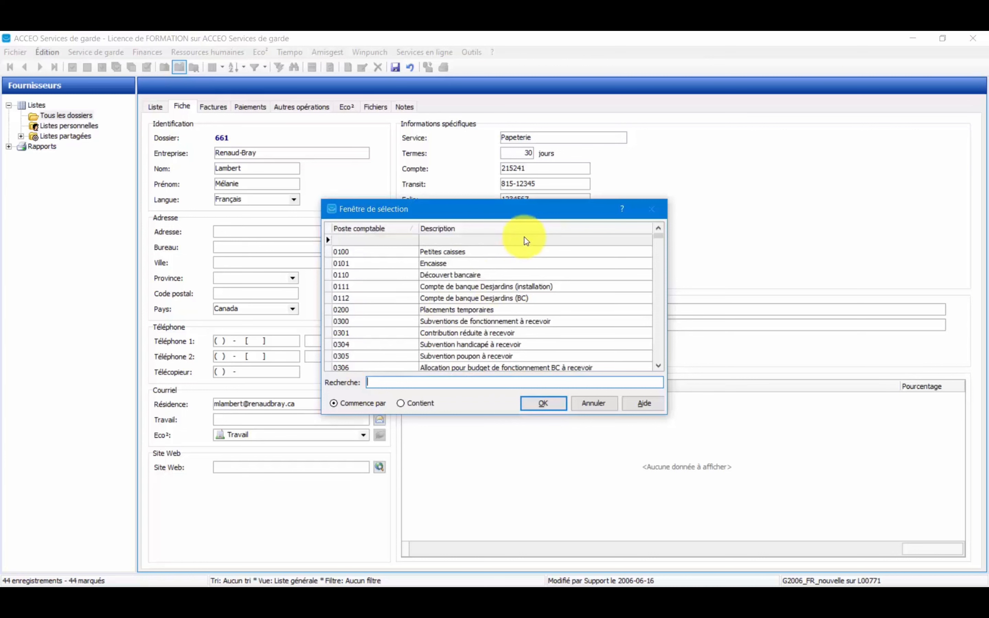
pyautogui.click(524, 228)
pyautogui.click(464, 382)
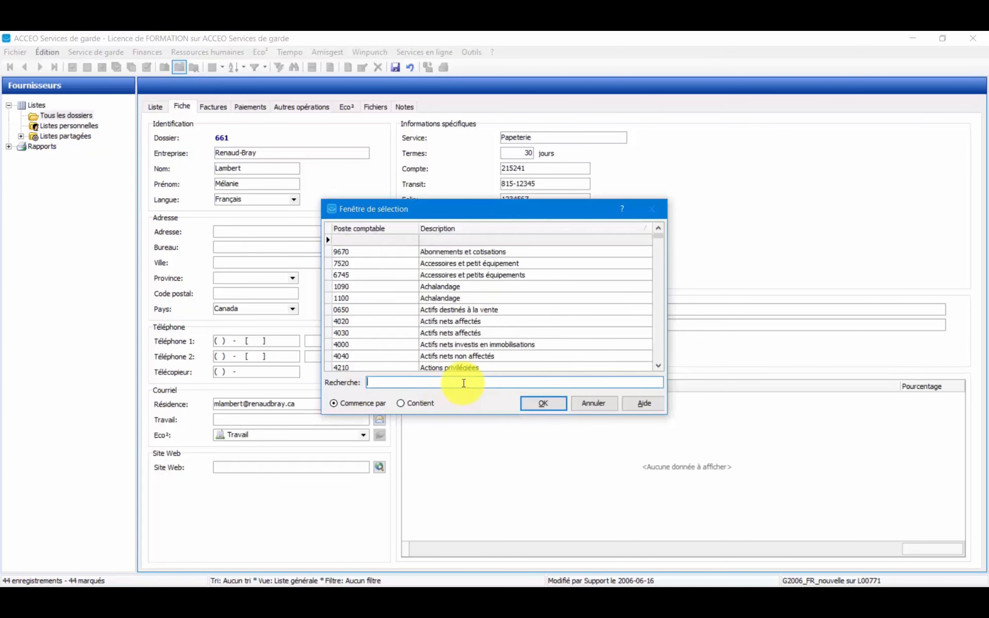
pyautogui.write('ap')
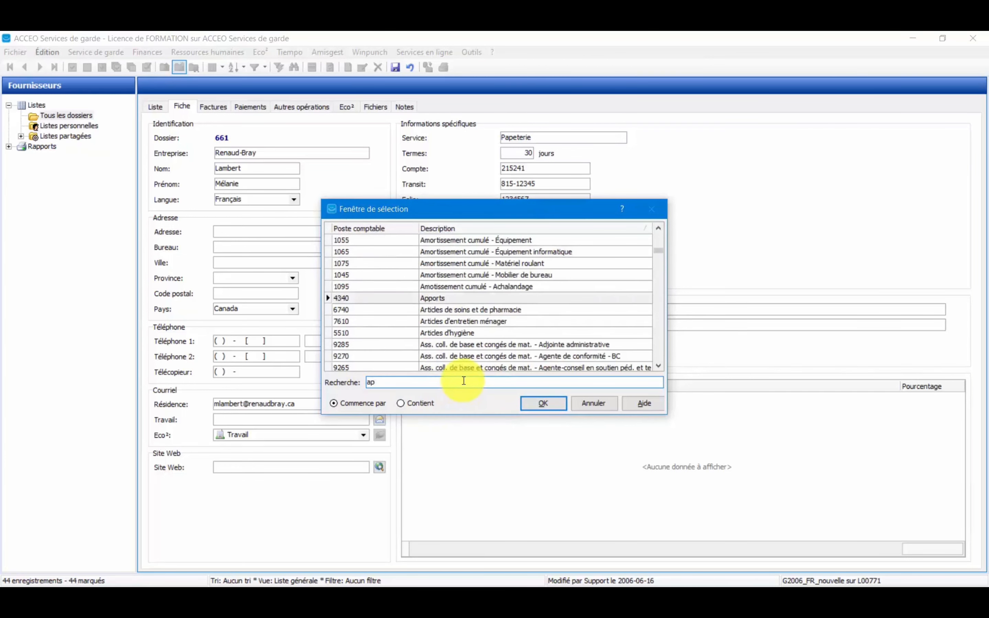
pyautogui.press('BackSpace')
pyautogui.press('BackSpace')
pyautogui.write('papet')
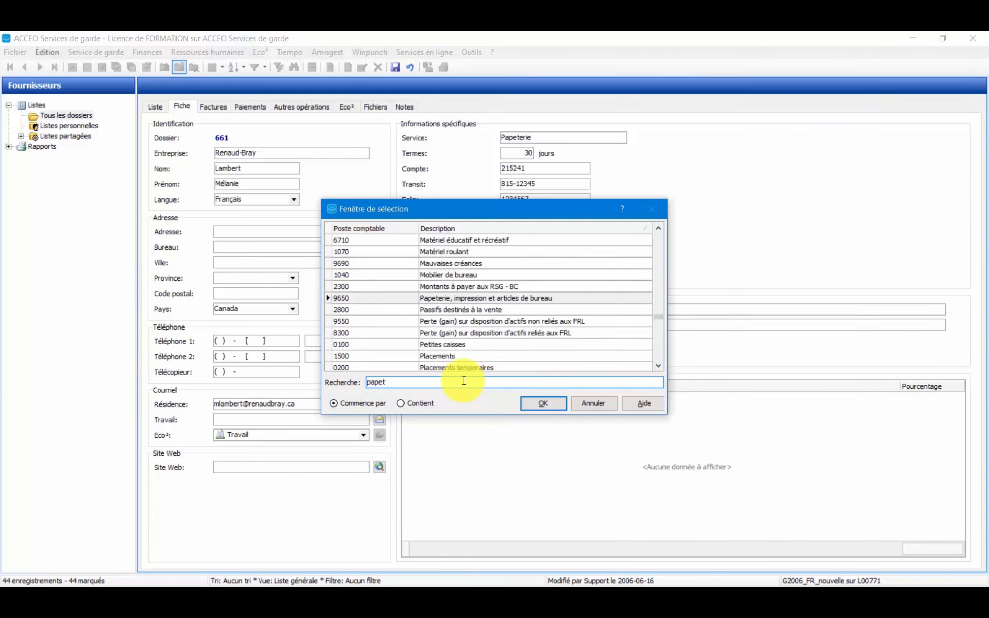
pyautogui.click(511, 298)
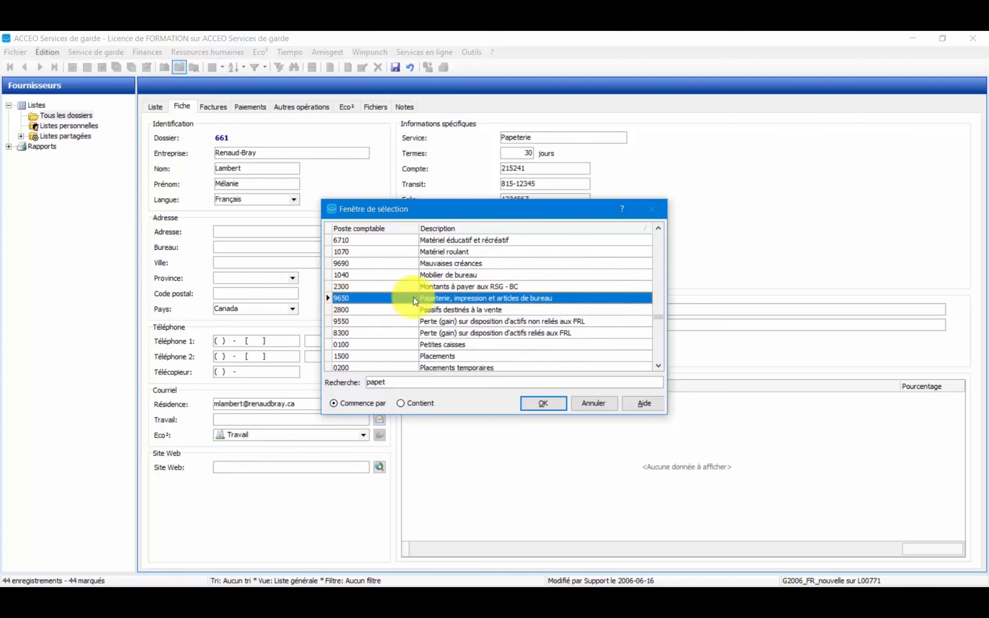
pyautogui.click(542, 403)
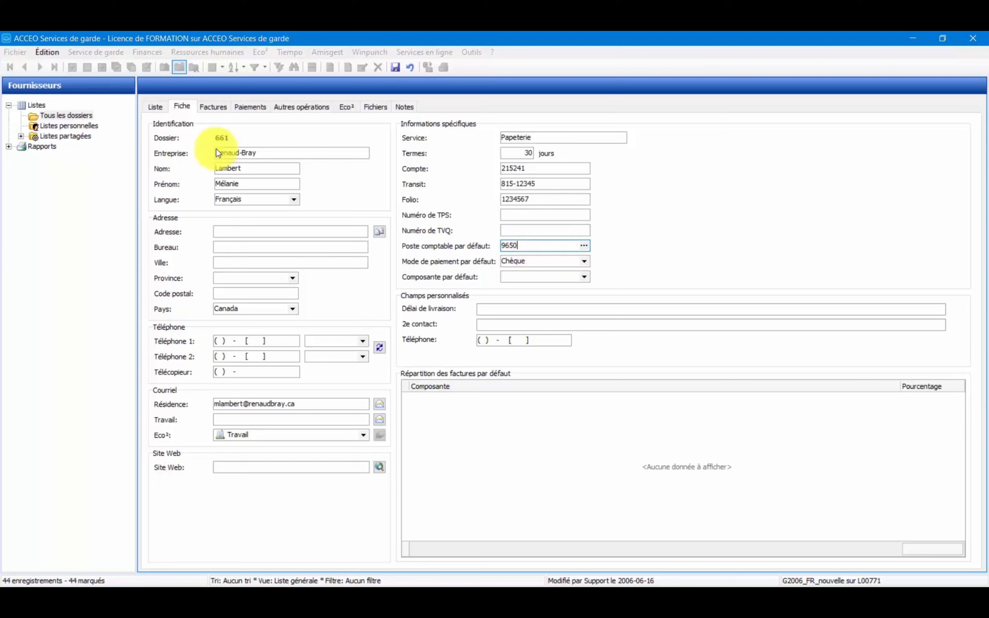
pyautogui.click(293, 165)
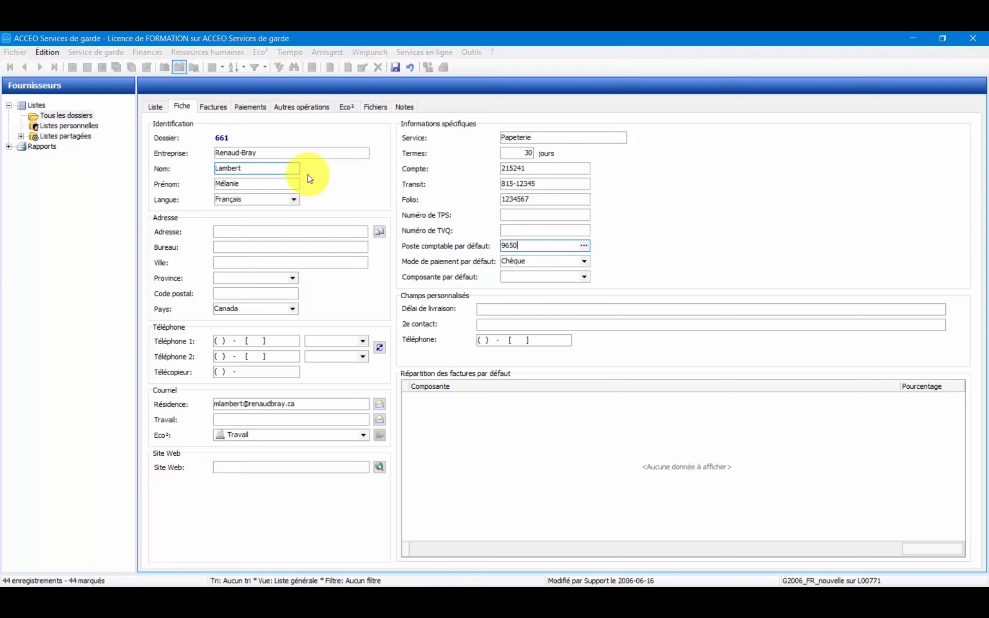
pyautogui.click(525, 247)
pyautogui.moveTo(525, 247); pyautogui.dragTo(471, 244)
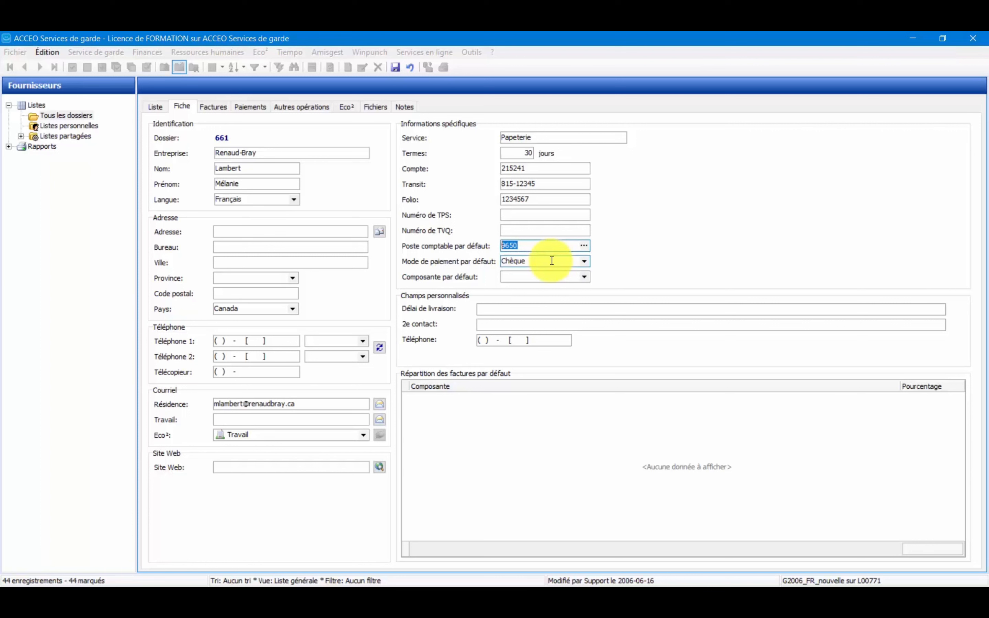
# Set the default payment mode to Dépôt direct and check the available default components without choosing one.
pyautogui.click(587, 262)
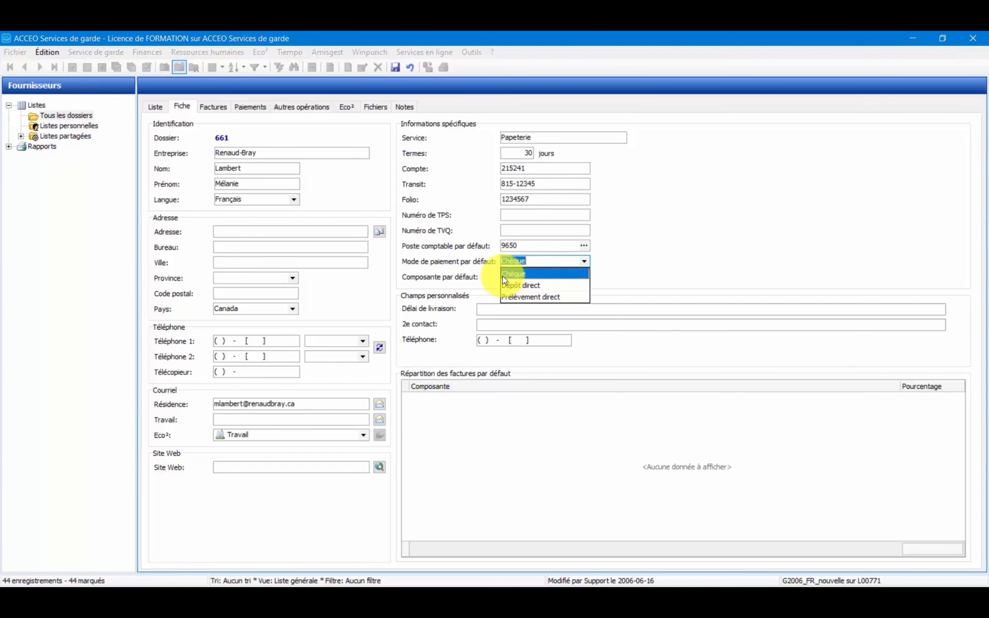
pyautogui.click(536, 286)
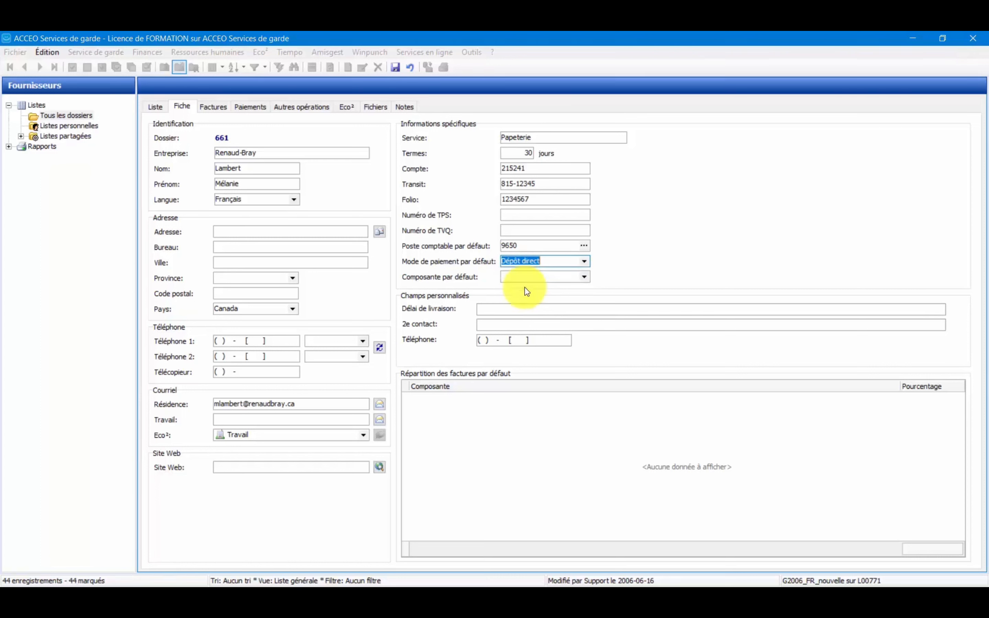
pyautogui.click(586, 277)
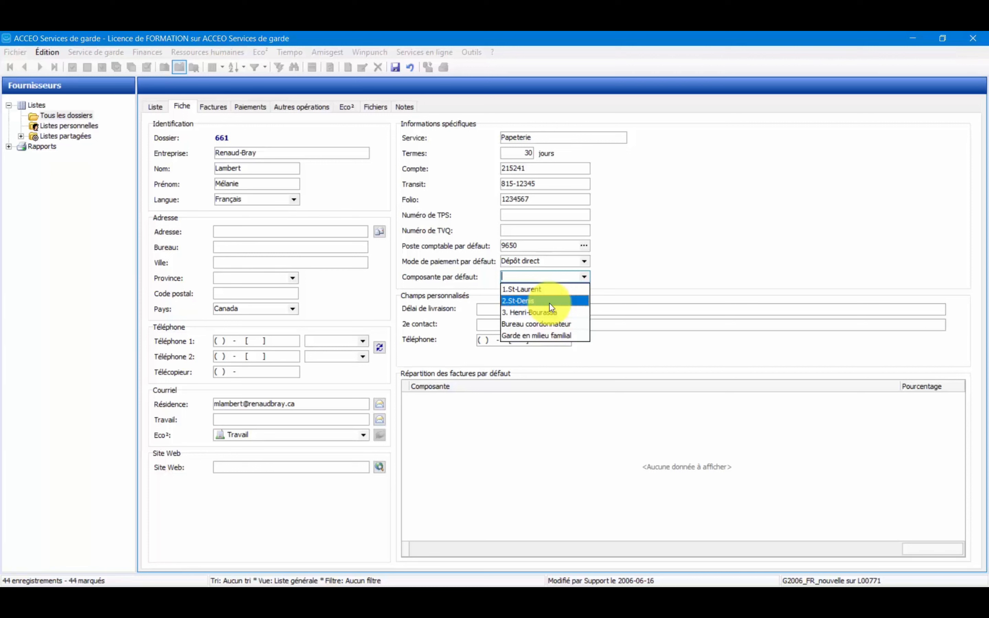
pyautogui.click(653, 281)
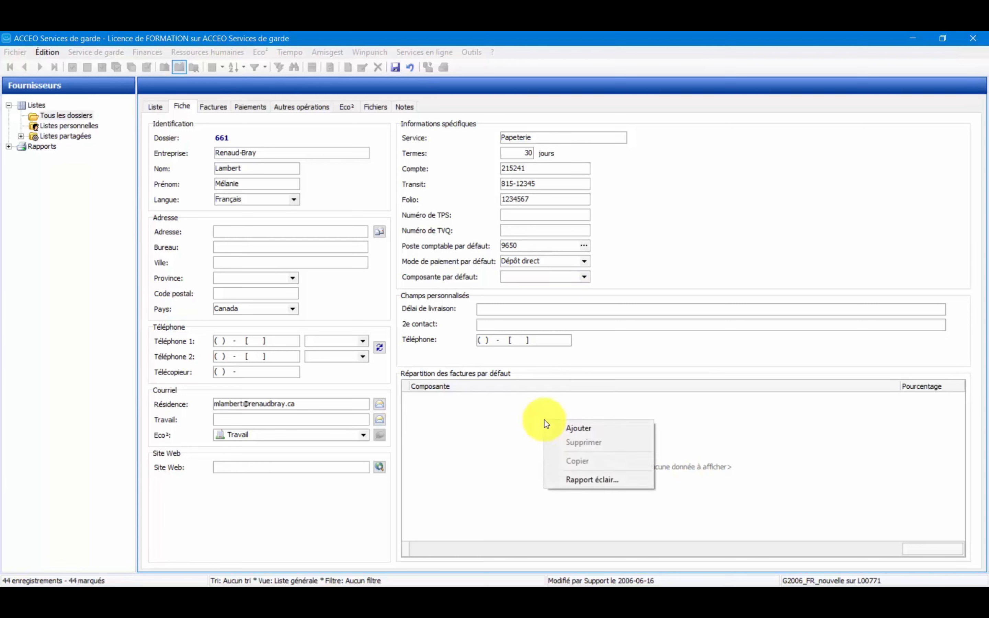
# Add component 1.St-Laurent to the supplier's default invoice distribution with a share of 40 %.
pyautogui.click(554, 427)
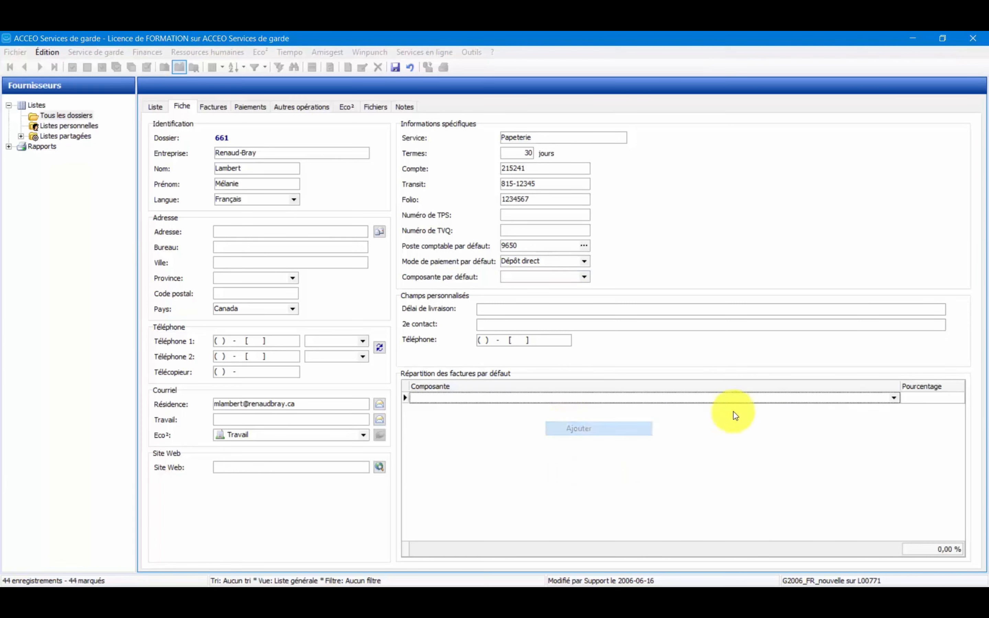
pyautogui.click(895, 398)
pyautogui.click(886, 408)
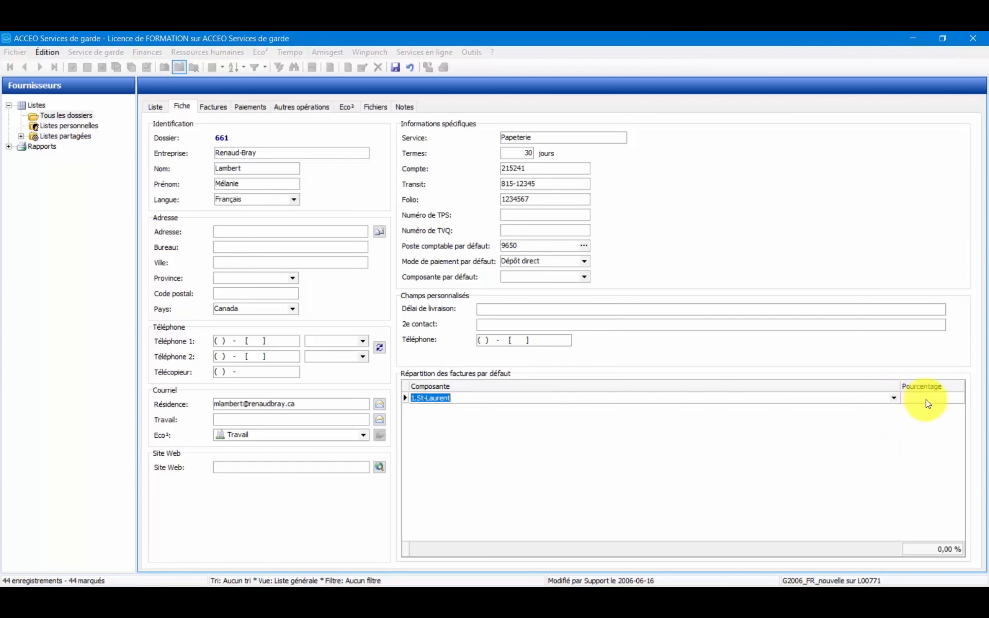
pyautogui.click(928, 403)
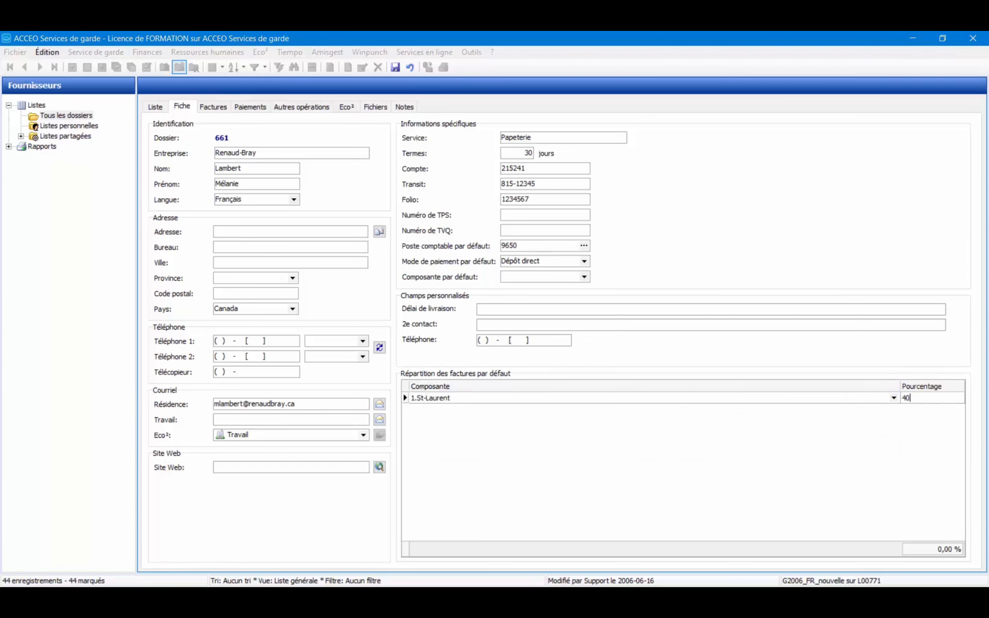
# Add component 2.St-Denis to the default invoice distribution with a share of 30 %.
pyautogui.rightClick(648, 432)
pyautogui.click(676, 441)
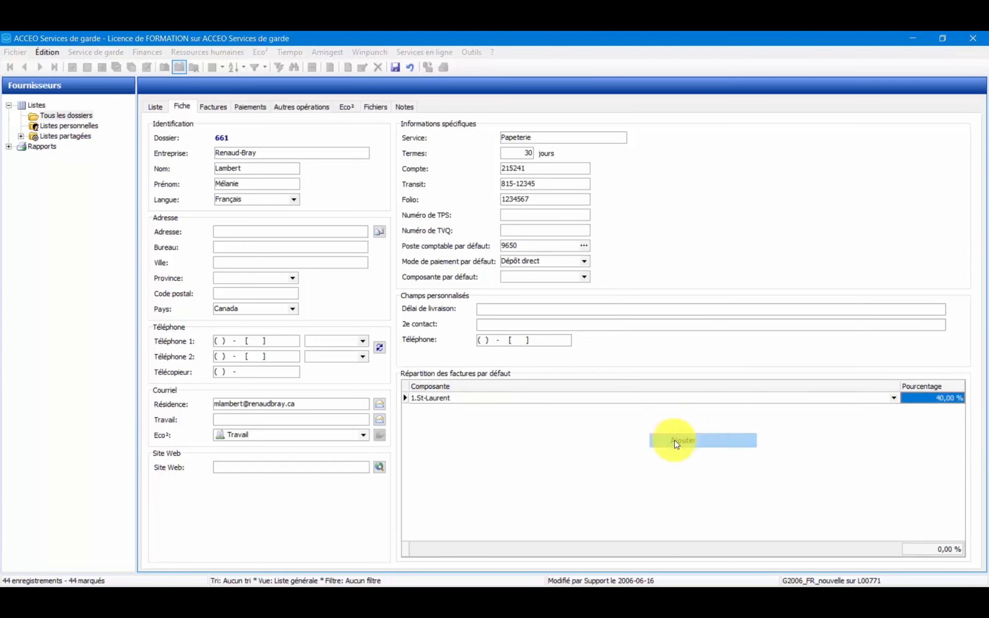
pyautogui.click(895, 410)
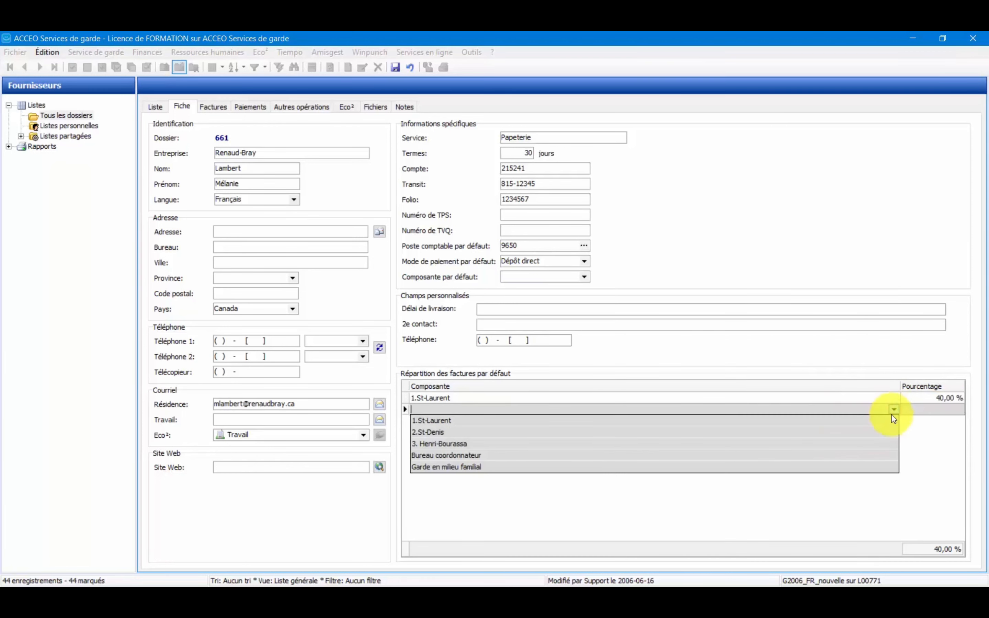
pyautogui.click(879, 433)
pyautogui.click(932, 409)
pyautogui.write('300')
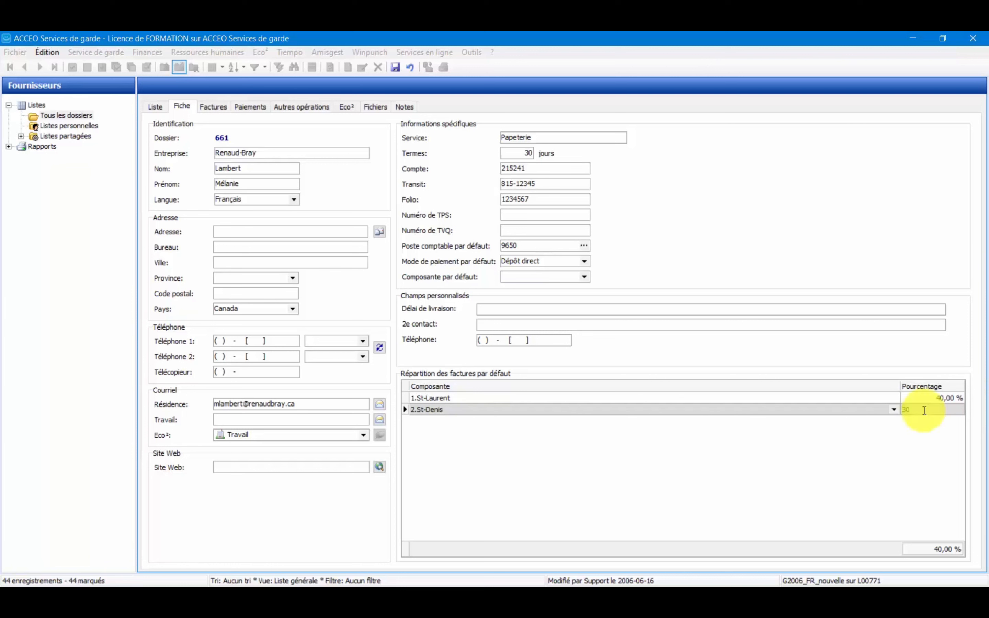
# Add component 3. Henri-Bourassa to the default invoice distribution with a share of 30 %.
pyautogui.rightClick(551, 430)
pyautogui.click(583, 439)
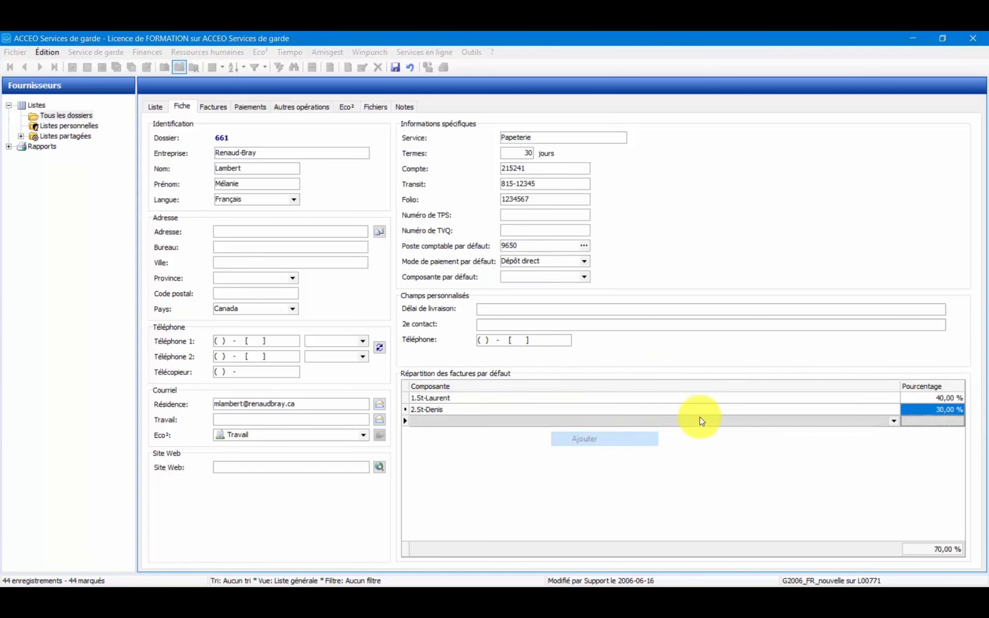
pyautogui.click(895, 420)
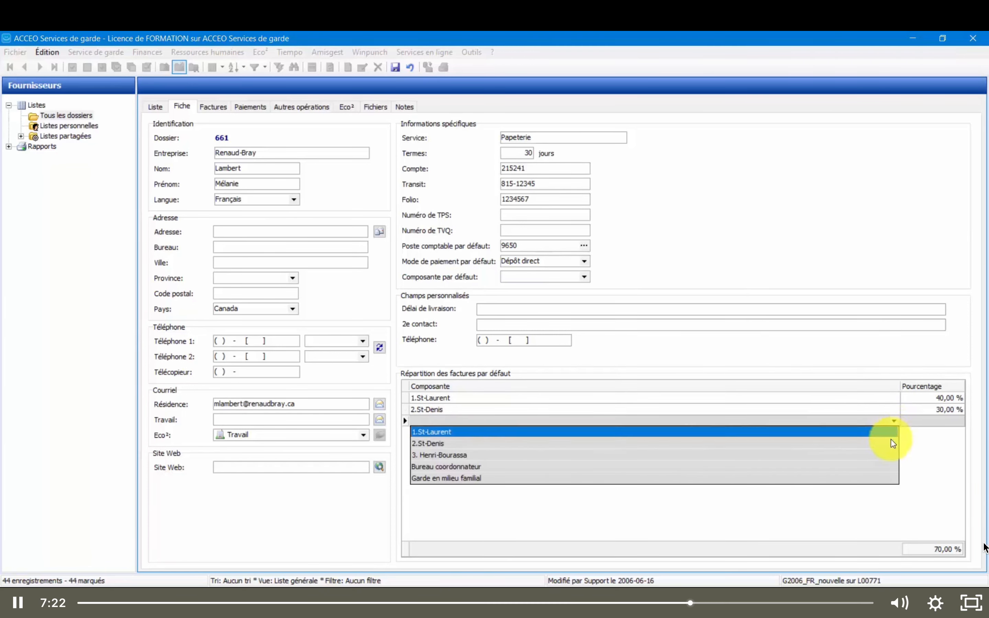
pyautogui.click(886, 455)
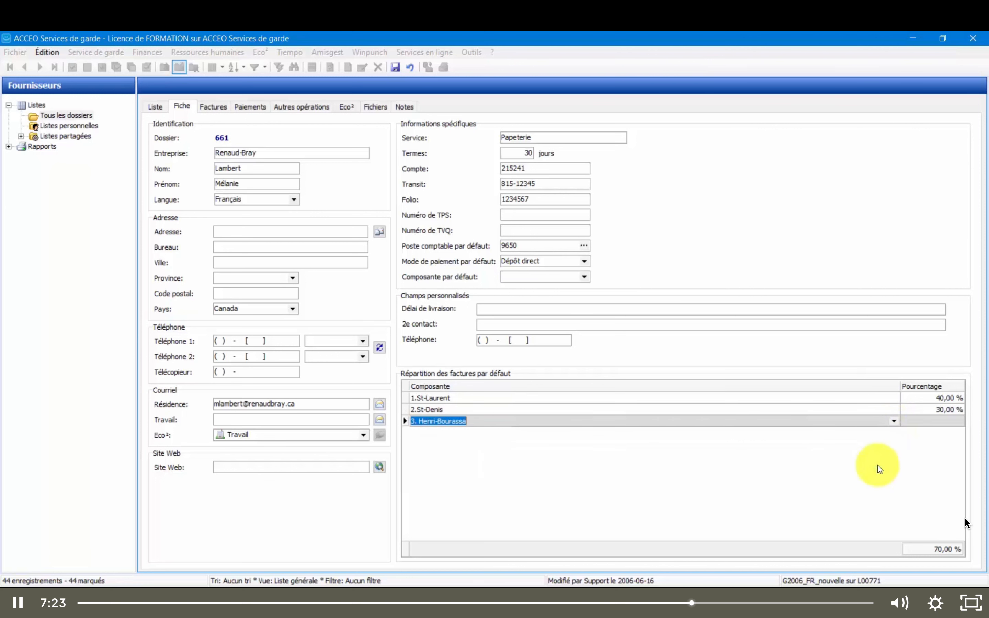
pyautogui.click(930, 421)
pyautogui.write('30')
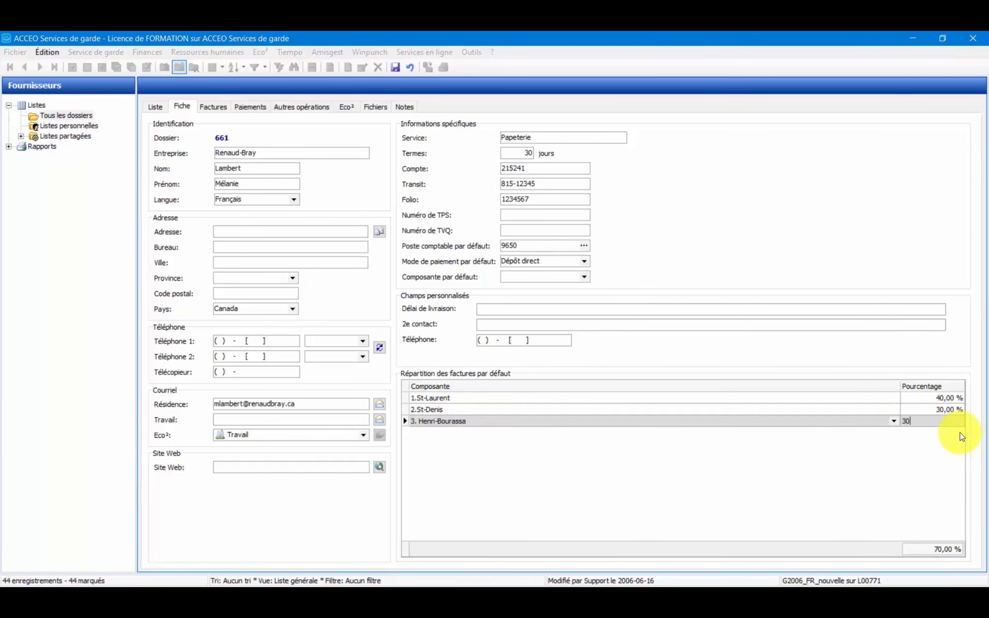
pyautogui.press('Return')
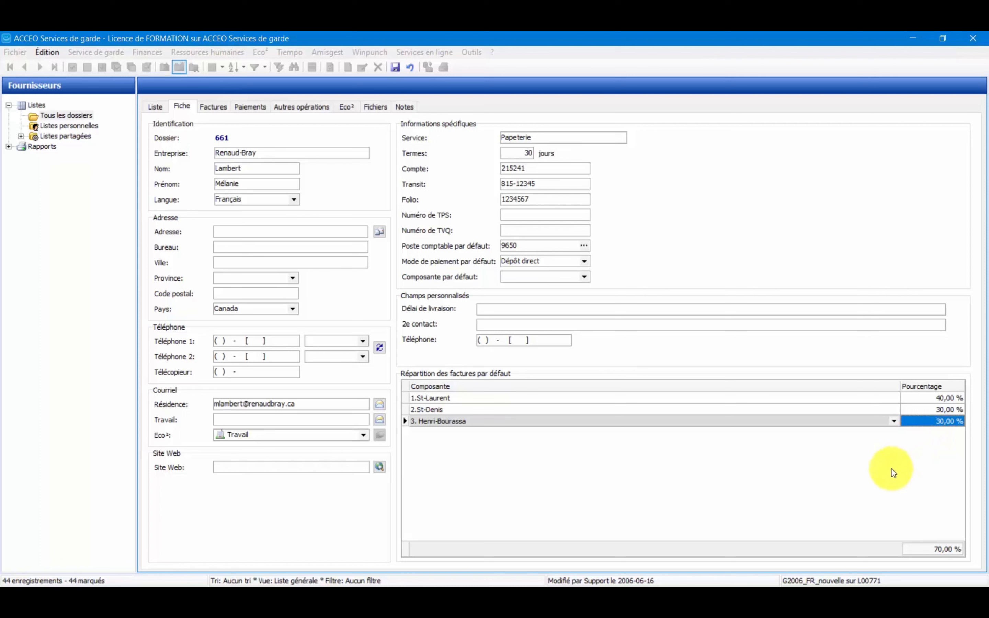
# Change the share of 3. Henri-Bourassa to 300 % and try to save the supplier record.
pyautogui.click(927, 423)
pyautogui.write('300')
pyautogui.press('Return')
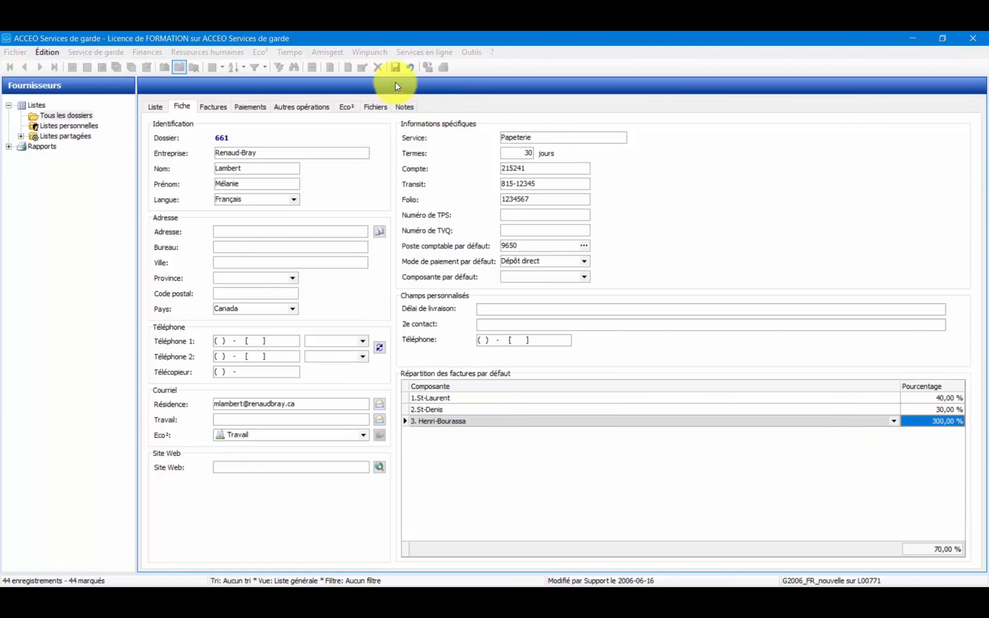
pyautogui.click(396, 69)
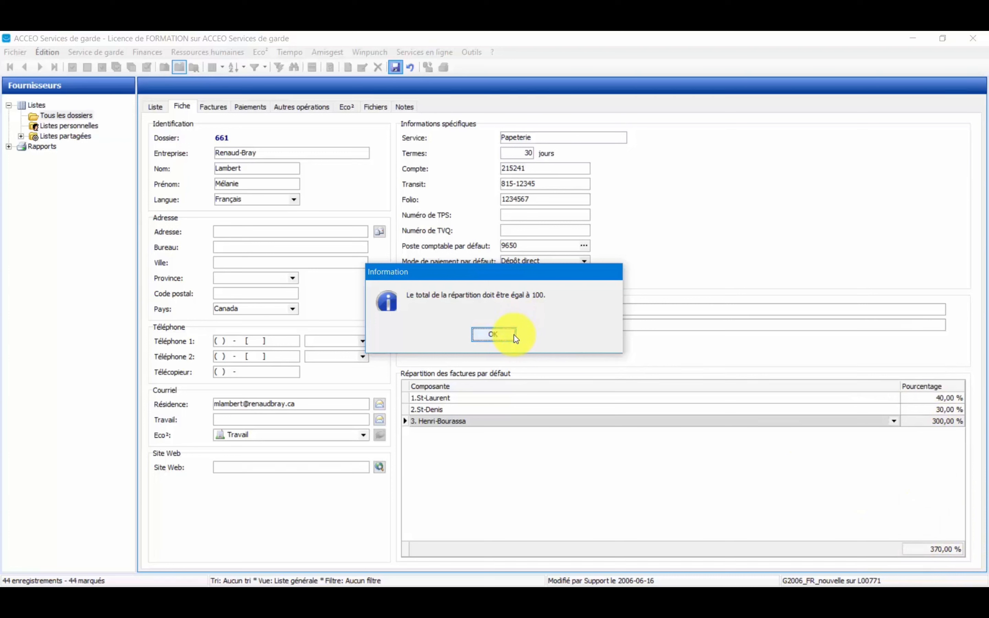
pyautogui.click(493, 335)
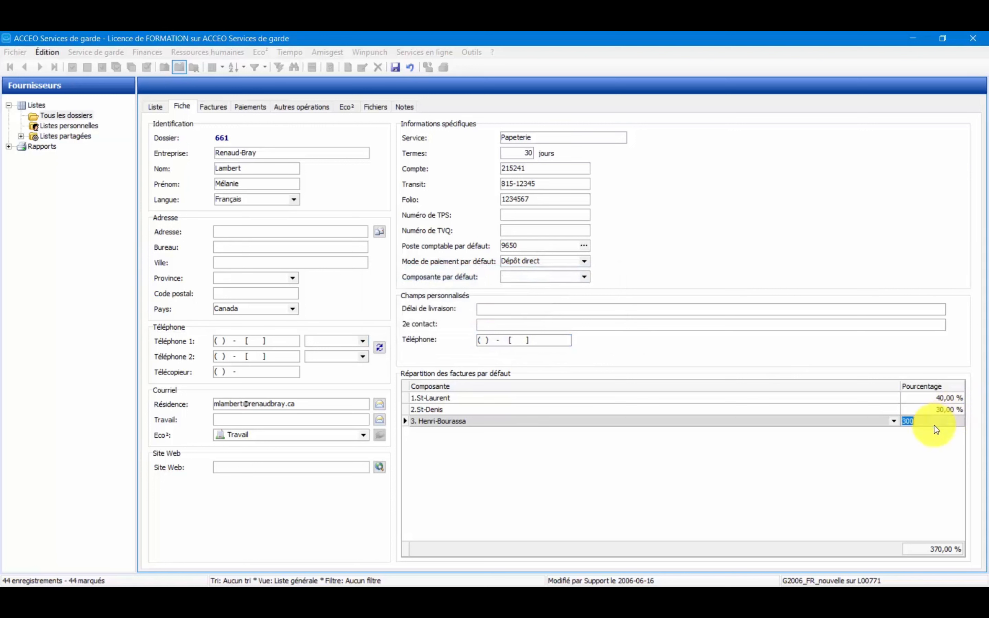
# Set the share of 3. Henri-Bourassa to 30 % and save the supplier record.
pyautogui.write('30')
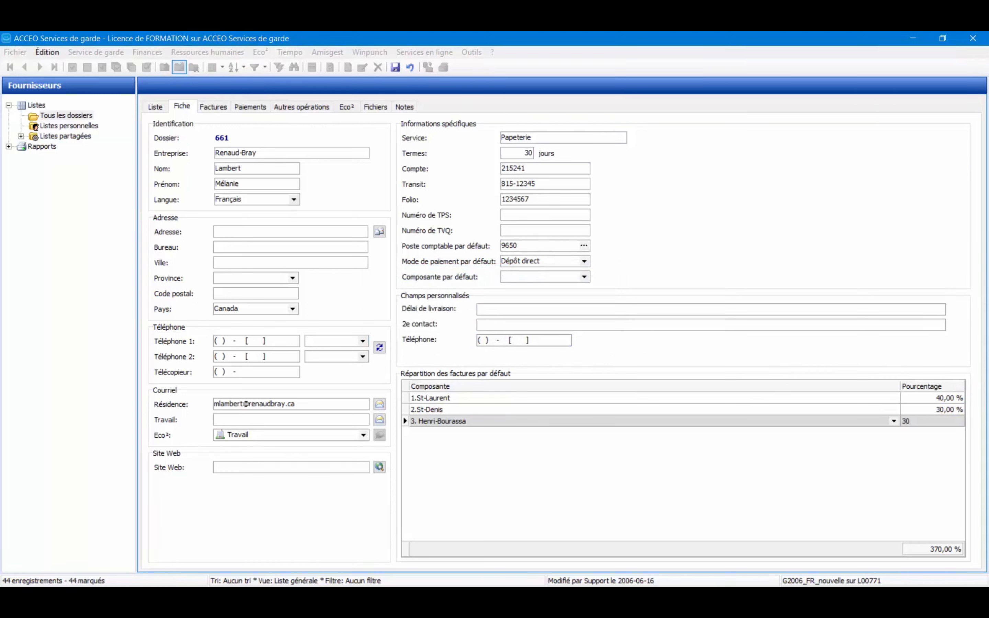
pyautogui.click(653, 511)
pyautogui.click(395, 66)
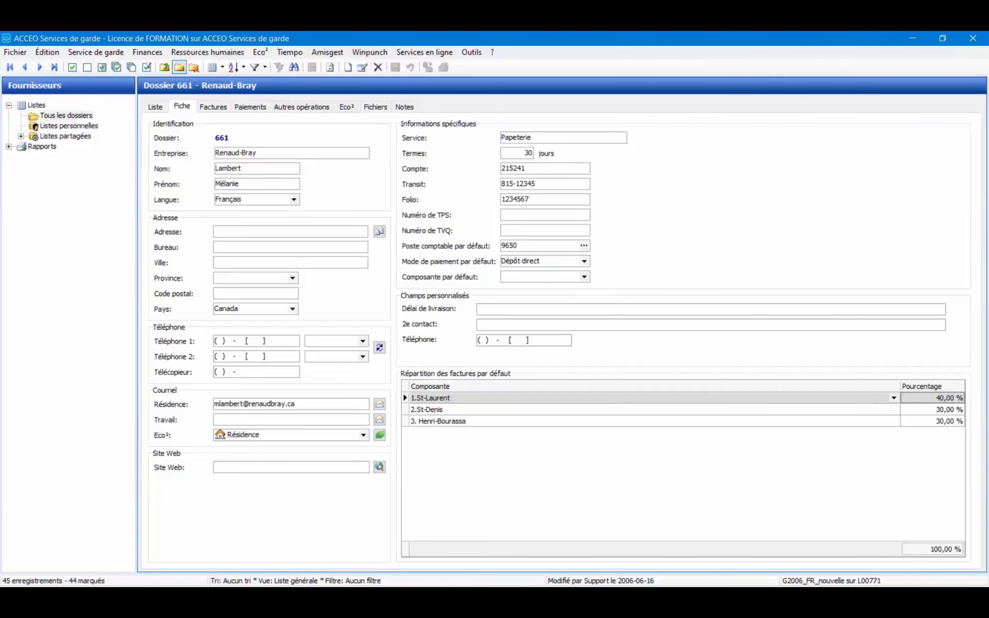
# Switch to the Créer une facture lesson in the browser and play its video from the beginning in full screen.
pyautogui.click(975, 602)
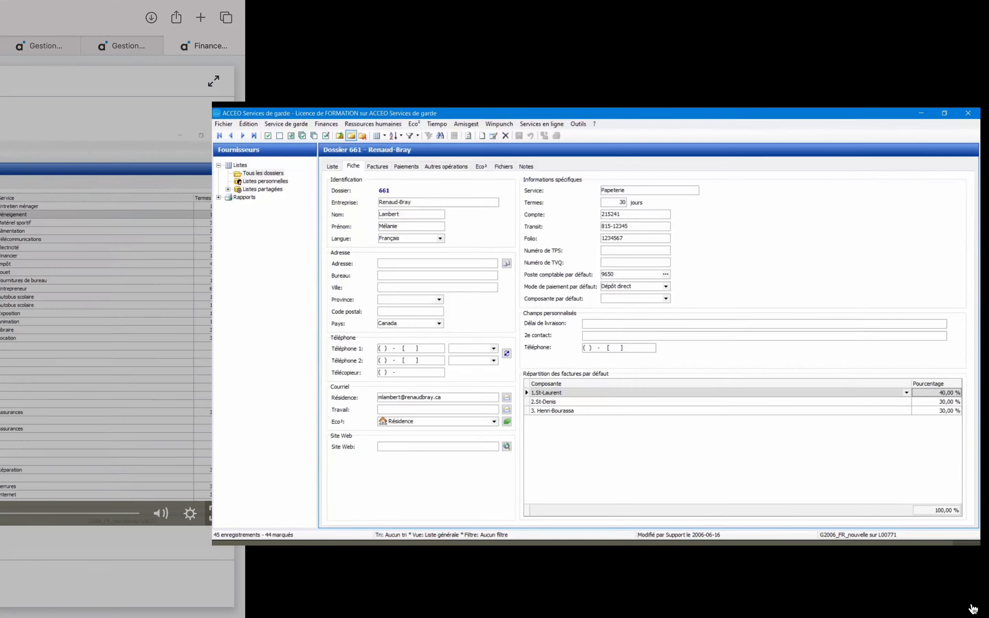
pyautogui.click(112, 493)
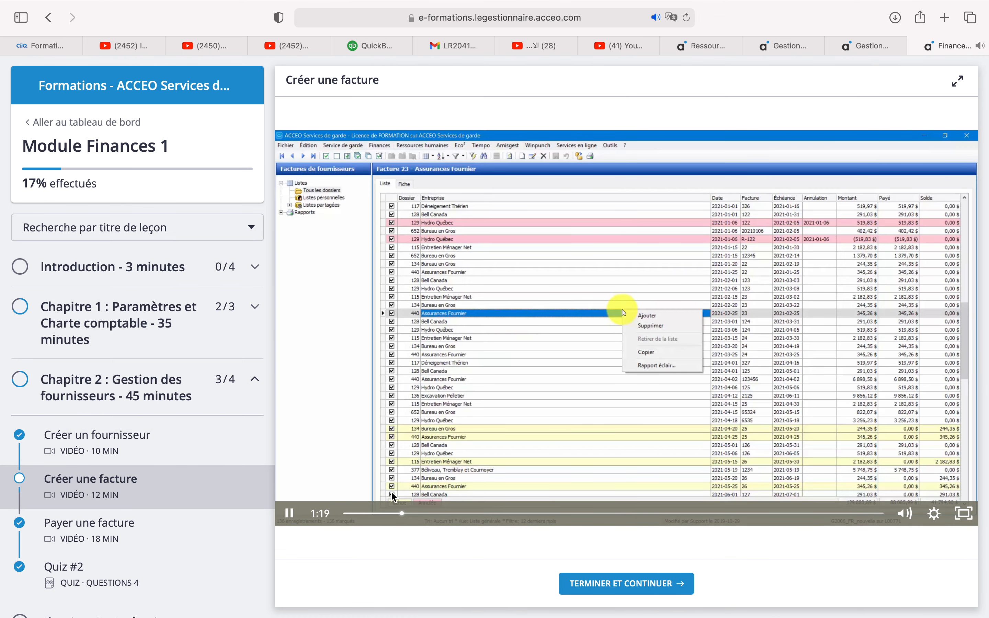
pyautogui.click(350, 515)
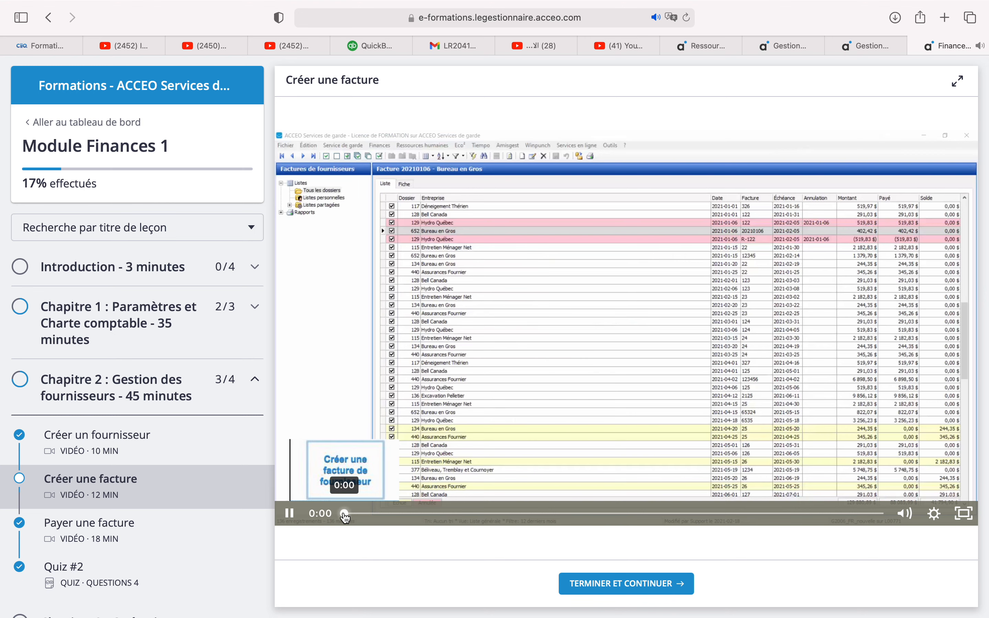
pyautogui.click(344, 516)
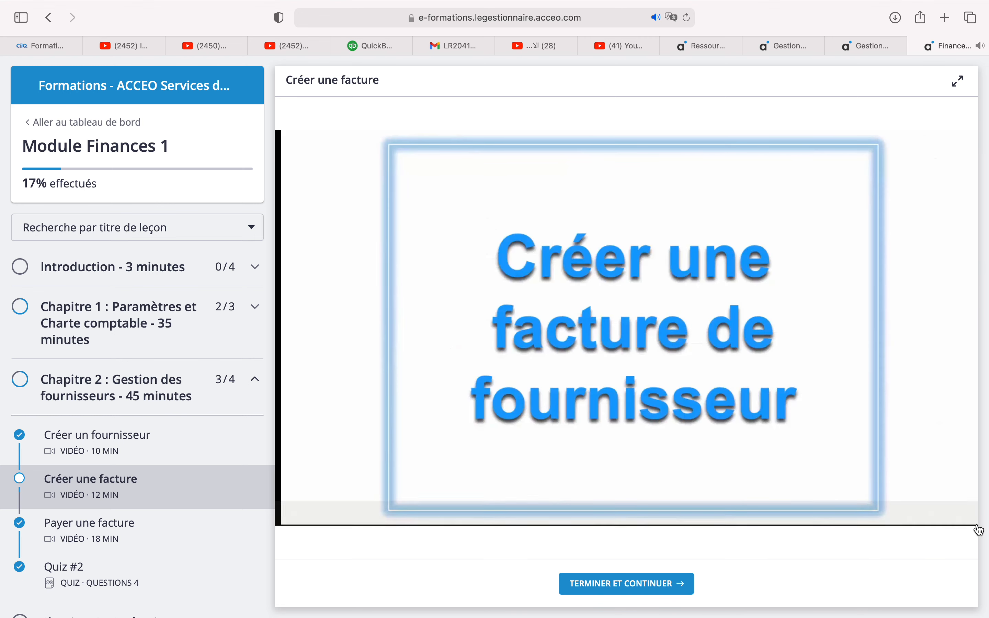
pyautogui.click(966, 515)
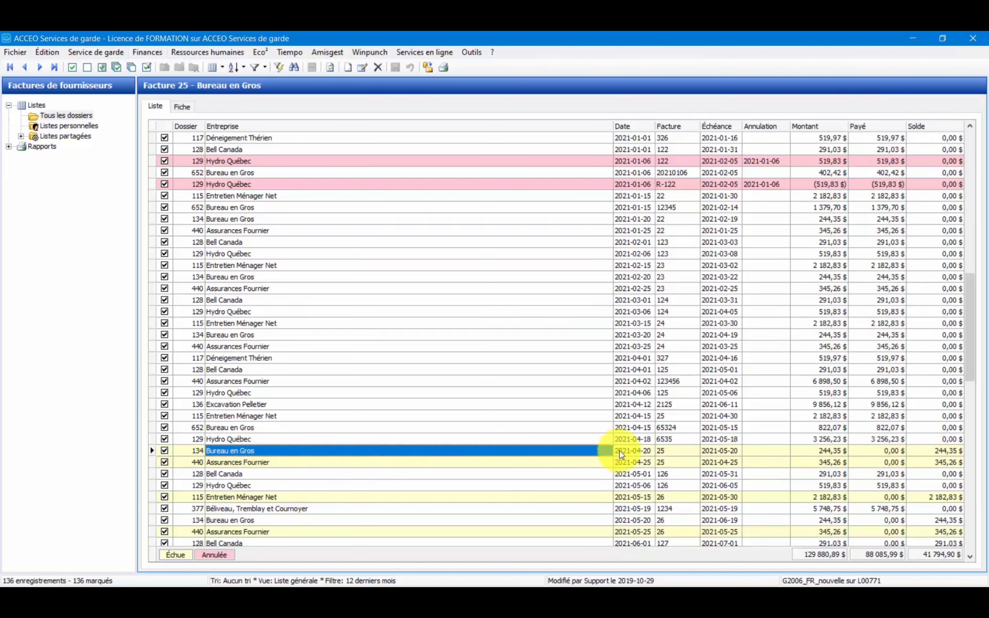
# Check the number and due date of the 2021-04-20 Bureau en Gros invoice, and start a new supplier invoice.
pyautogui.click(669, 452)
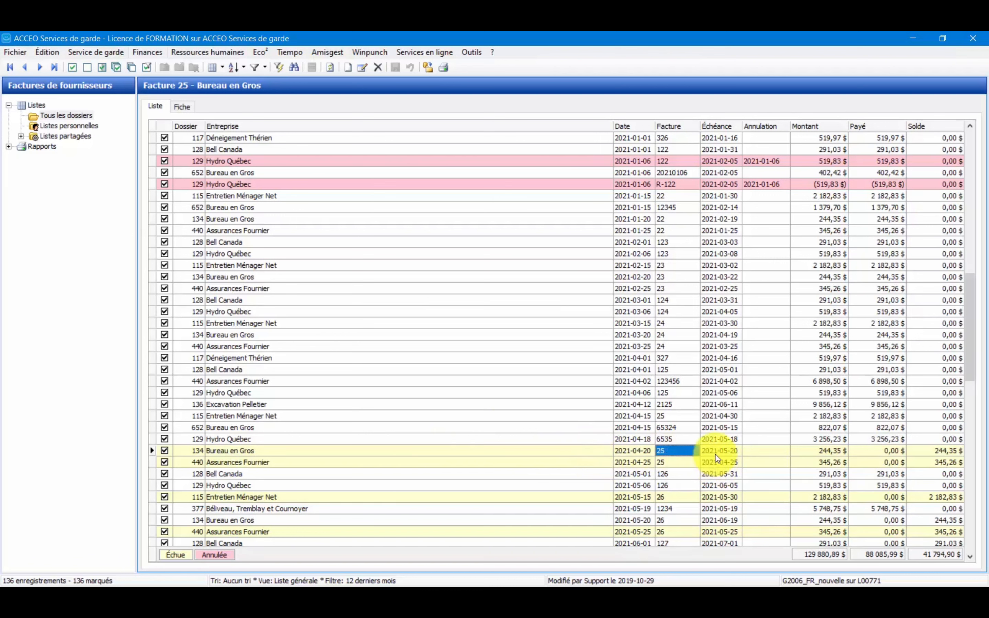
pyautogui.click(716, 452)
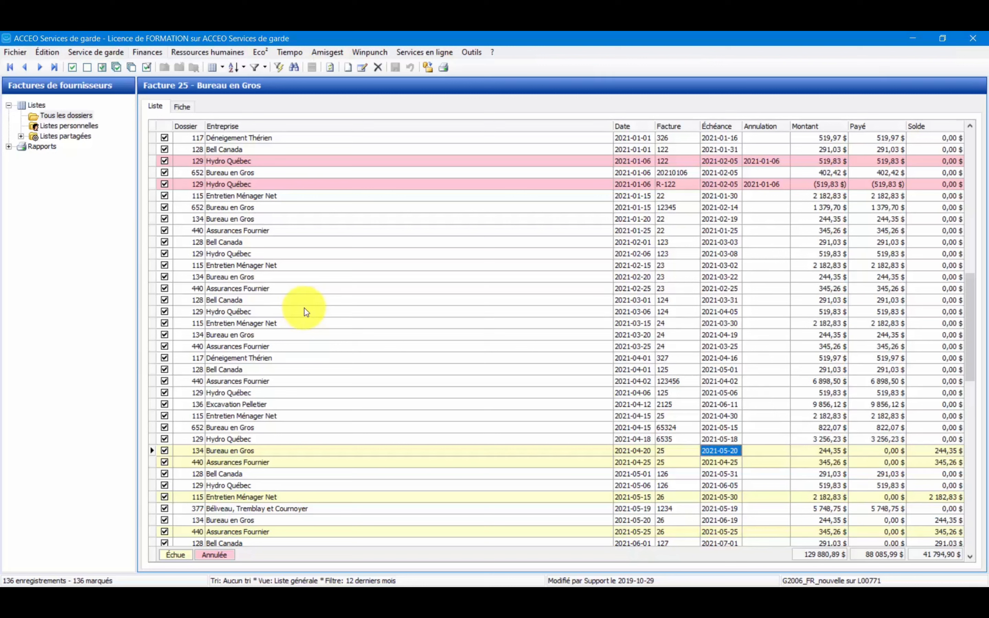
pyautogui.rightClick(490, 288)
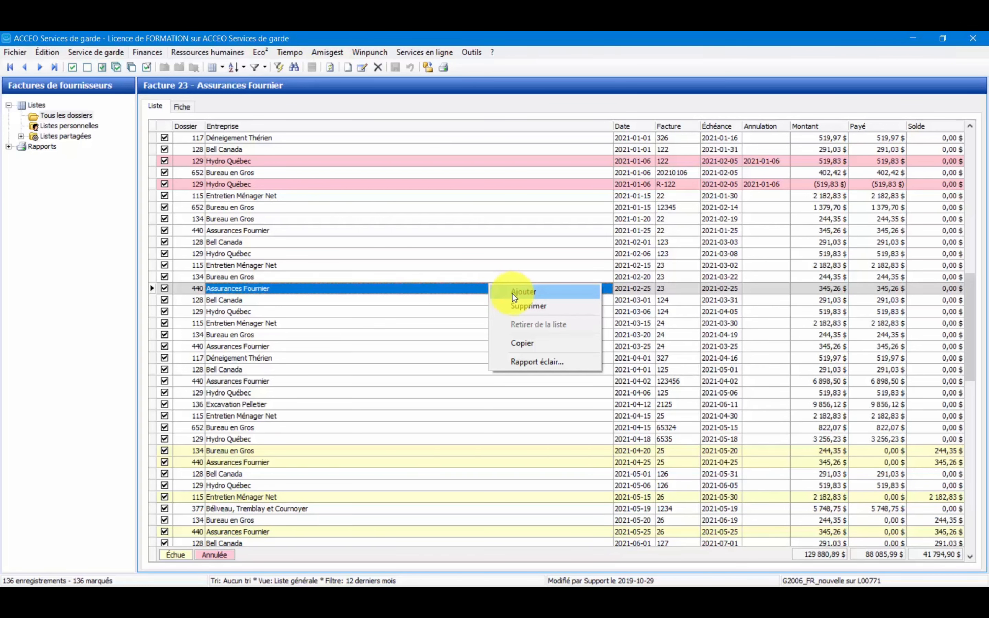
pyautogui.click(509, 293)
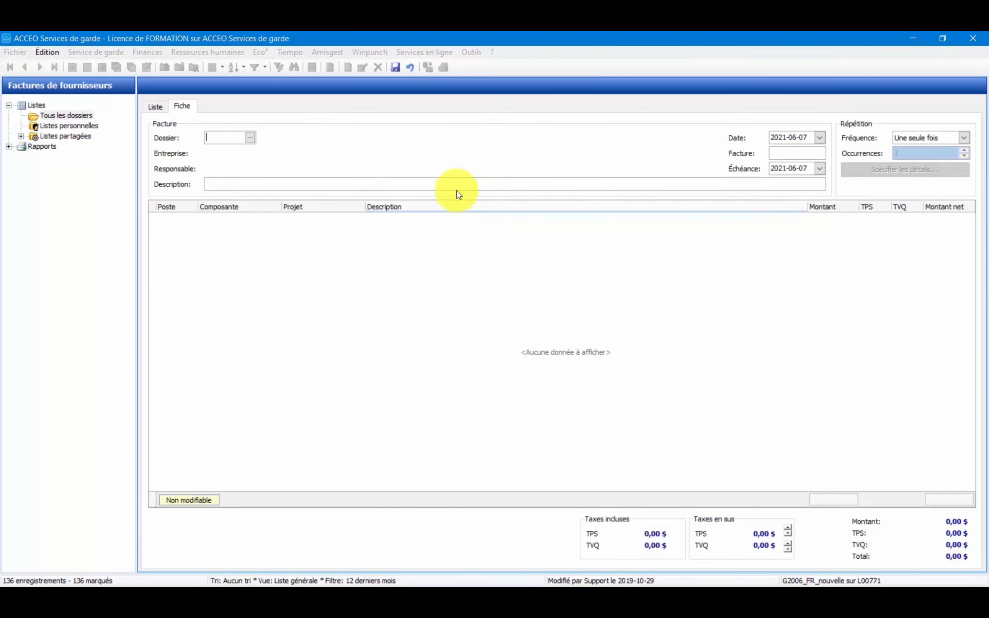
# Choose Renaud-Bray from the supplier list as the supplier of the new invoice.
pyautogui.click(251, 140)
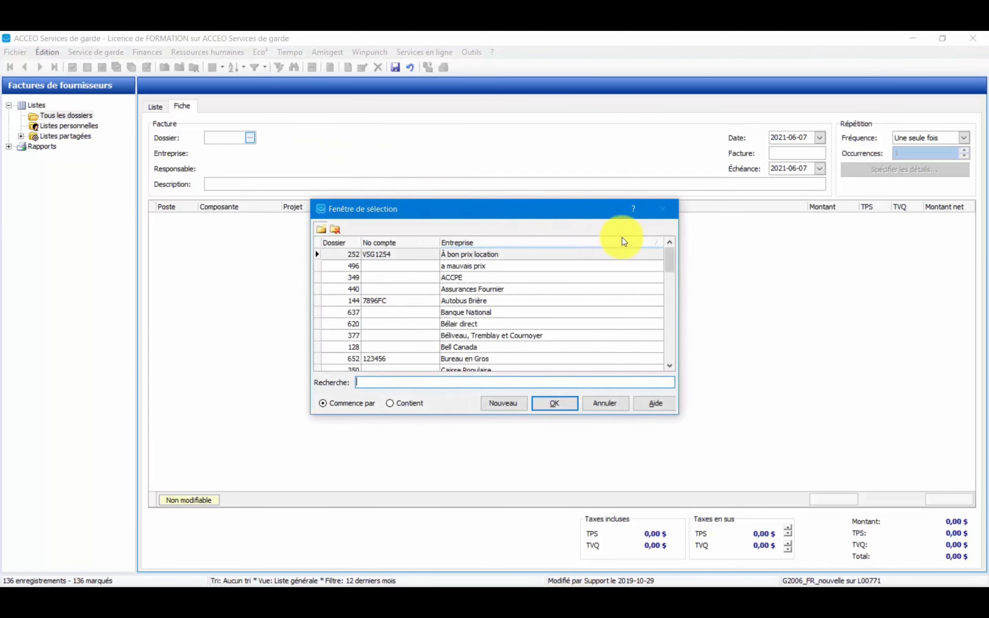
pyautogui.moveTo(672, 259); pyautogui.dragTo(672, 329)
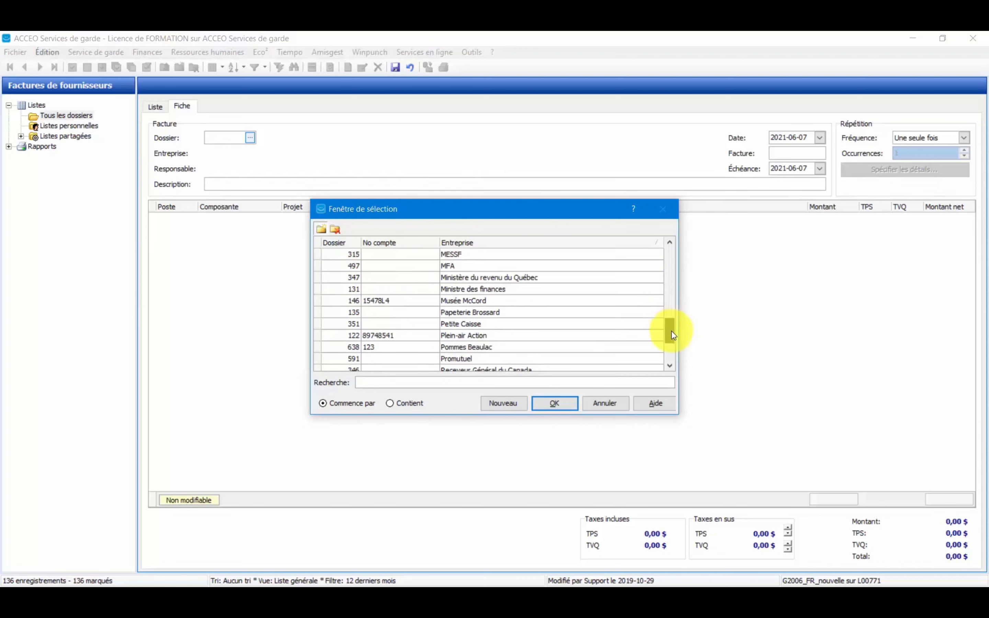
pyautogui.moveTo(671, 331); pyautogui.dragTo(668, 340)
pyautogui.click(466, 334)
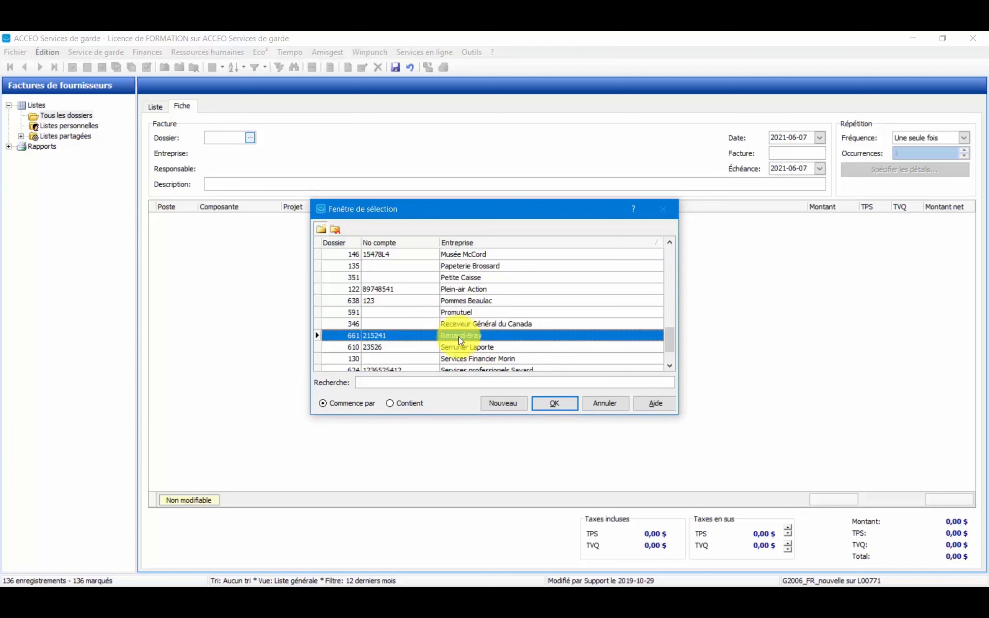
pyautogui.click(547, 405)
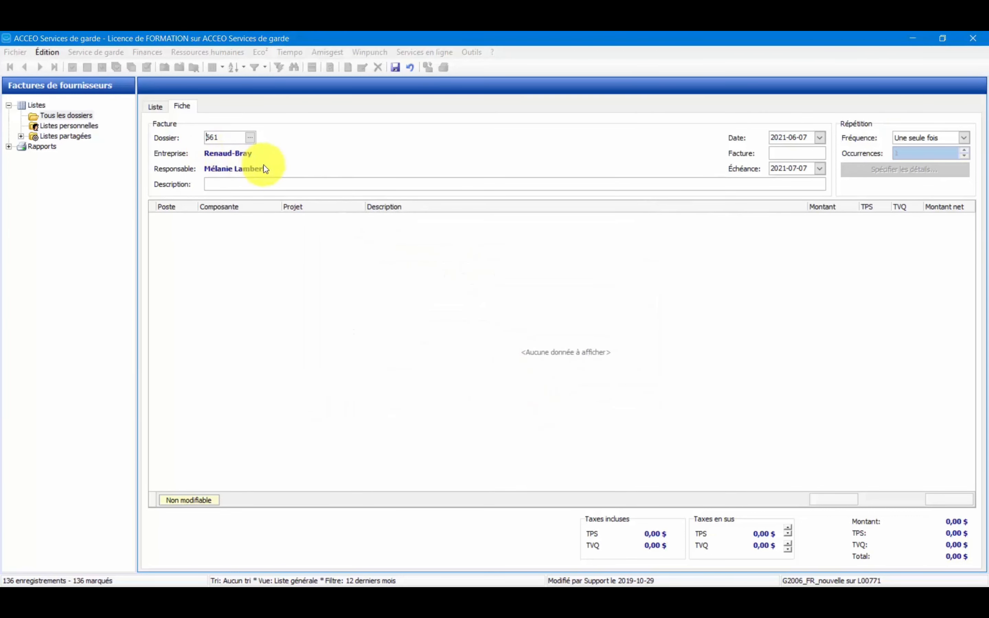
# Set the invoice date to 2021-06-01 and the invoice number to 325652.
pyautogui.click(813, 137)
pyautogui.write('2')
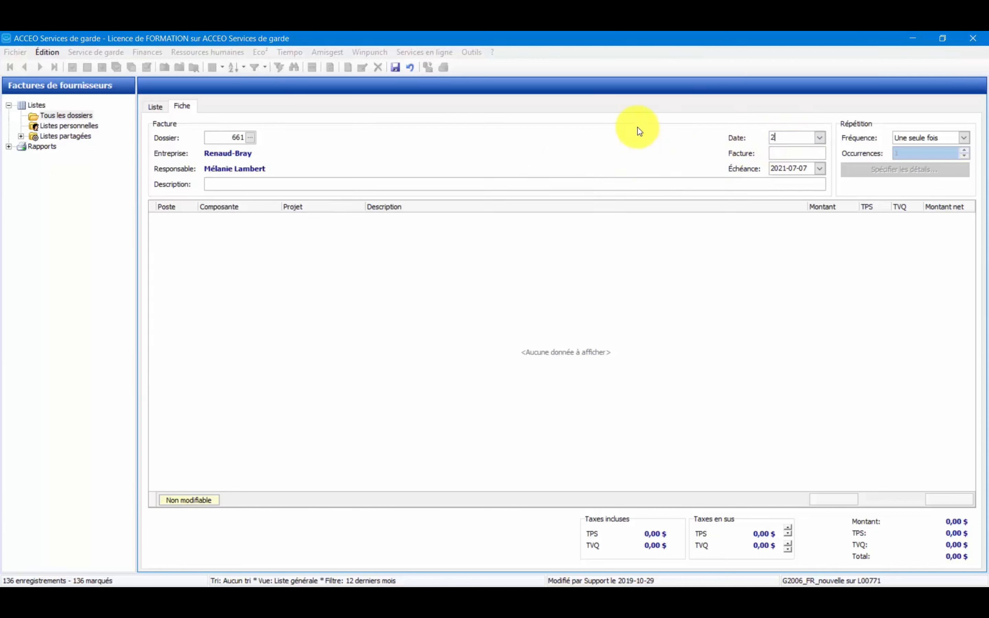
pyautogui.write('021-06-01')
pyautogui.click(776, 154)
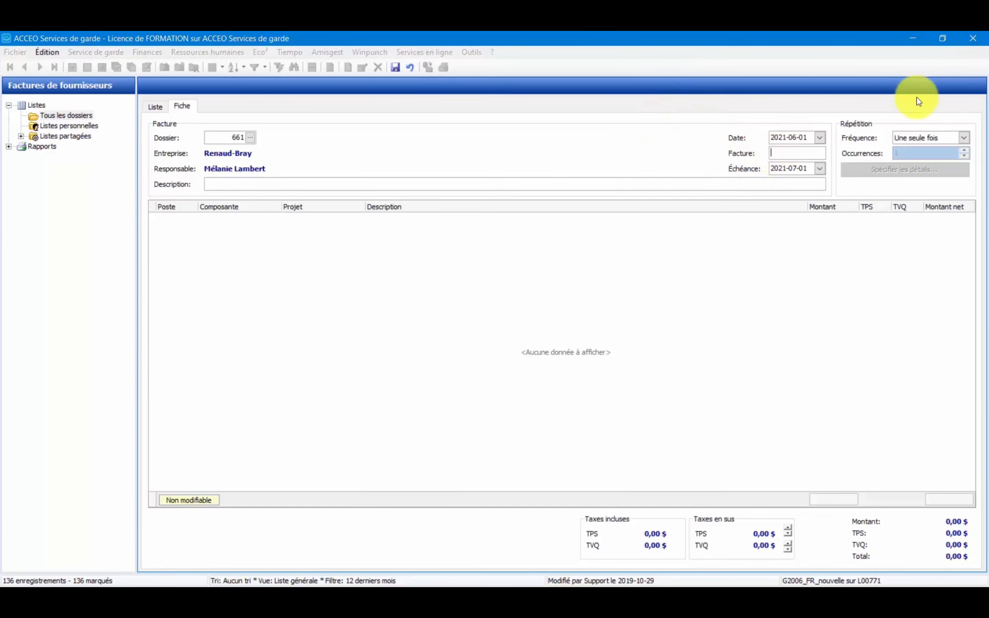
pyautogui.write('325652')
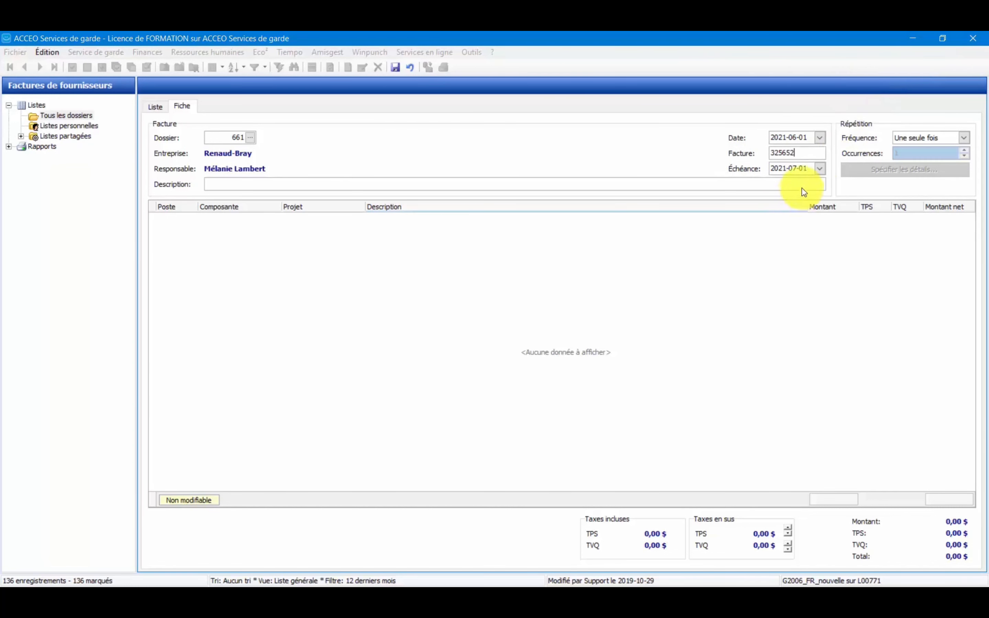
# Check the new invoice's due date and its due-date calendar.
pyautogui.click(801, 170)
pyautogui.moveTo(802, 170); pyautogui.dragTo(742, 186)
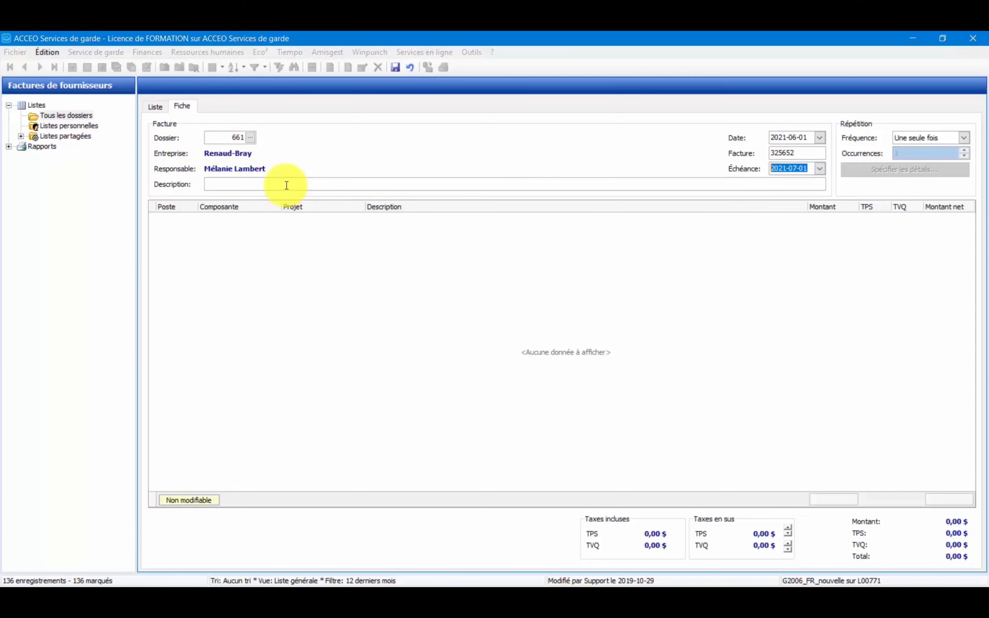
pyautogui.click(822, 172)
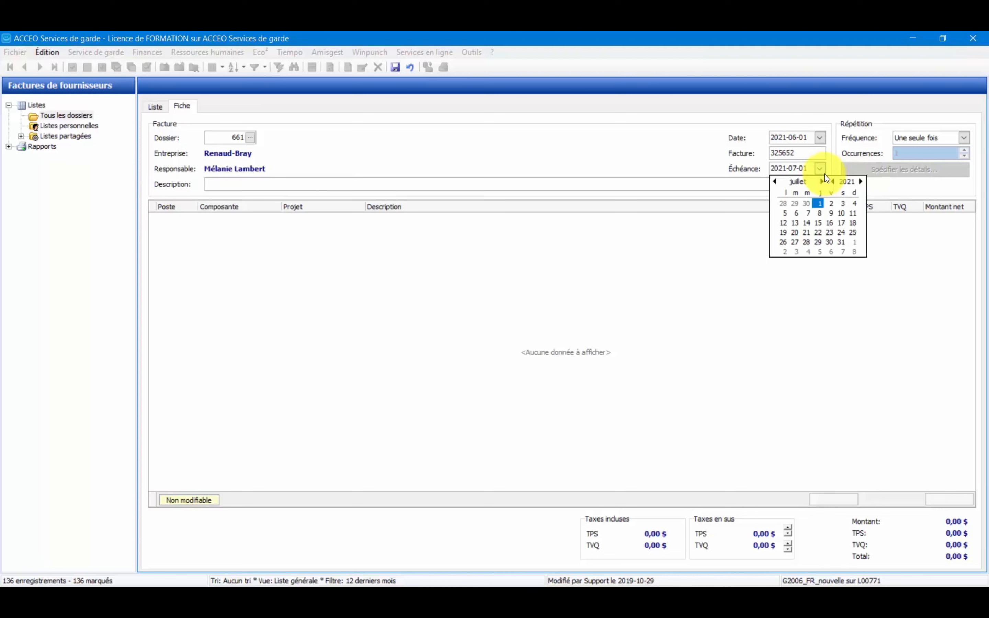
pyautogui.click(618, 168)
# Enter "Boite feuilles blanches" as the invoice description.
pyautogui.click(311, 184)
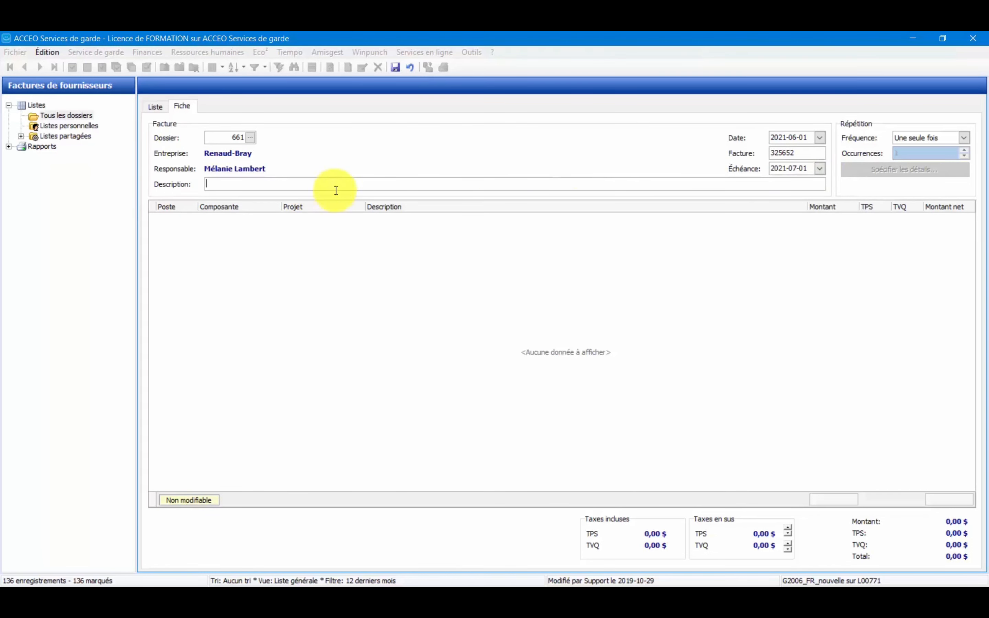
pyautogui.write('Boite feuilles blan')
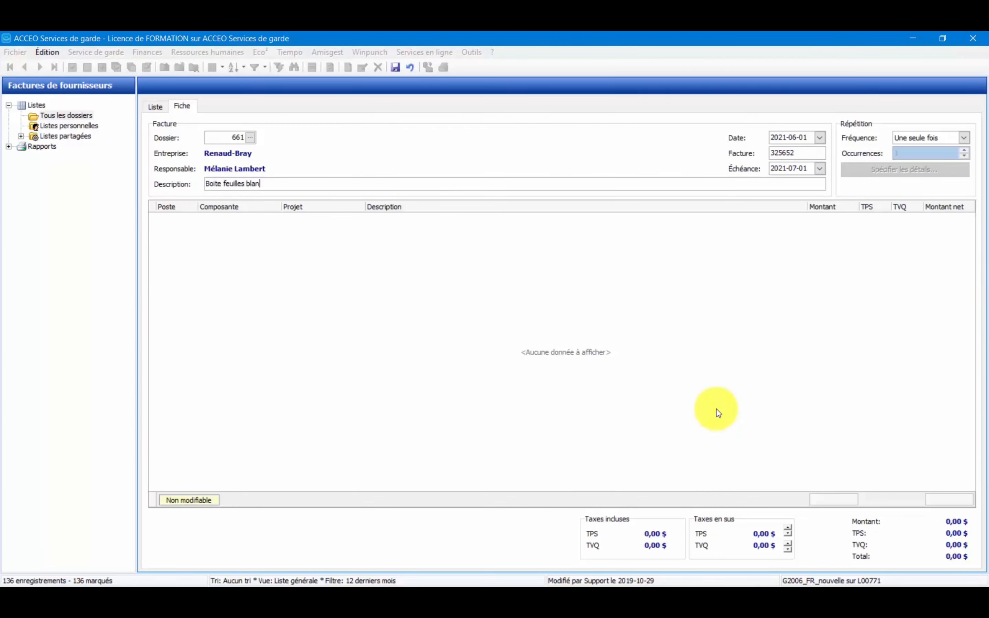
pyautogui.write('ches')
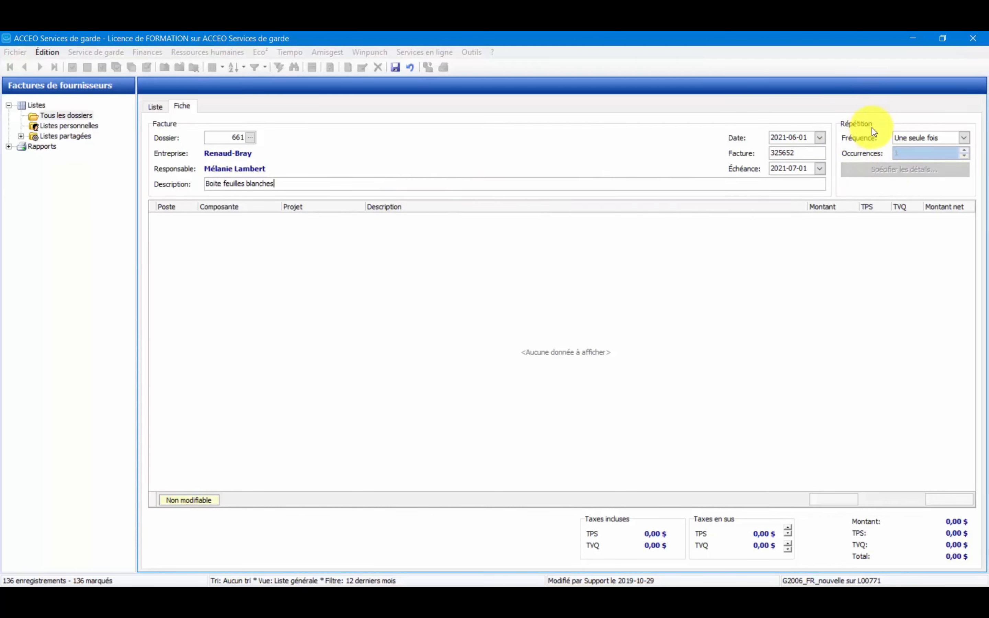
# Review the available repetition frequencies, keep Une seule fois, and add a global amount line to the invoice.
pyautogui.click(963, 139)
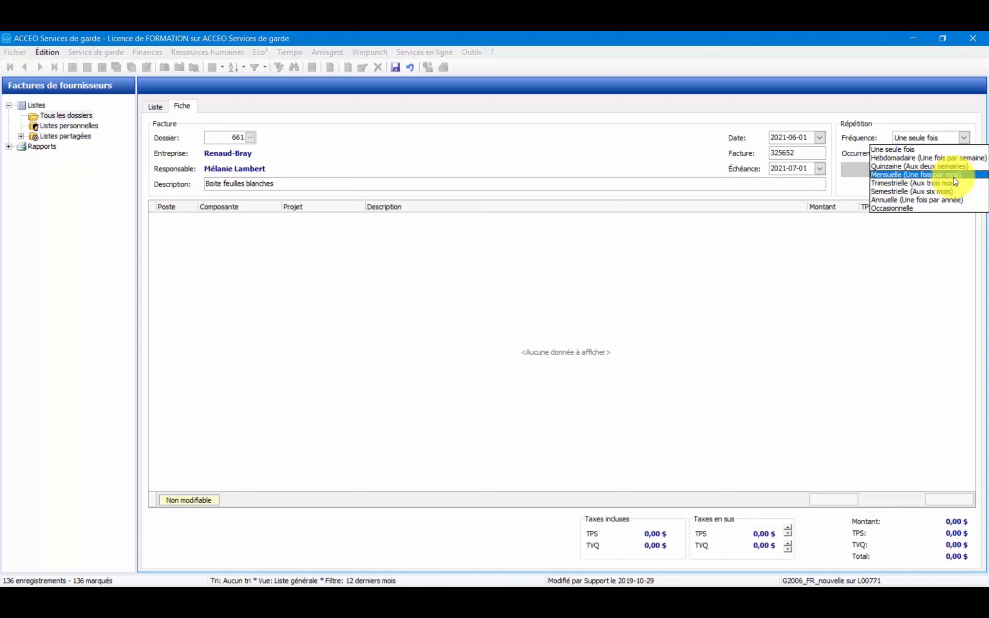
pyautogui.click(949, 128)
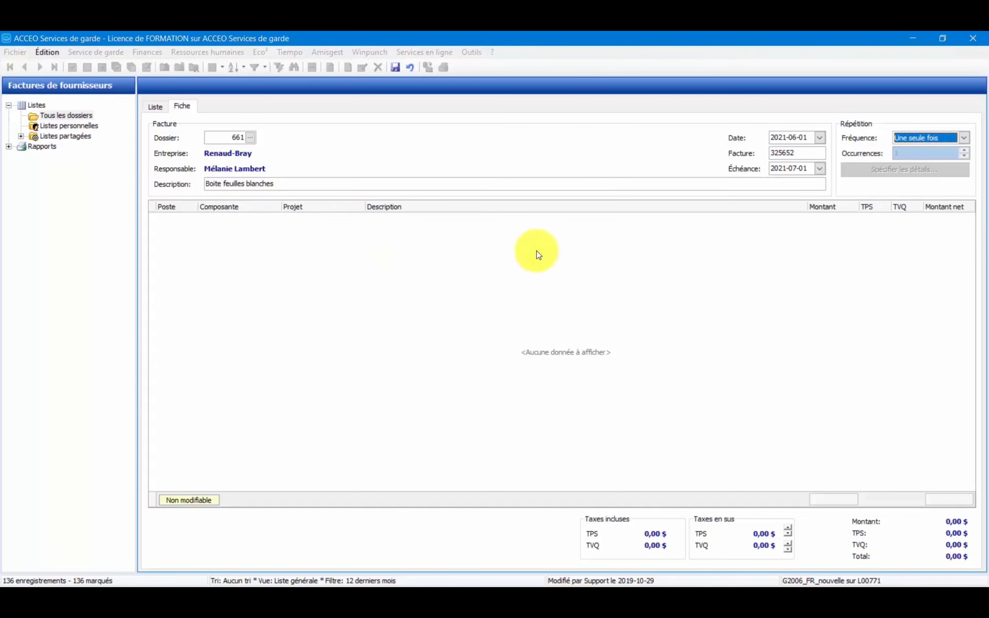
pyautogui.rightClick(497, 279)
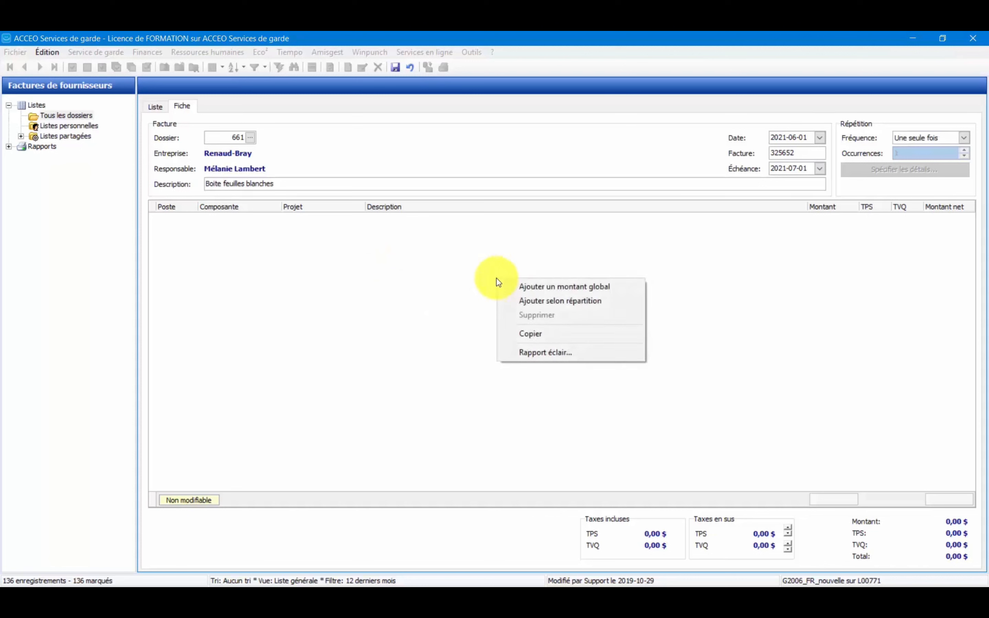
pyautogui.click(546, 294)
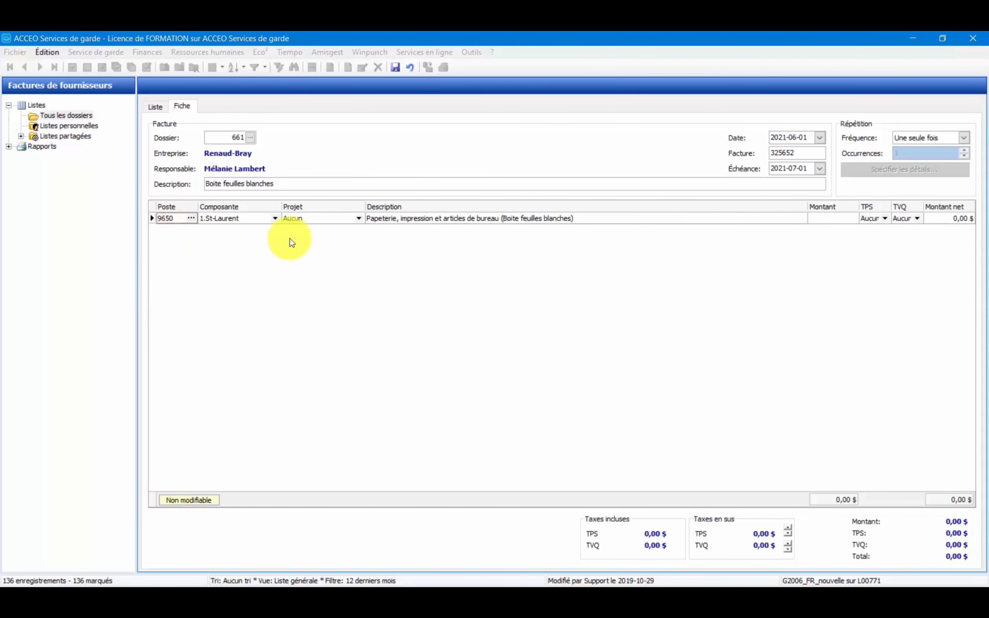
# Look up the line's account in the account list and keep 9650, Papeterie, impression et articles de bureau.
pyautogui.click(166, 221)
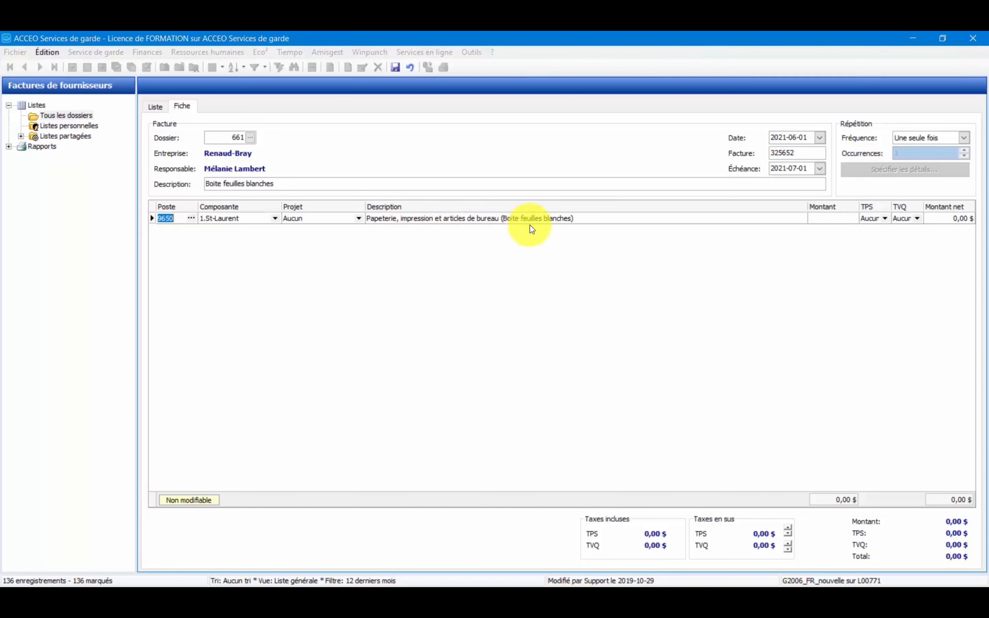
pyautogui.click(191, 219)
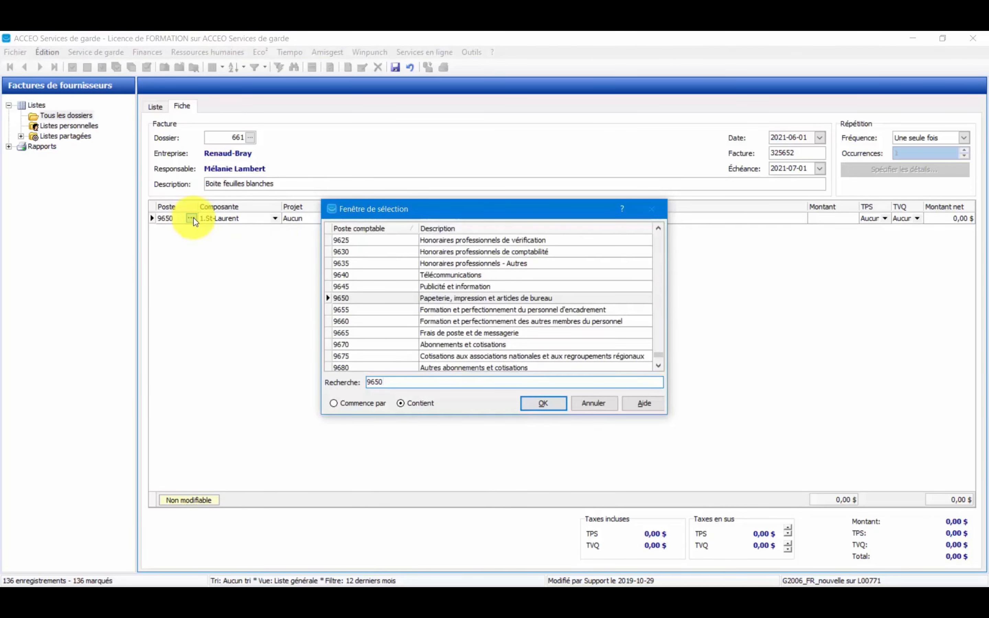
pyautogui.click(537, 404)
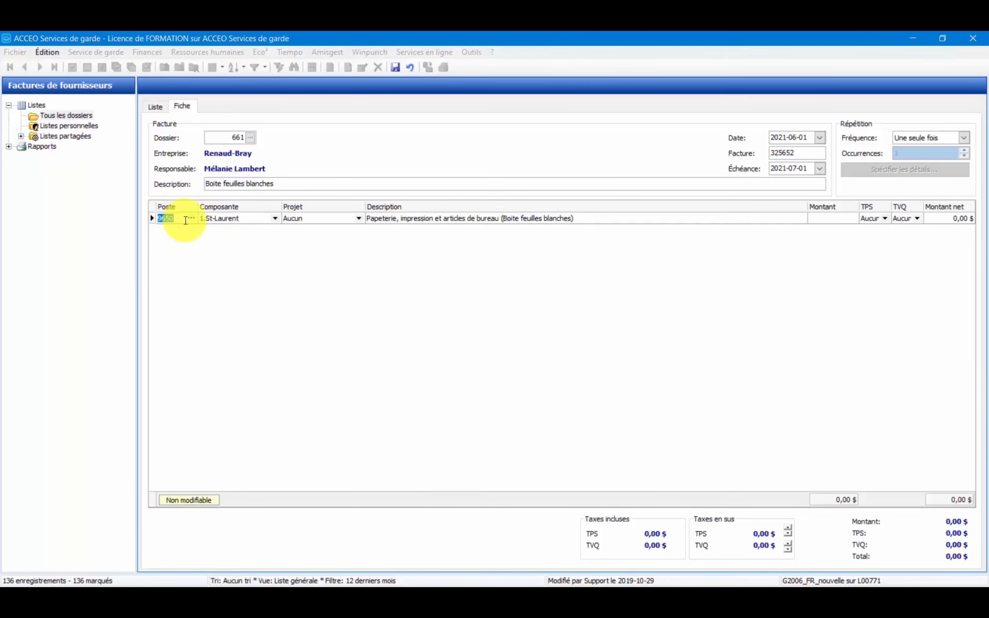
pyautogui.press('Tab')
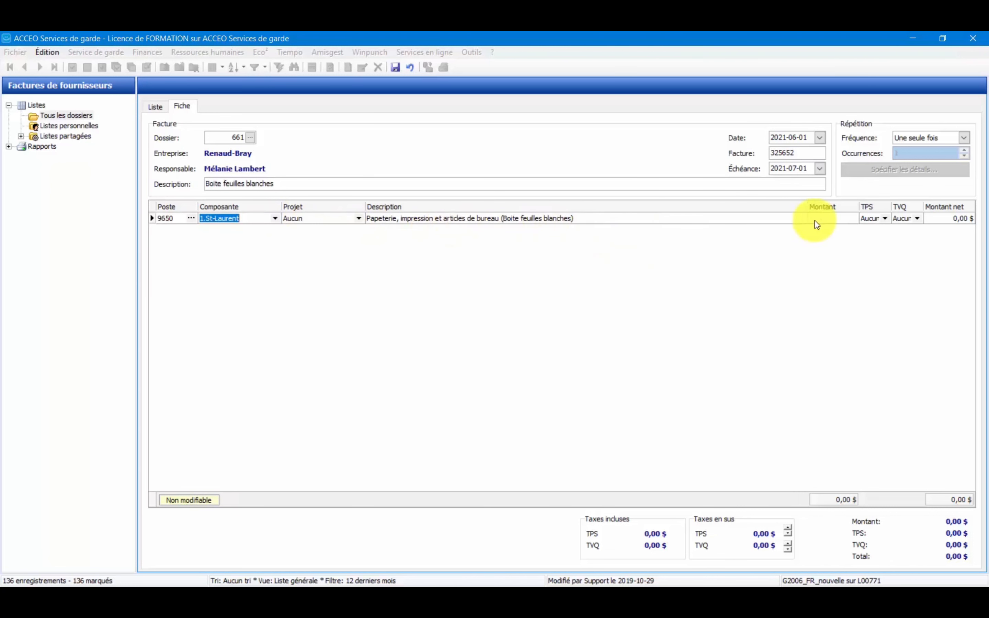
# Set the amount of the stationery line to 252,12 $.
pyautogui.click(828, 221)
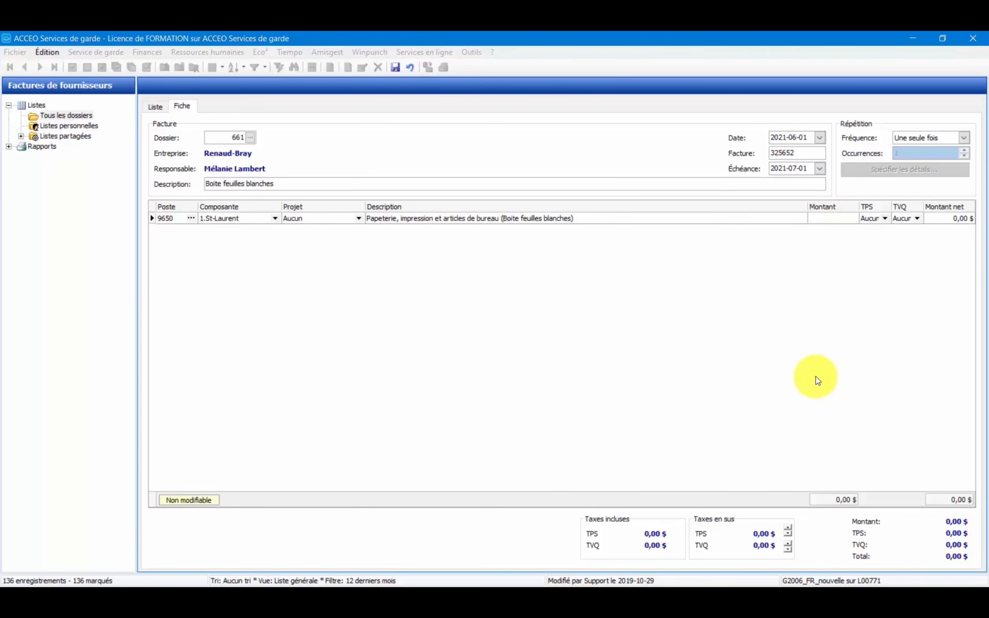
pyautogui.write('252,12')
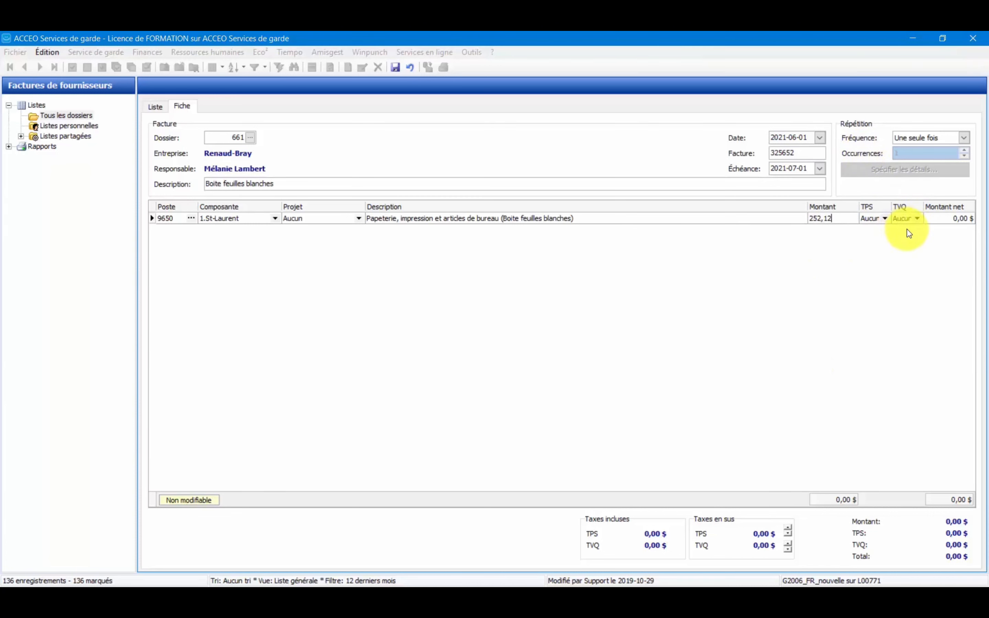
# Set both the TPS and the TVQ of the stationery line to Incluse.
pyautogui.click(885, 218)
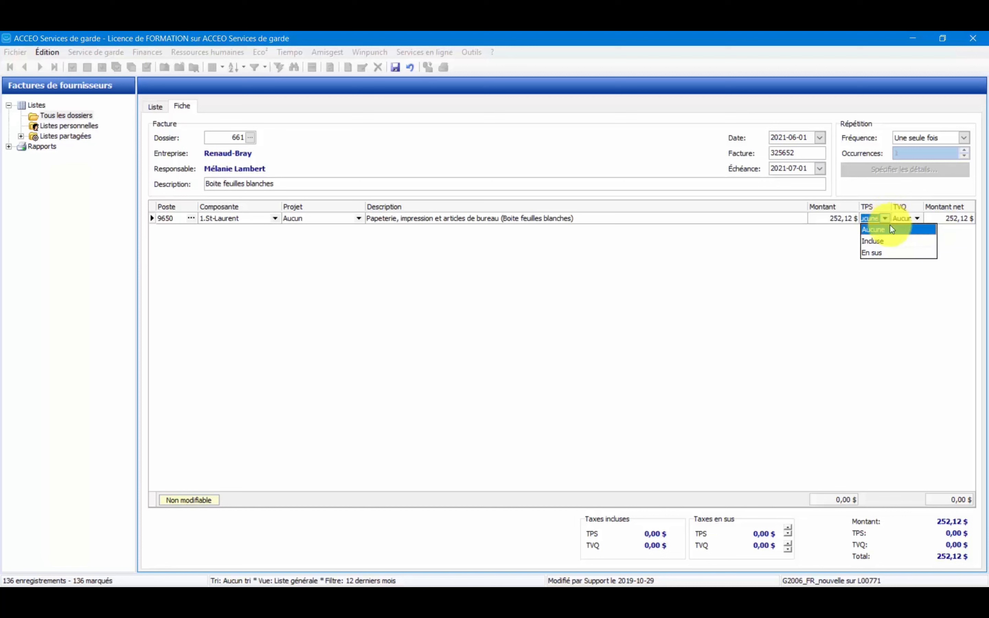
pyautogui.click(896, 241)
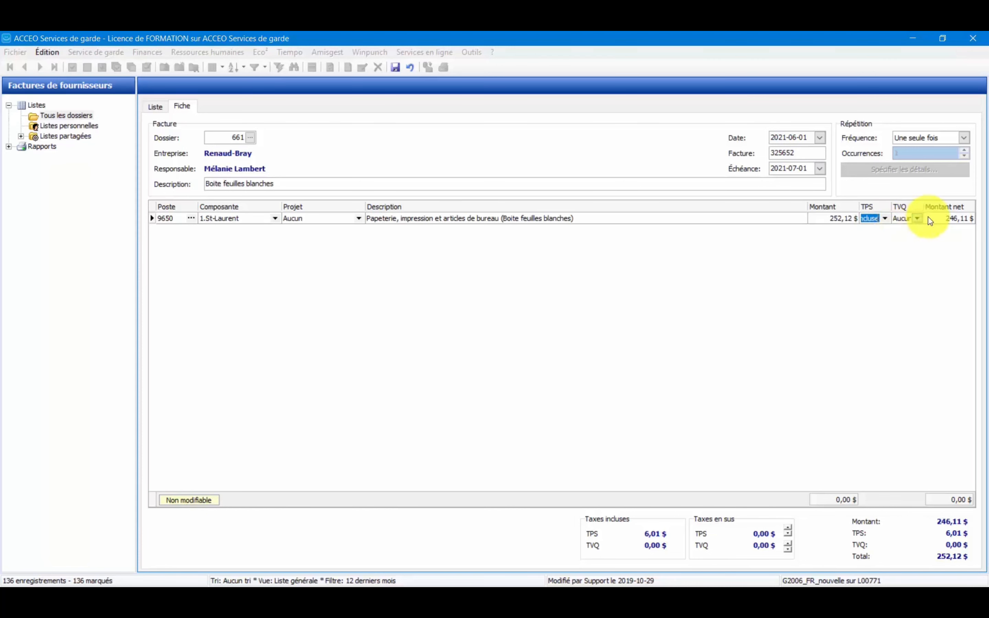
pyautogui.click(917, 218)
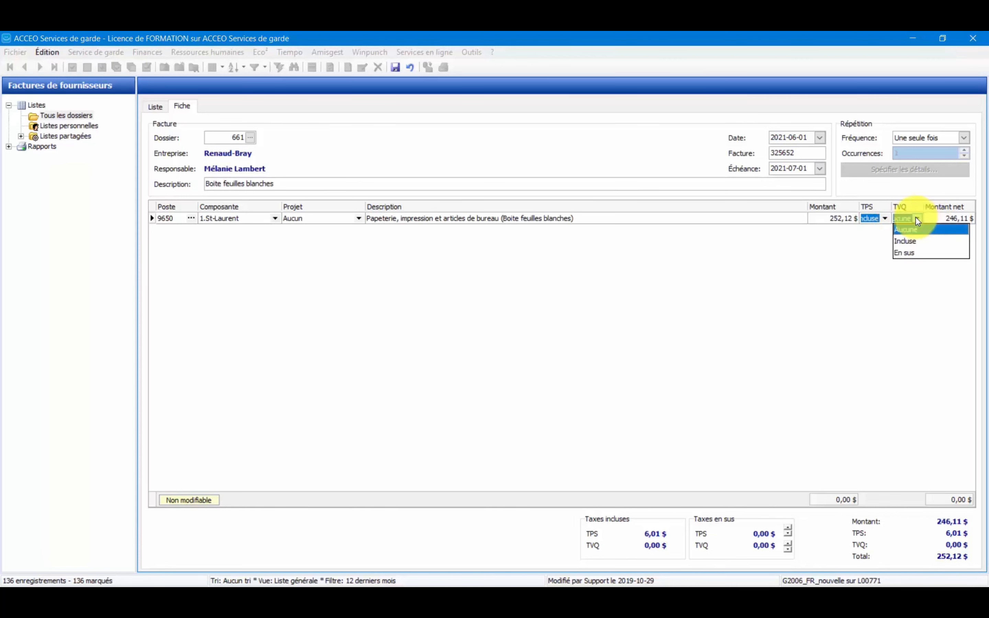
pyautogui.click(913, 240)
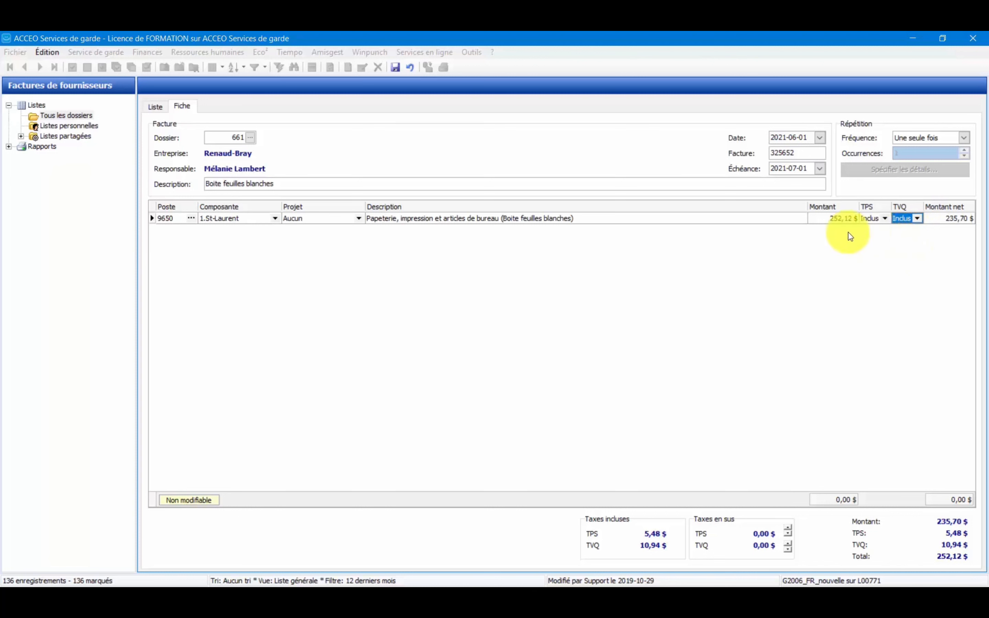
# Set both the TPS and the TVQ of the stationery line to En sus.
pyautogui.click(884, 220)
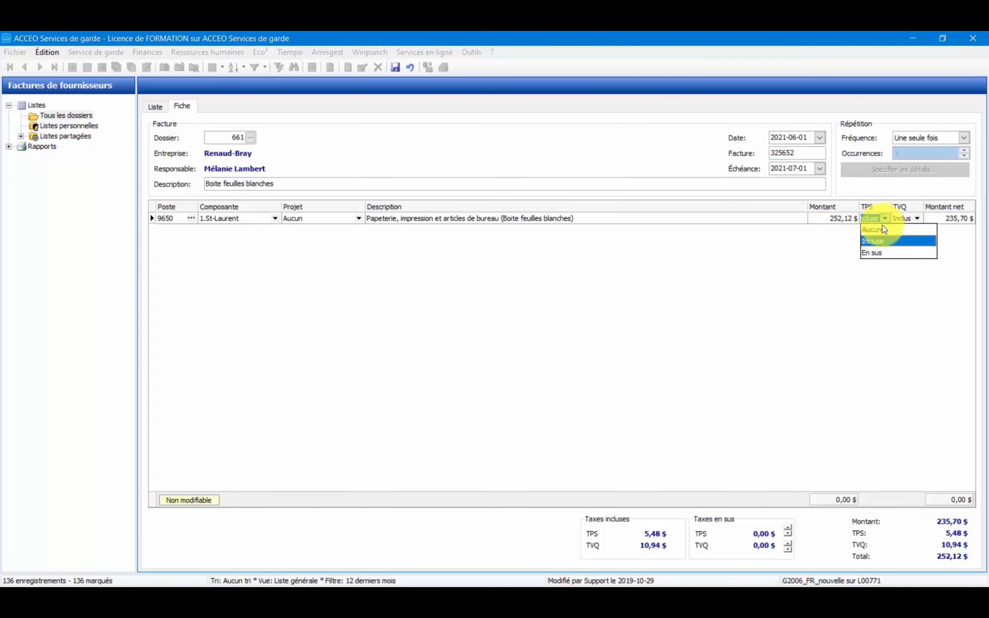
pyautogui.click(887, 254)
pyautogui.click(917, 219)
pyautogui.click(913, 252)
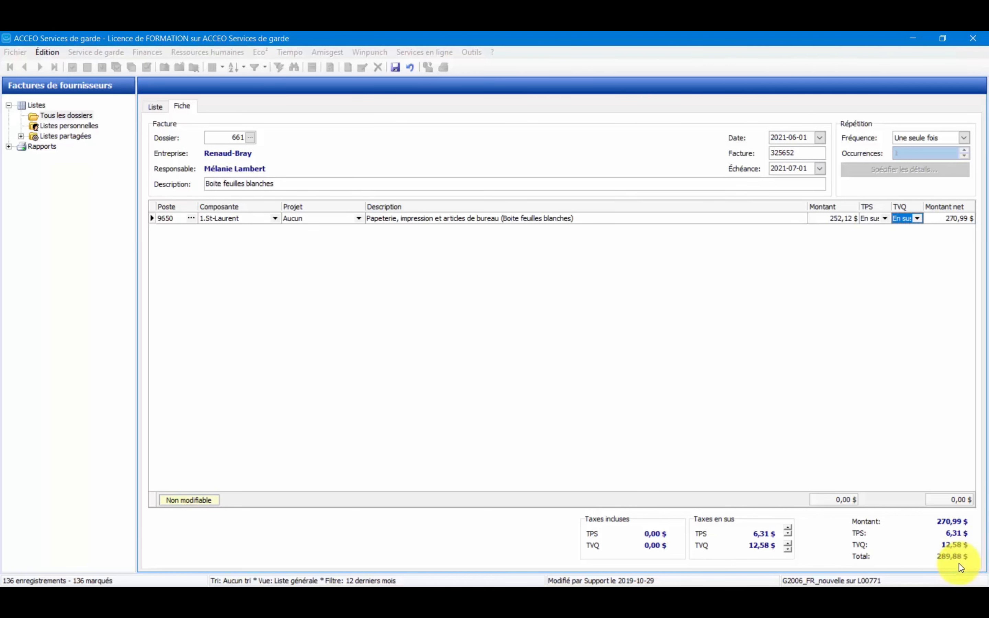
# Adjust the added TVQ to 12,59 $ and save the invoice.
pyautogui.click(787, 543)
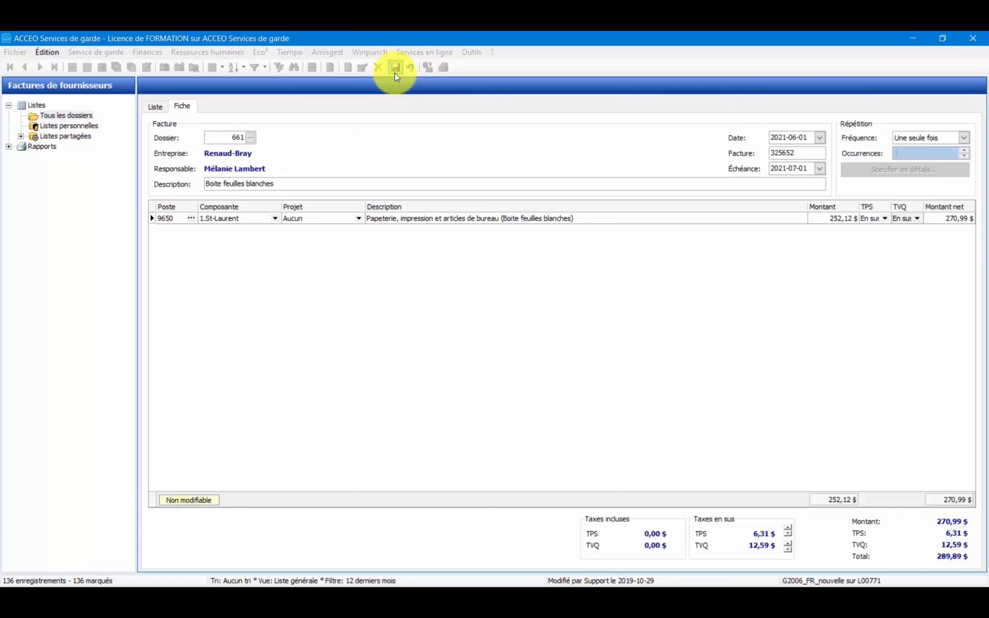
pyautogui.click(395, 68)
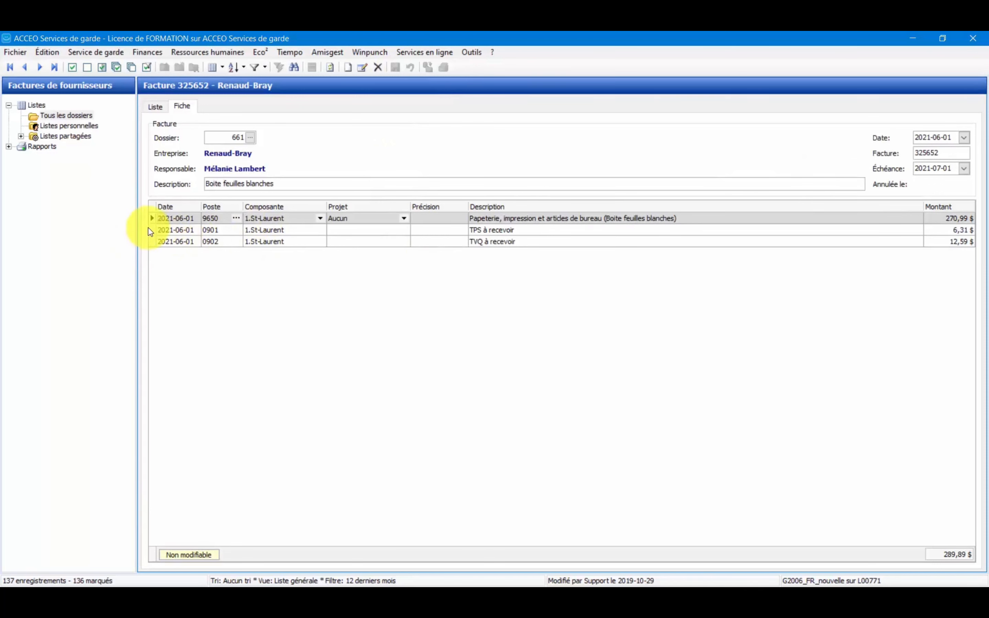
# Examine the TPS à recevoir and TVQ à recevoir entries and their amounts on the saved invoice.
pyautogui.click(151, 232)
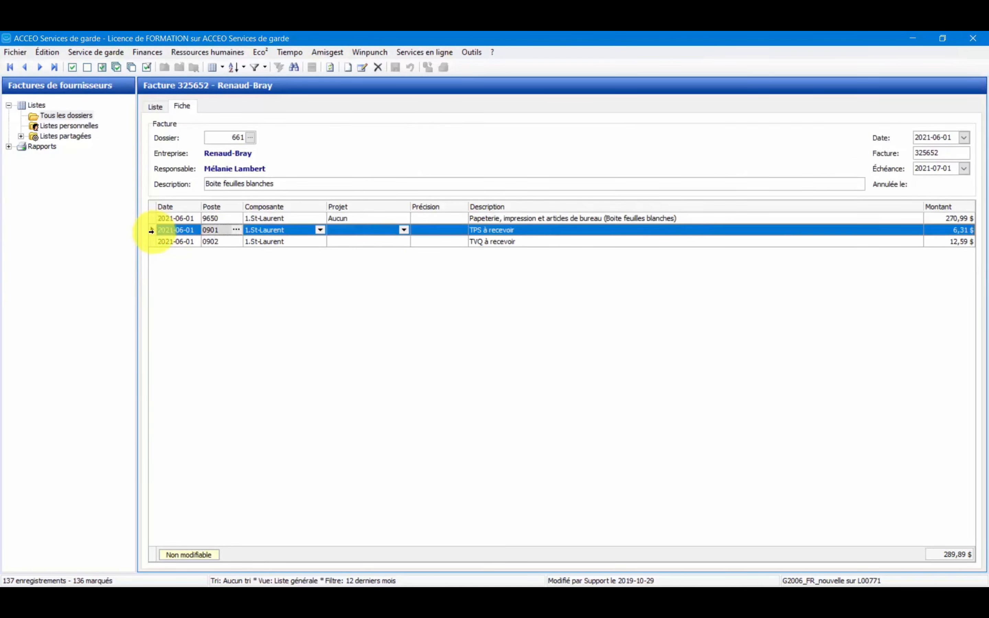
pyautogui.click(948, 233)
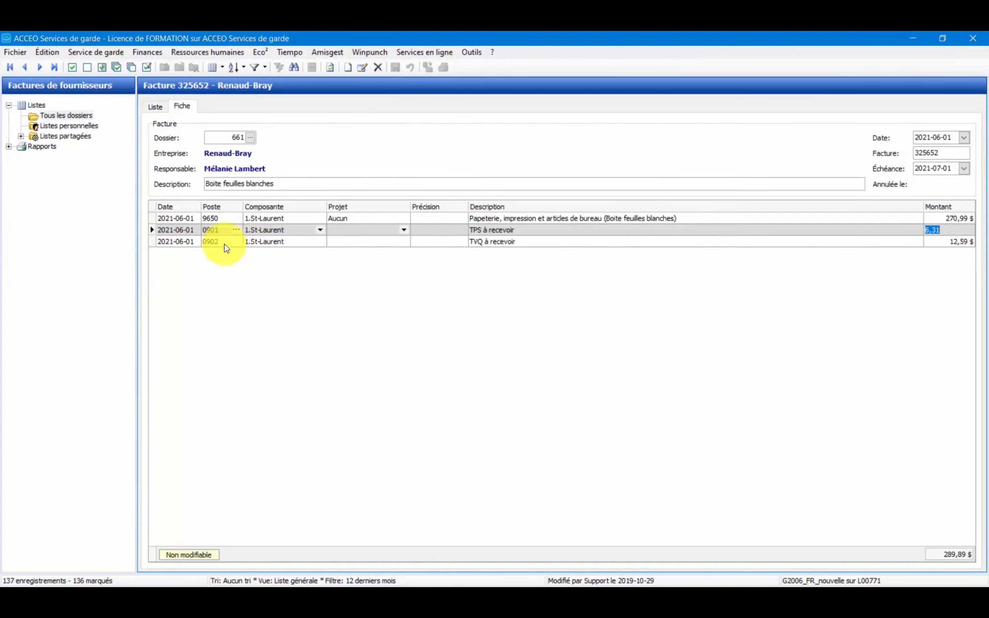
pyautogui.click(171, 244)
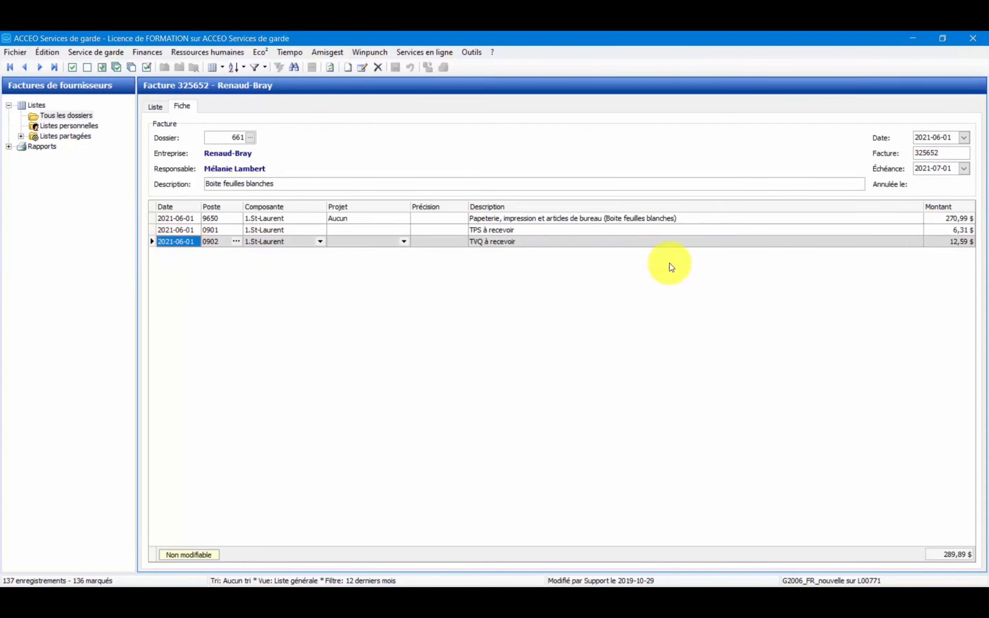
pyautogui.click(970, 243)
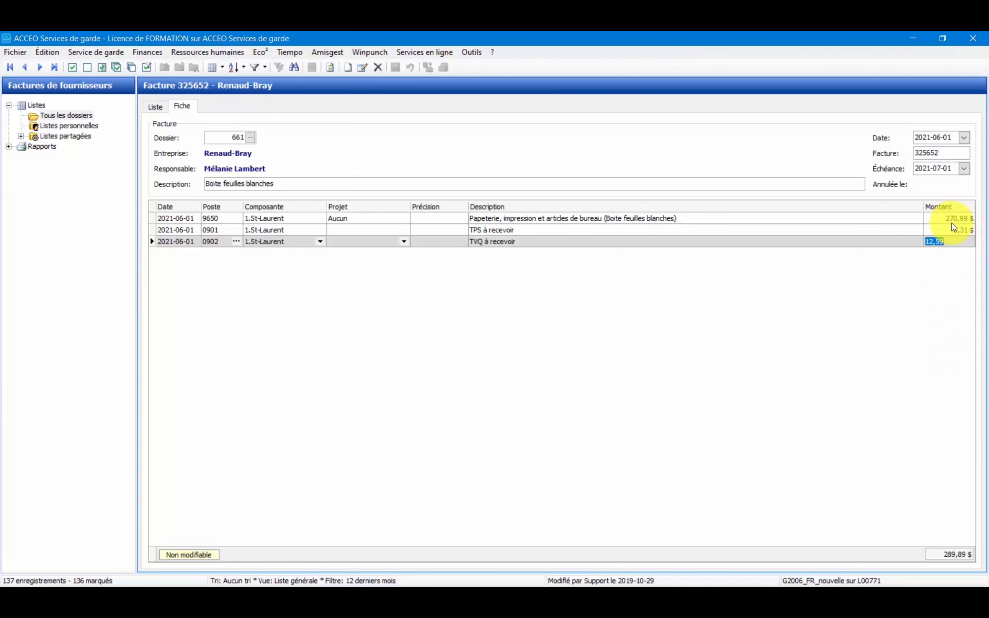
pyautogui.click(929, 322)
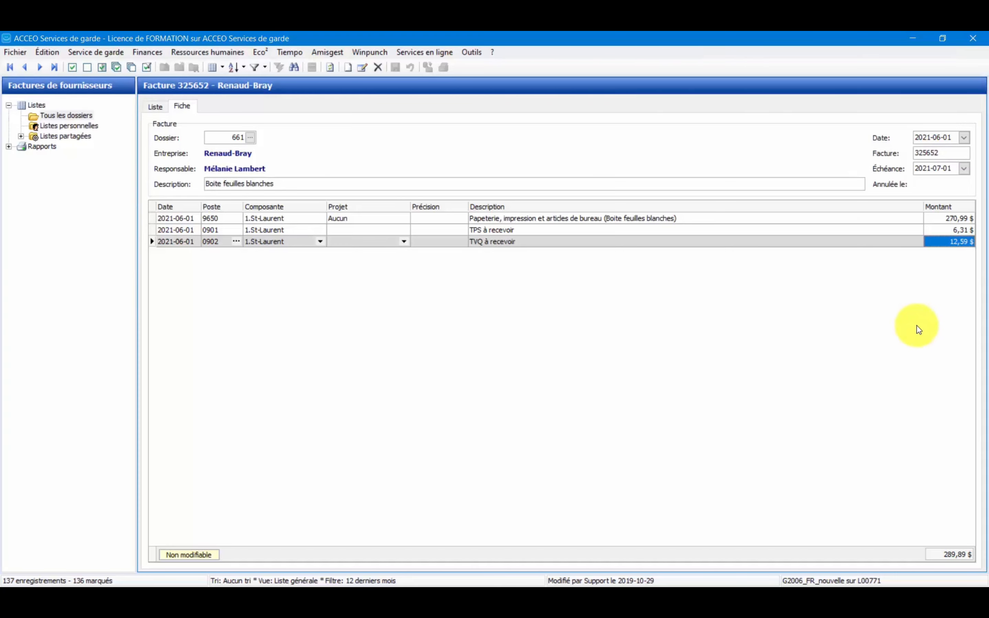
# Check the Renaud-Bray invoice's date, amount and paid amount in the supplier invoice list.
pyautogui.click(157, 110)
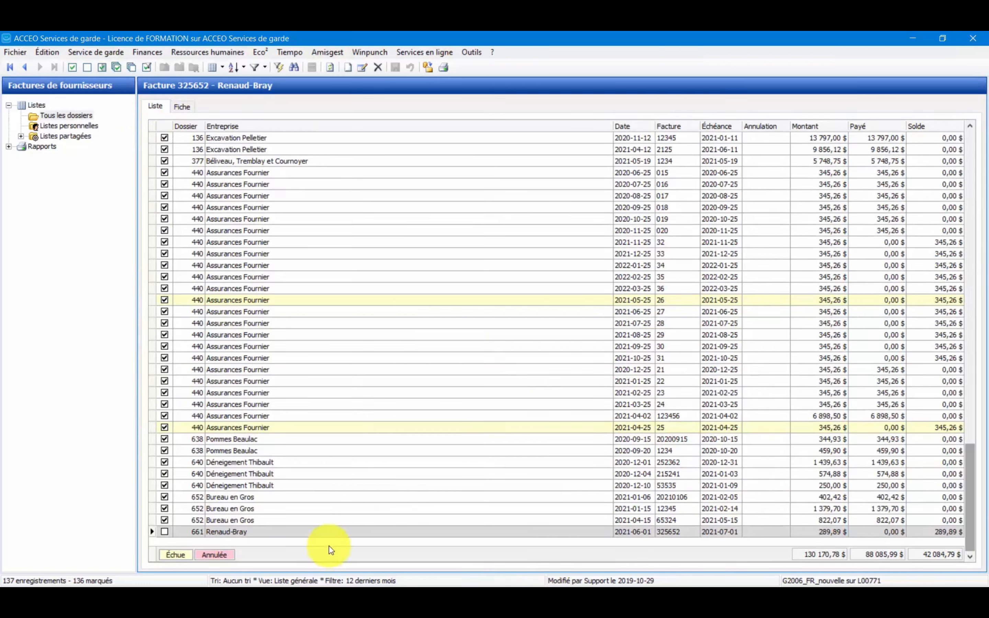
pyautogui.click(334, 532)
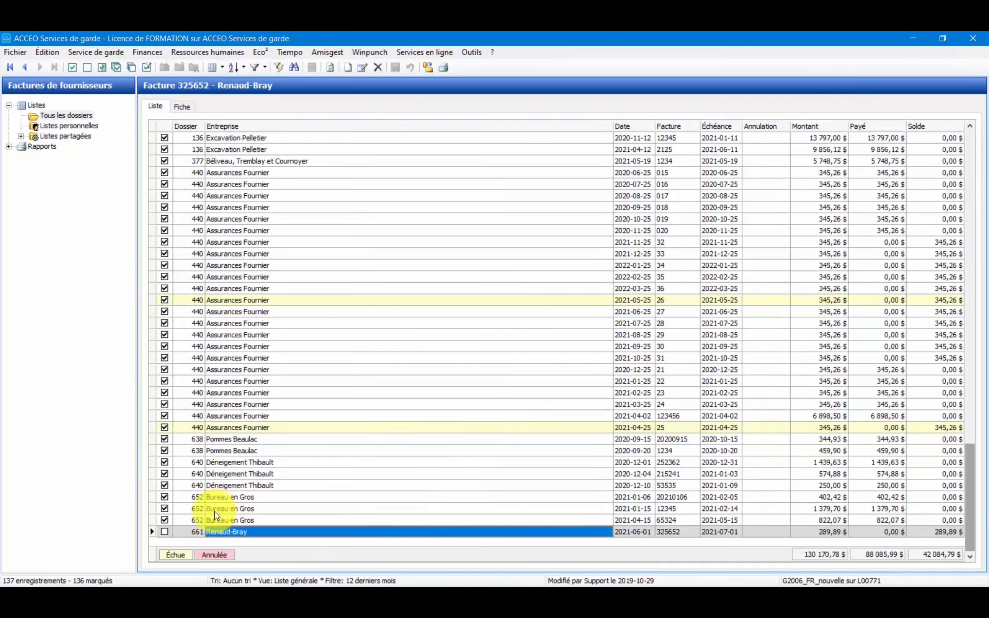
pyautogui.click(645, 532)
pyautogui.click(823, 532)
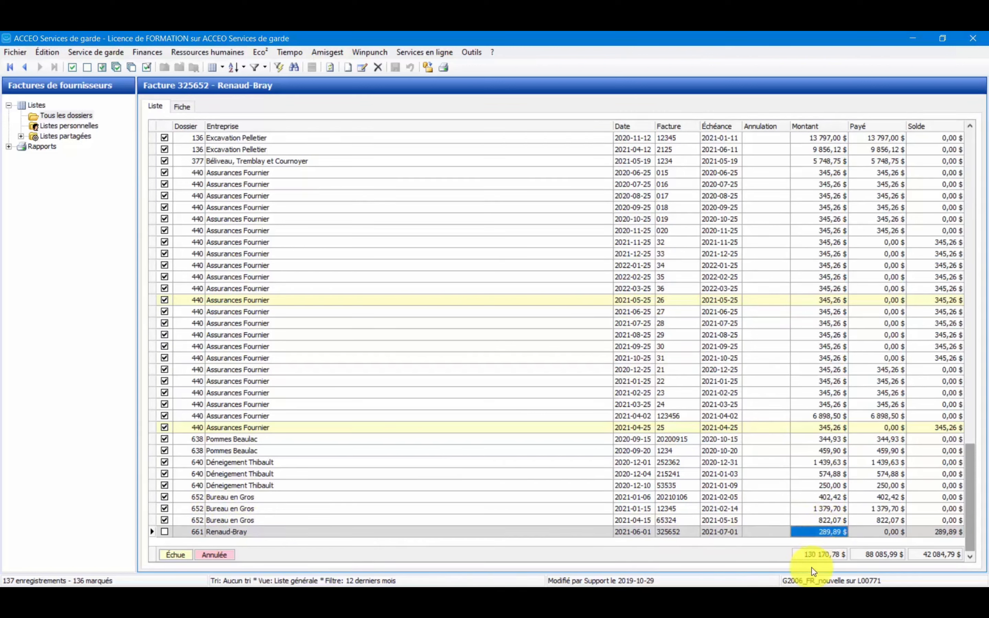
pyautogui.press('Tab')
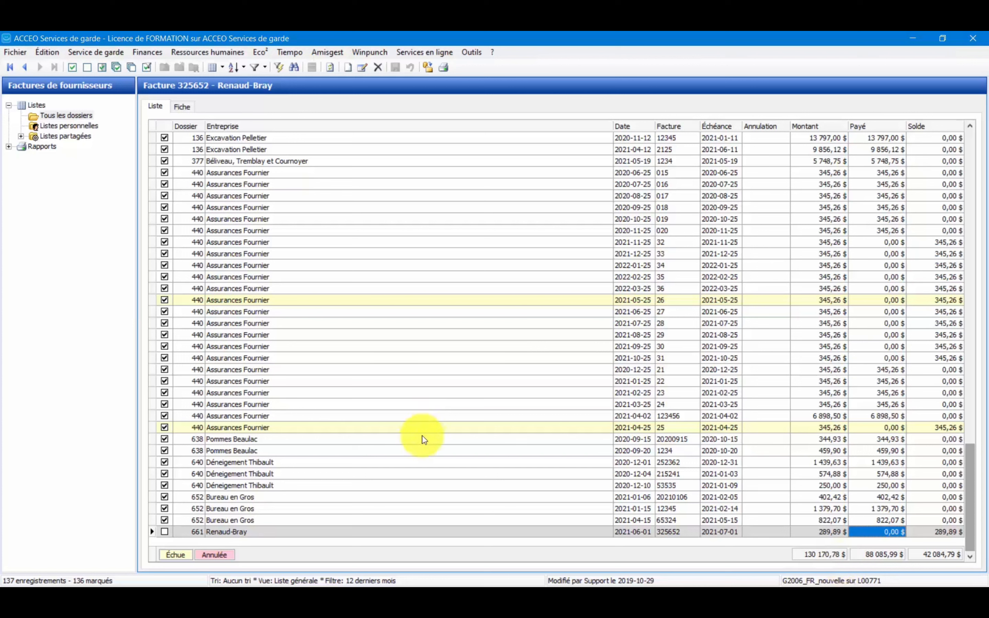
# Add a new supplier invoice and assign it to the Renaud-Bray supplier file.
pyautogui.rightClick(479, 502)
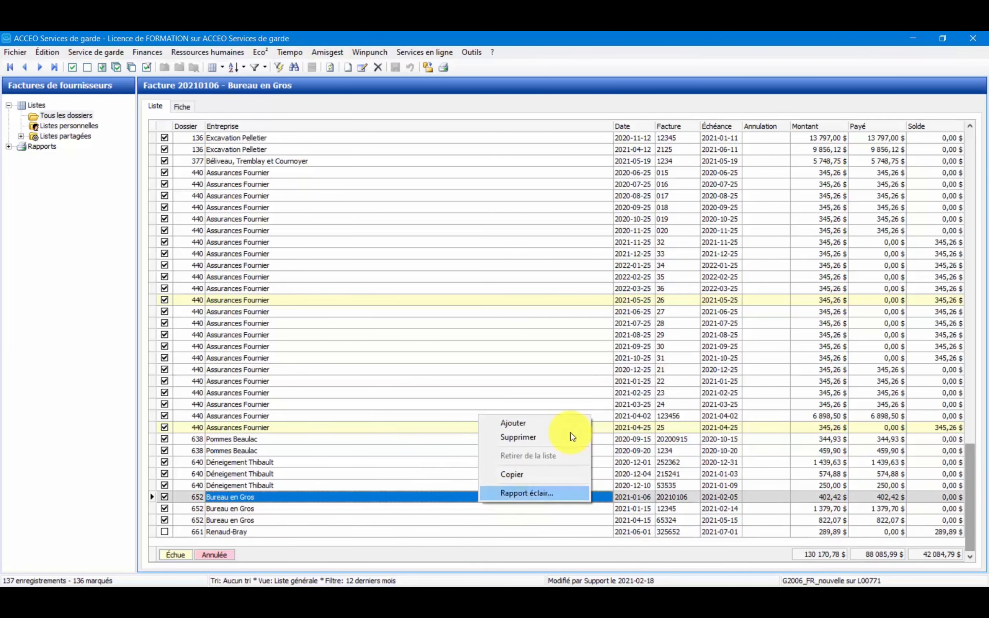
pyautogui.click(564, 421)
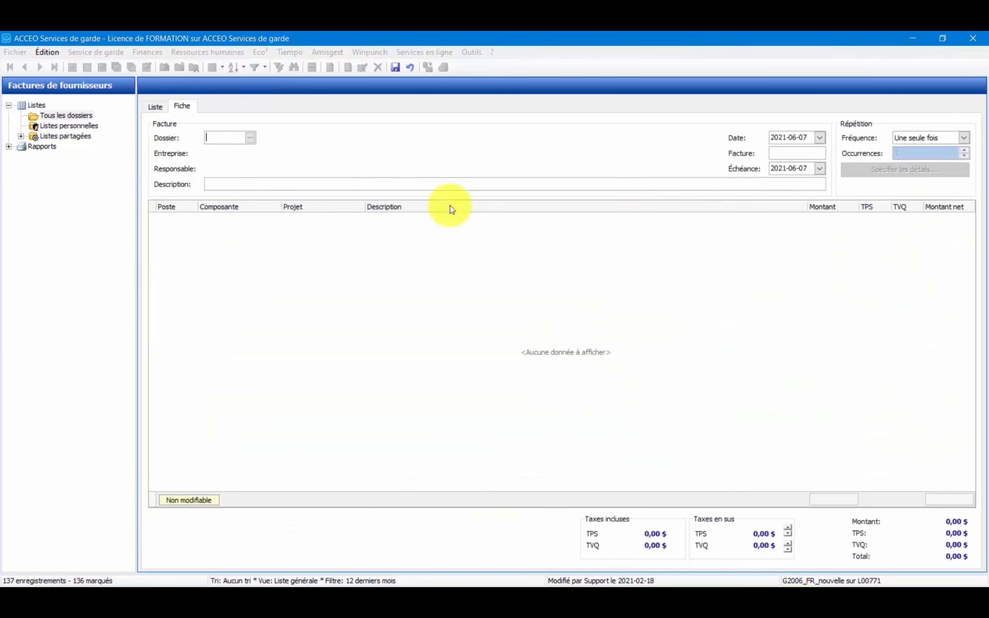
pyautogui.click(250, 138)
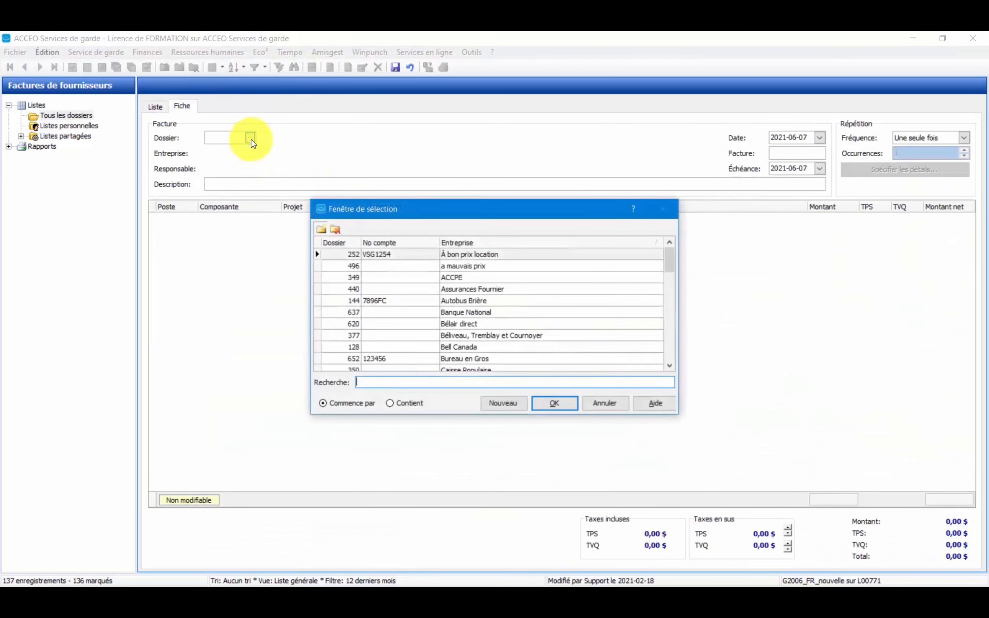
pyautogui.click(514, 347)
pyautogui.scroll(-20, 514, 346)
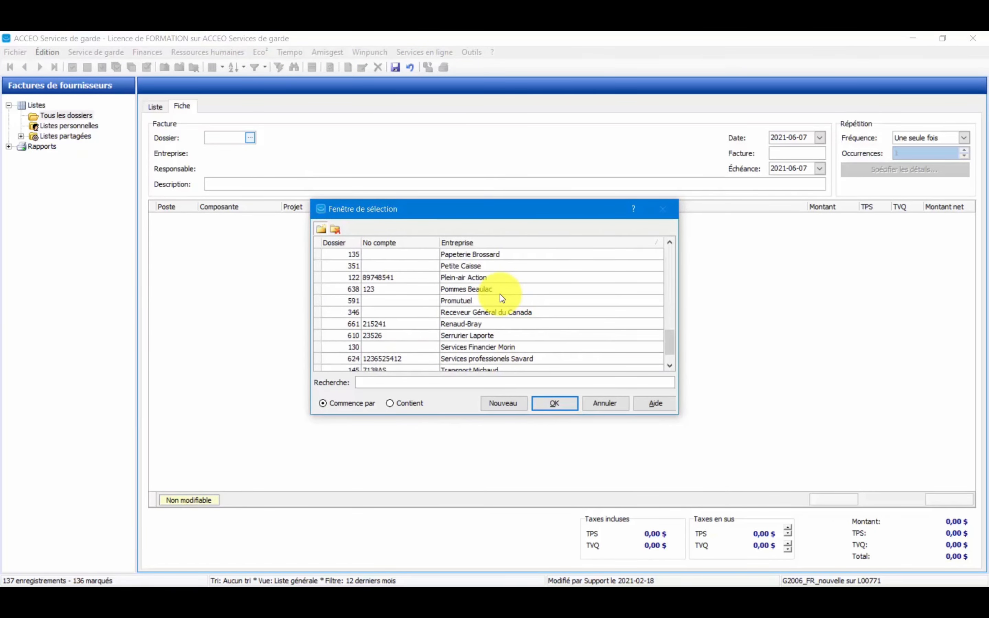
pyautogui.click(466, 324)
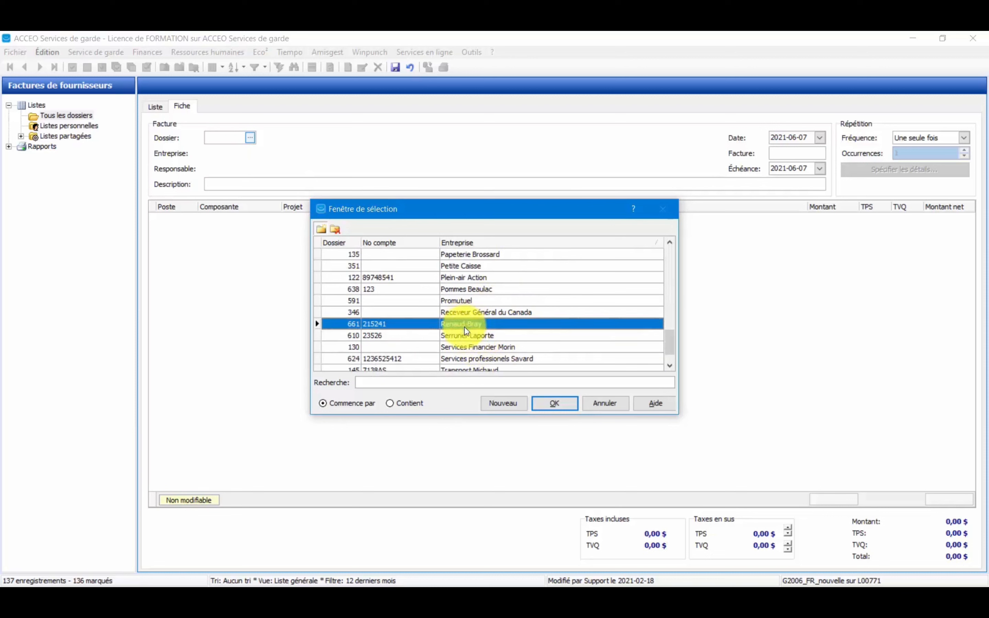
pyautogui.click(537, 404)
# Date the invoice 2021-06-05, number it 236545 and describe it as "feuilles blanches 81/2 X 11".
pyautogui.click(777, 137)
pyautogui.write('2021-06-05')
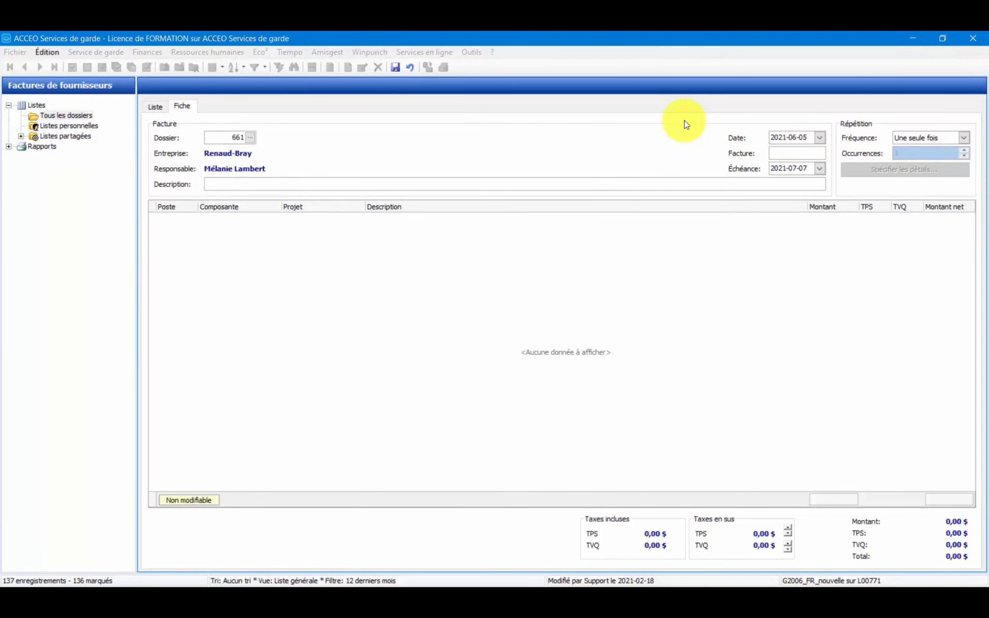
pyautogui.write('236545')
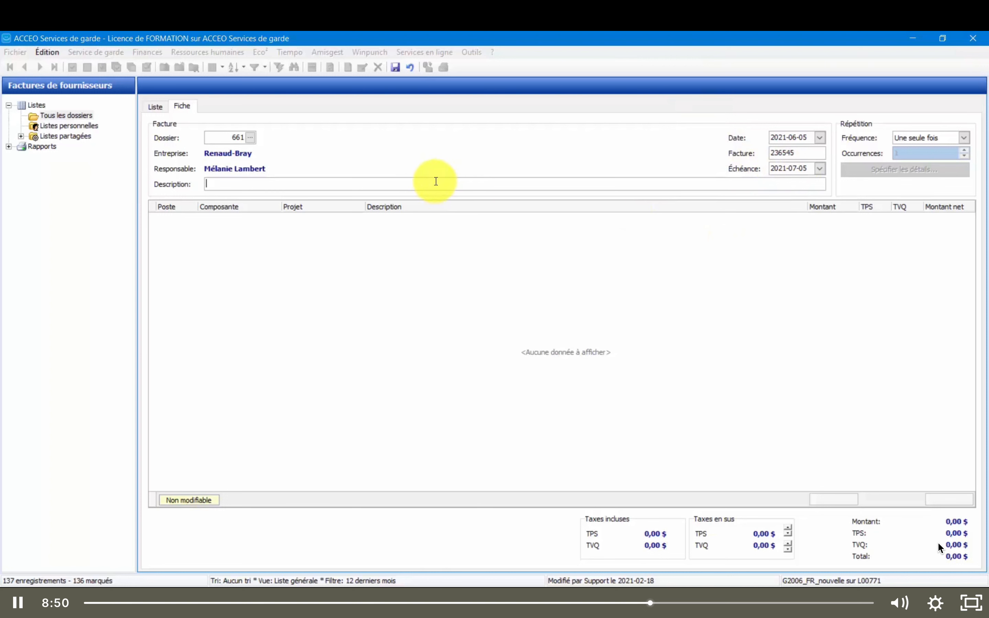
pyautogui.write('euil')
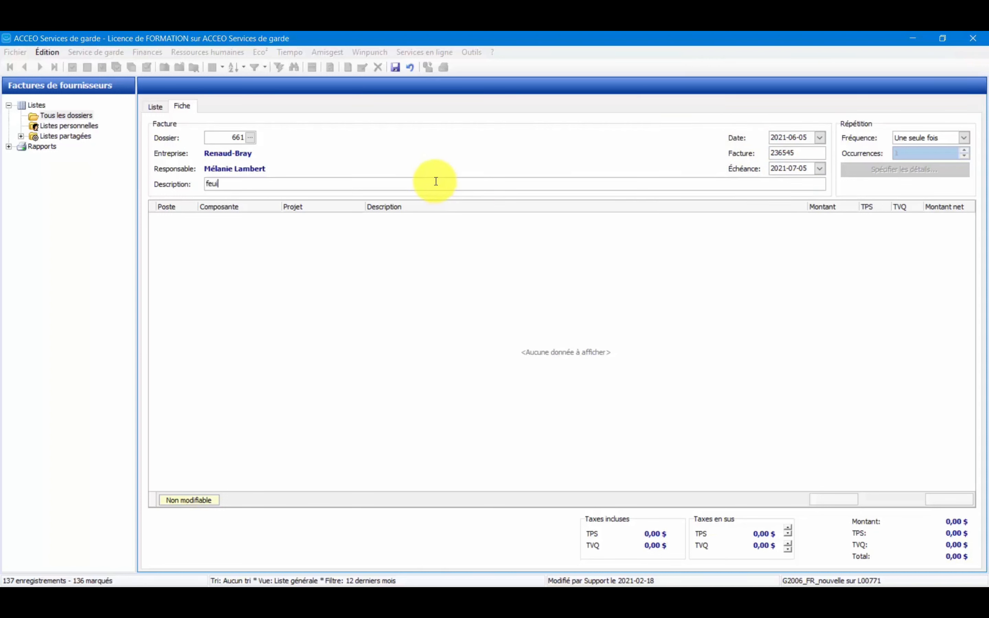
pyautogui.write('les blanches 81/2 X 11')
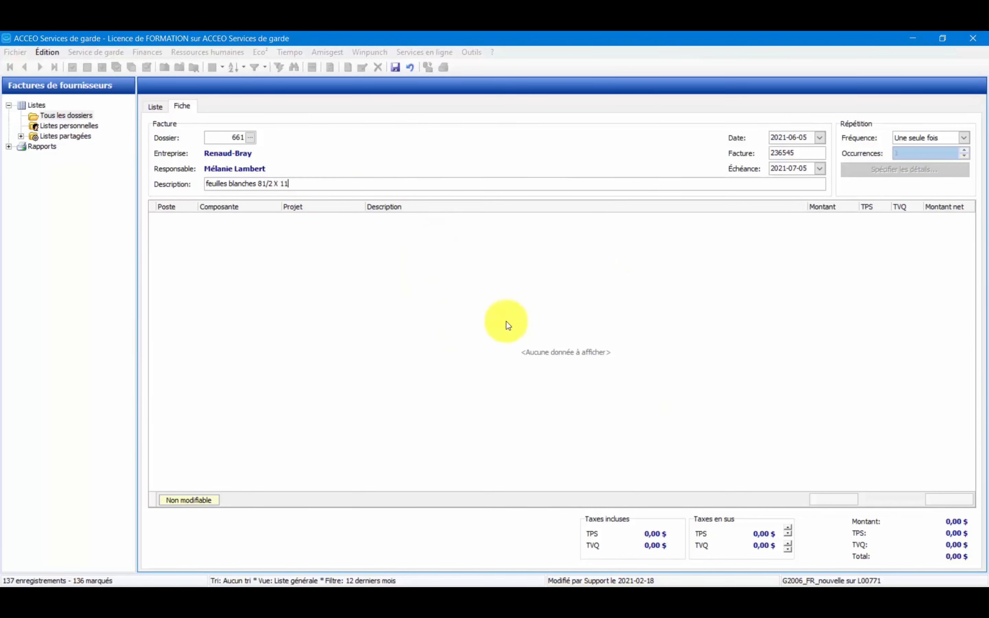
# Add 652,22 $ to the invoice by automatic distribution under account 9650, with both TPS and TVQ set to Incluse.
pyautogui.rightClick(474, 307)
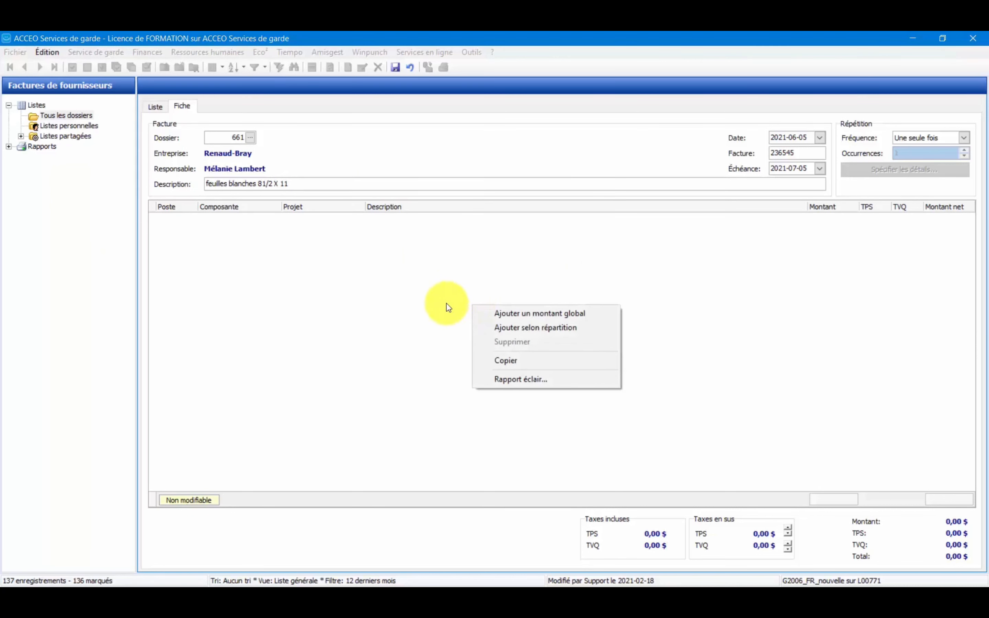
pyautogui.click(489, 332)
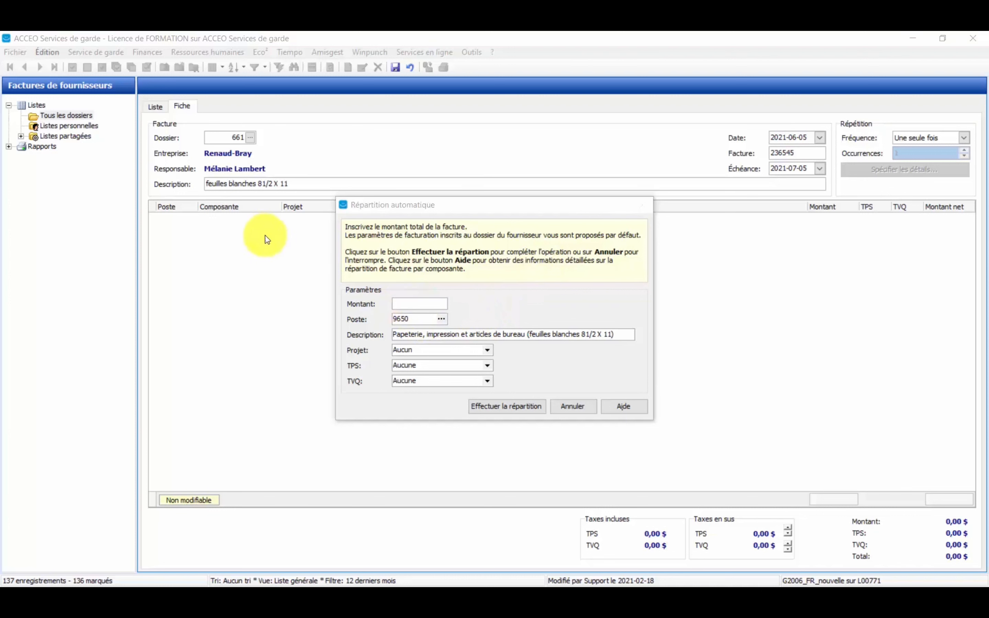
pyautogui.click(408, 305)
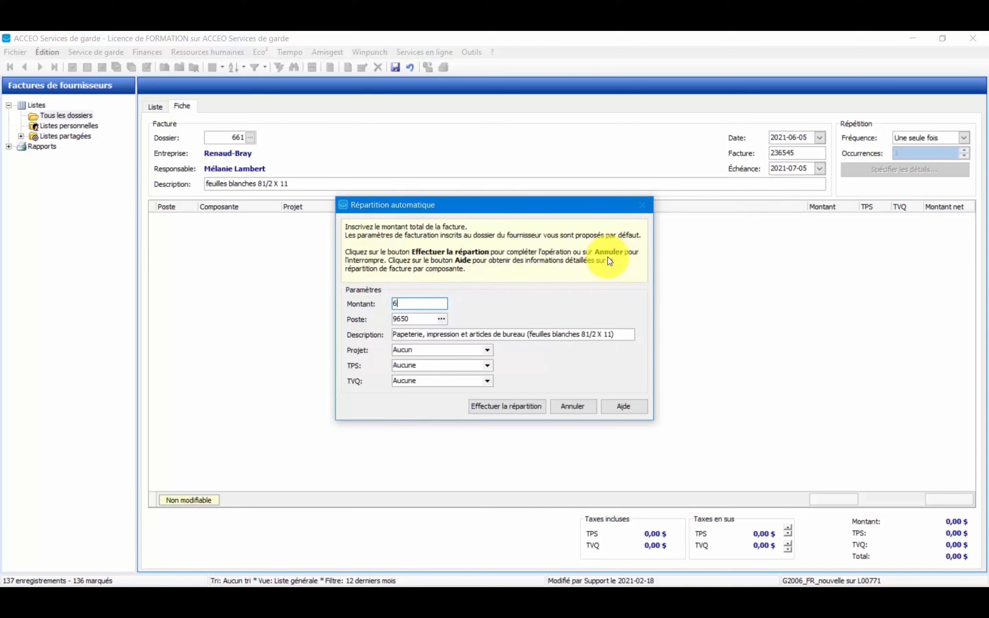
pyautogui.write('652,22')
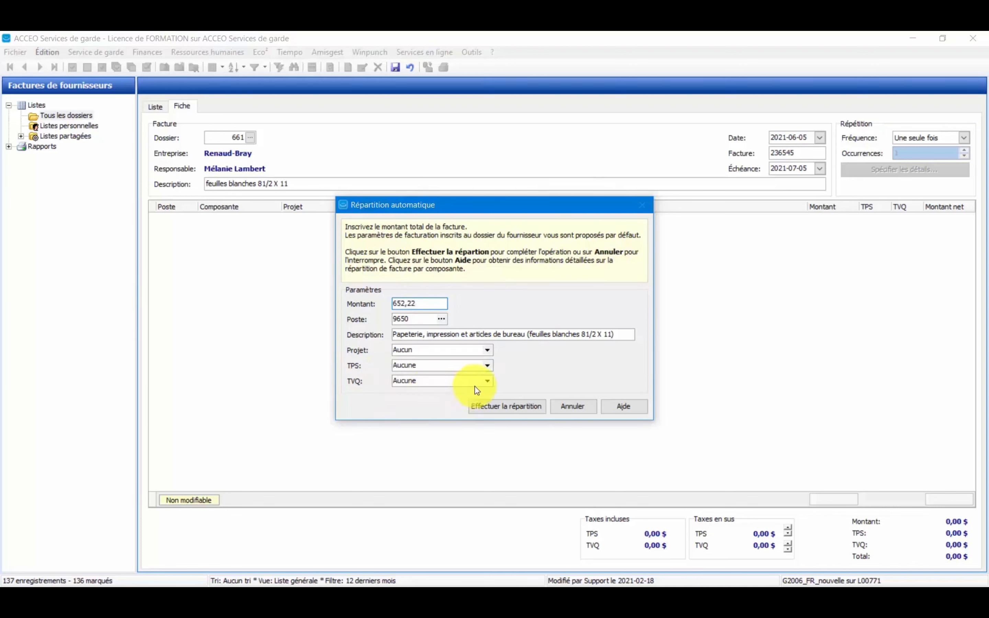
pyautogui.click(488, 366)
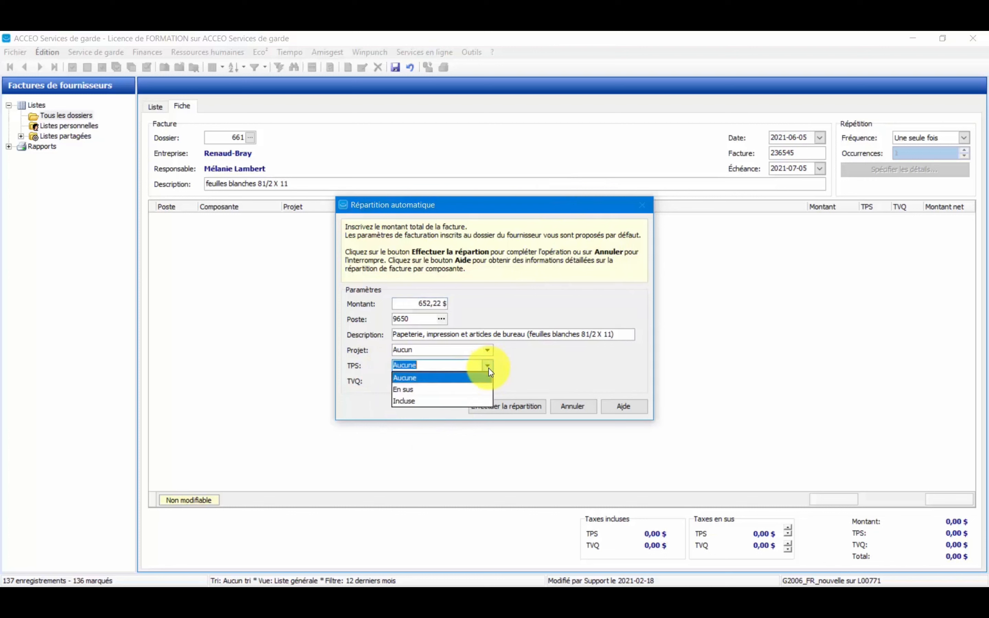
pyautogui.click(486, 401)
pyautogui.click(488, 382)
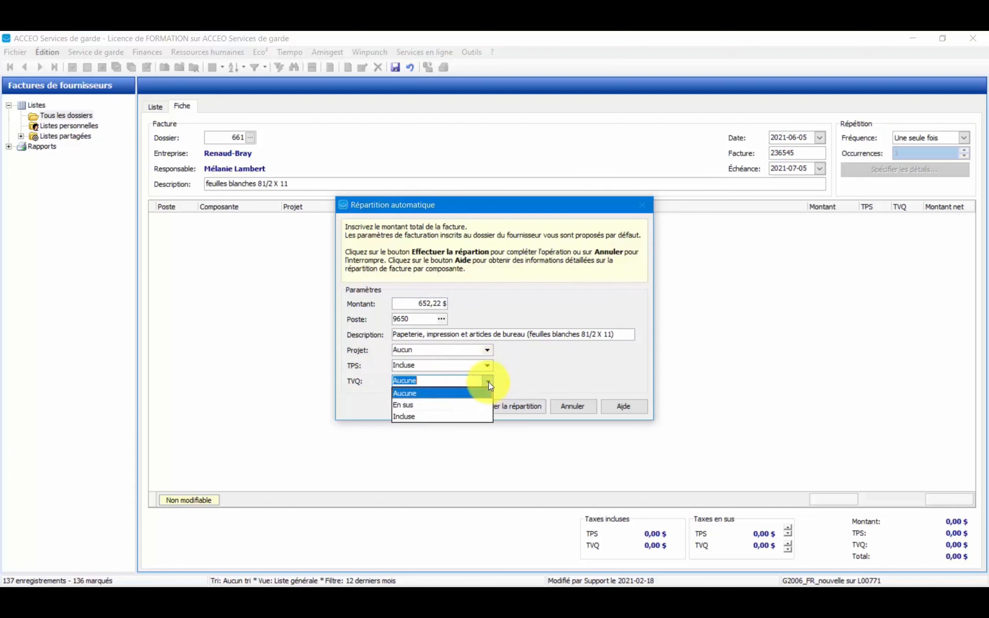
pyautogui.click(482, 416)
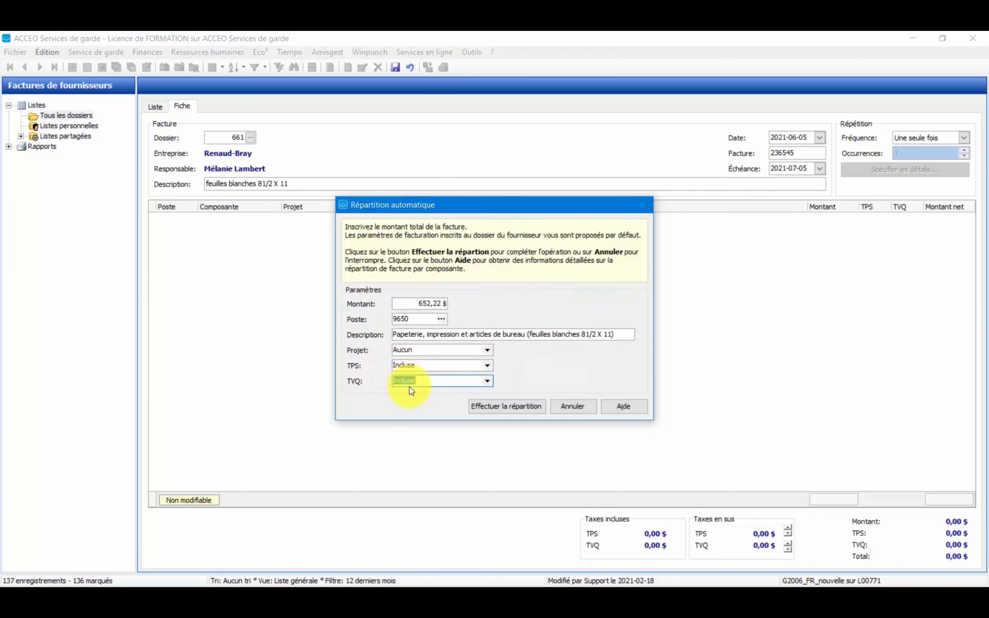
pyautogui.click(519, 407)
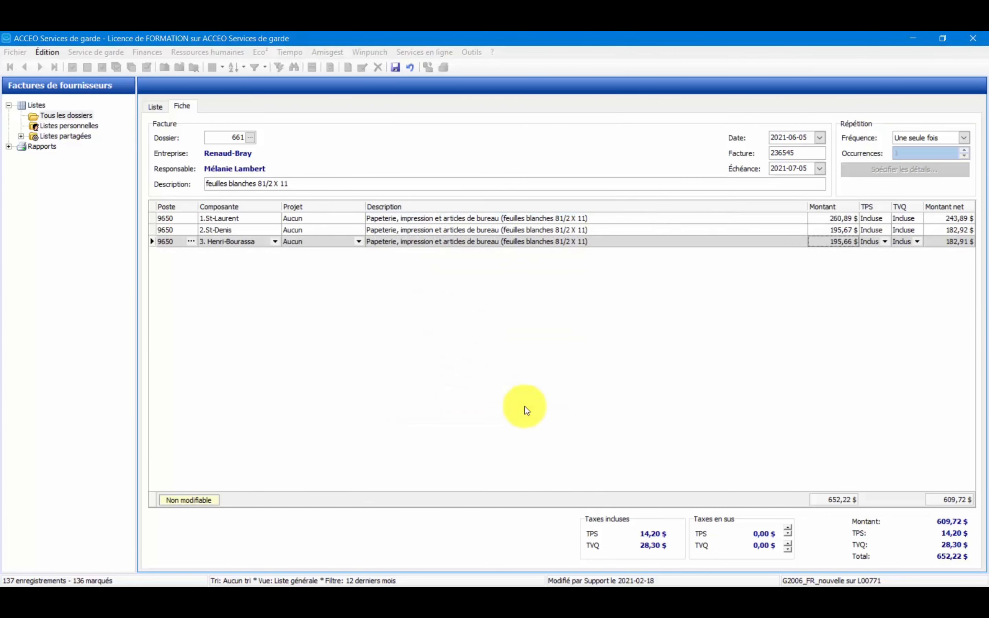
# Check the amounts distributed to St-Laurent, St-Denis and Henri-Bourassa, and save the invoice.
pyautogui.click(213, 221)
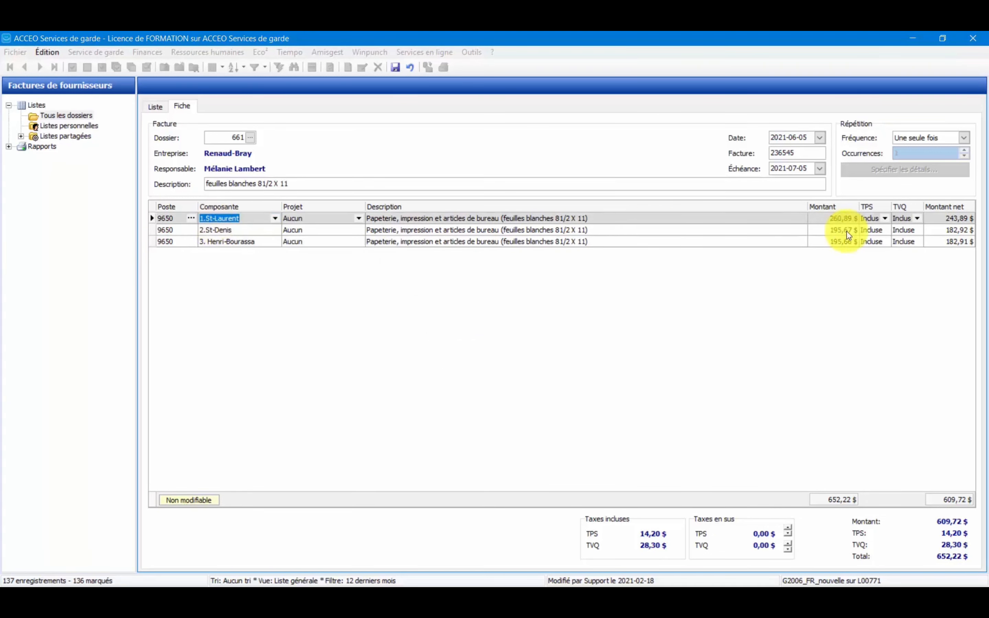
pyautogui.click(839, 221)
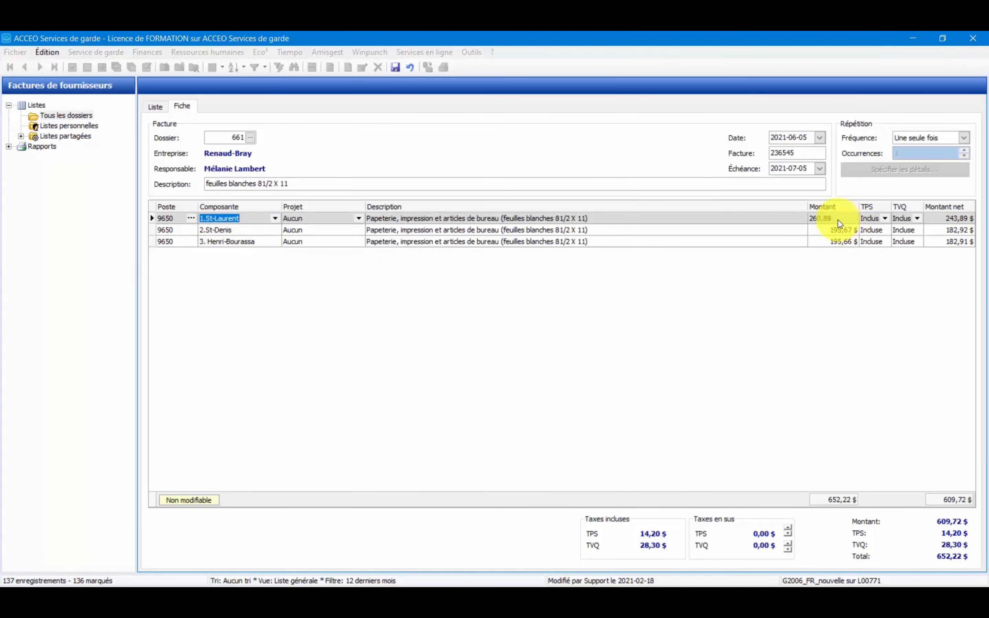
pyautogui.click(265, 229)
pyautogui.click(834, 229)
pyautogui.click(214, 241)
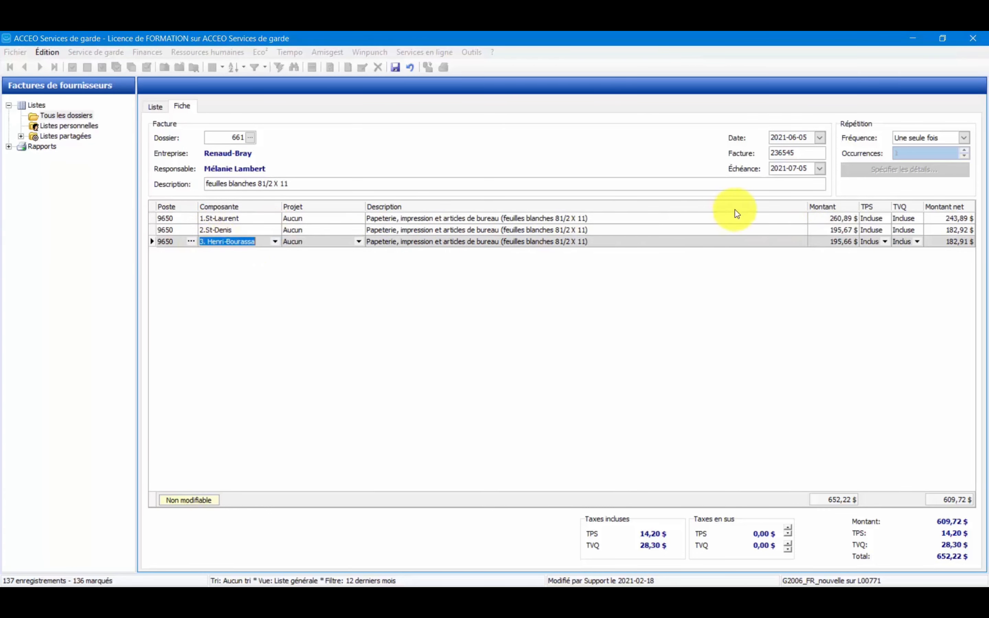
pyautogui.click(841, 245)
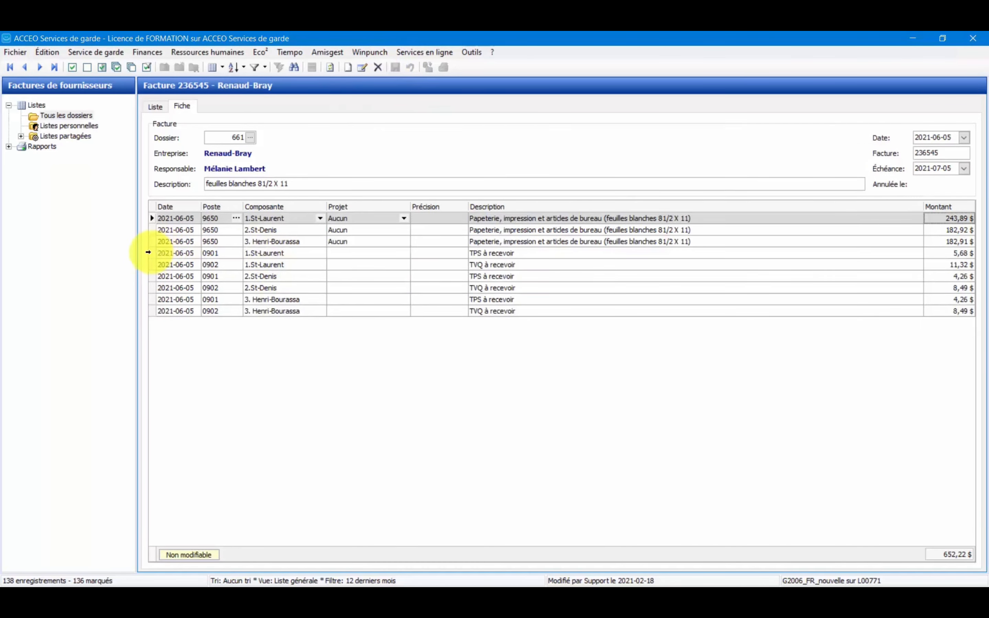
# Examine the tax entries on the saved invoice and the amounts of both Renaud-Bray invoices in the supplier invoice list.
pyautogui.click(149, 252)
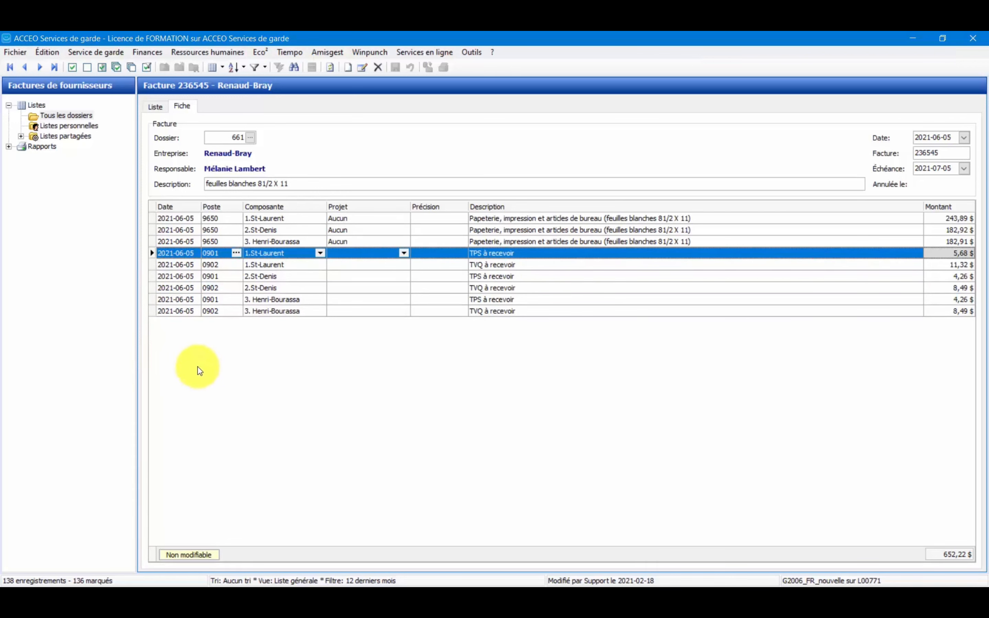
pyautogui.click(161, 109)
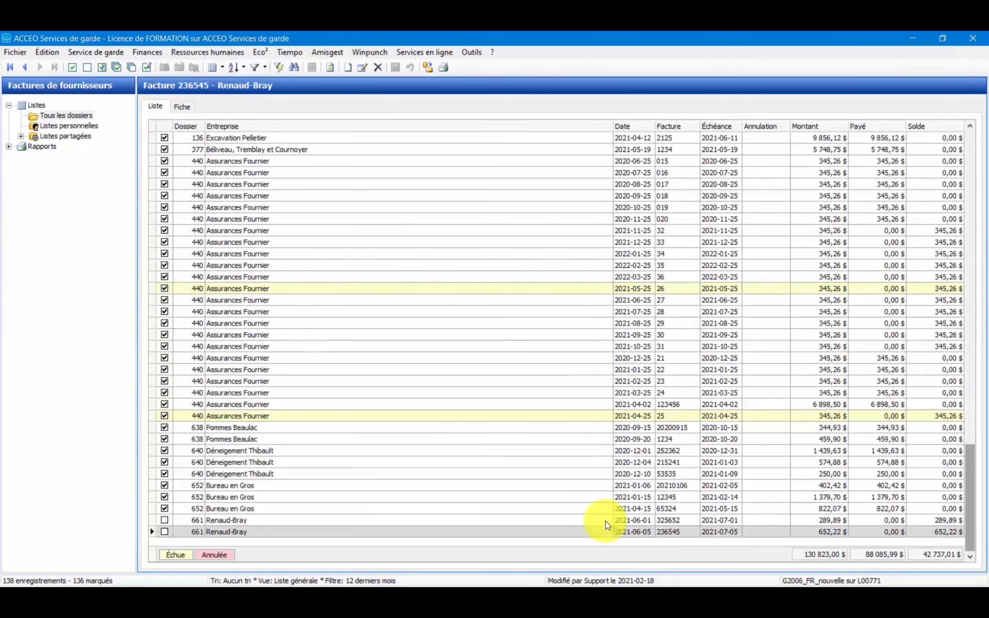
pyautogui.click(820, 530)
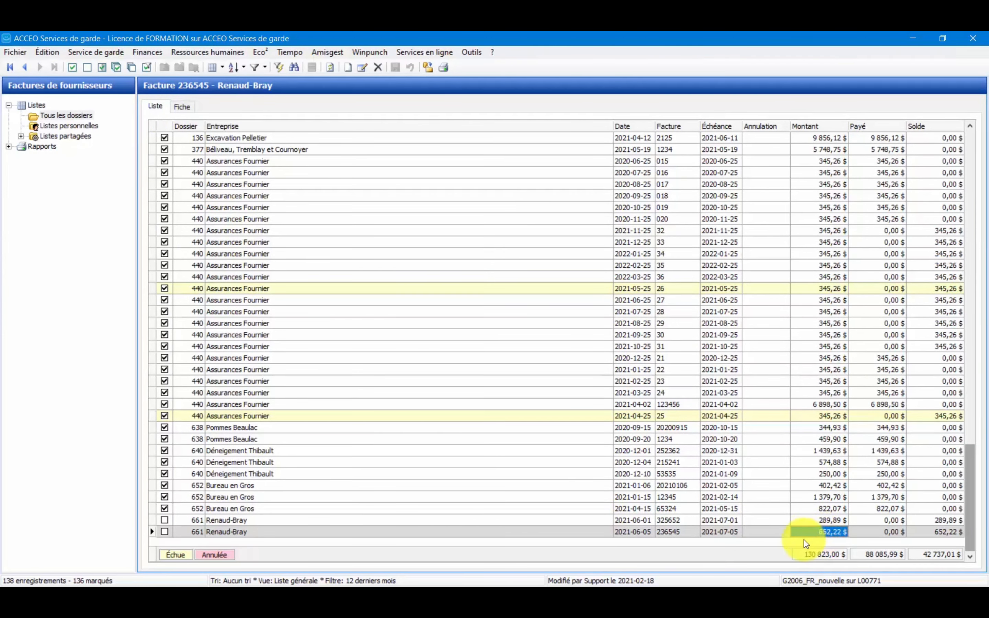
pyautogui.click(816, 524)
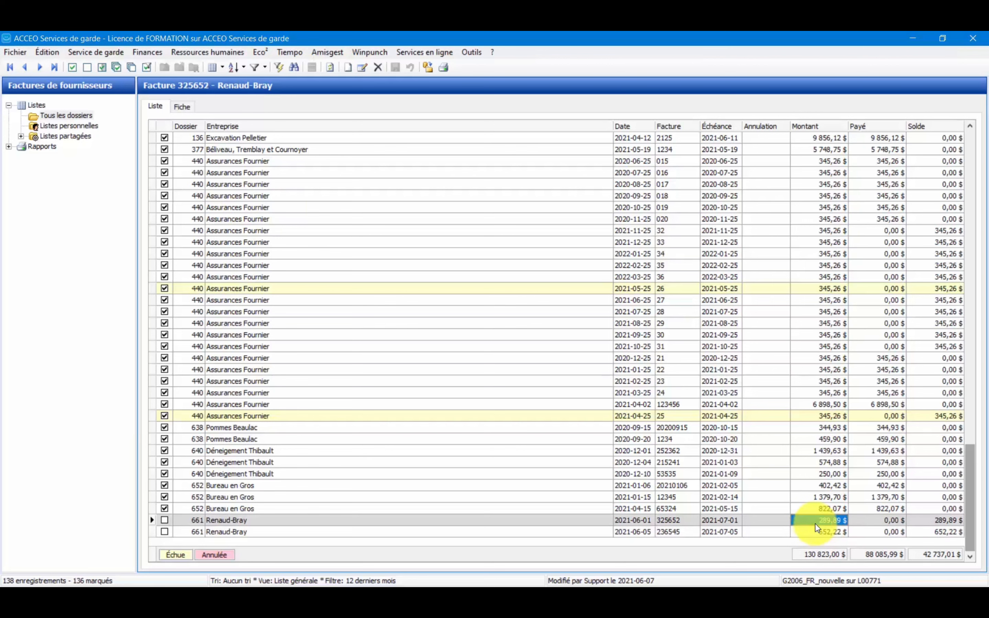
# Open Renaud-Bray invoice 325652 and add a global amount line to it.
pyautogui.doubleClick(815, 523)
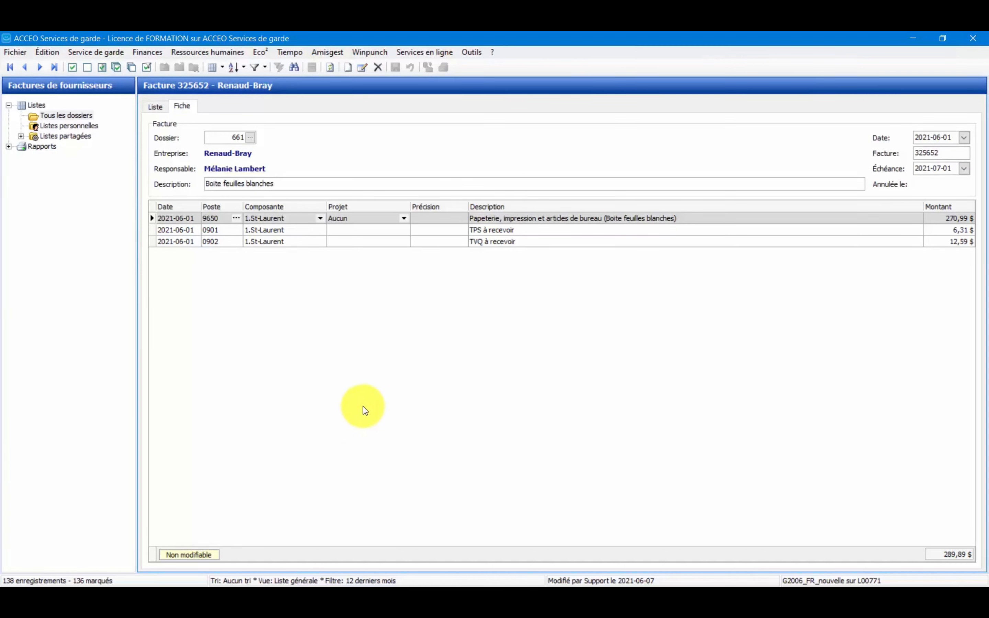
pyautogui.rightClick(230, 313)
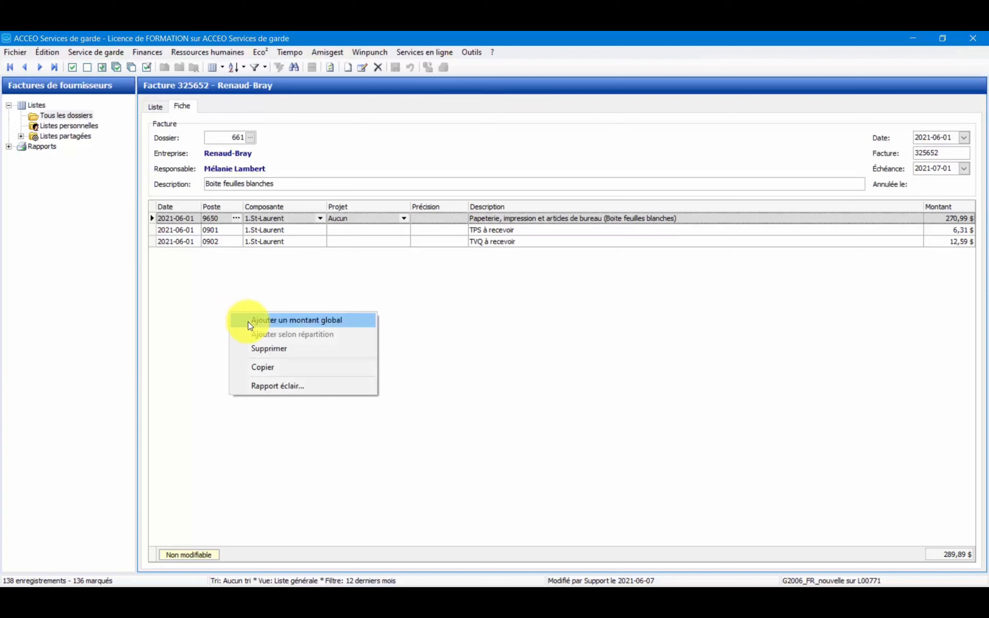
pyautogui.click(699, 298)
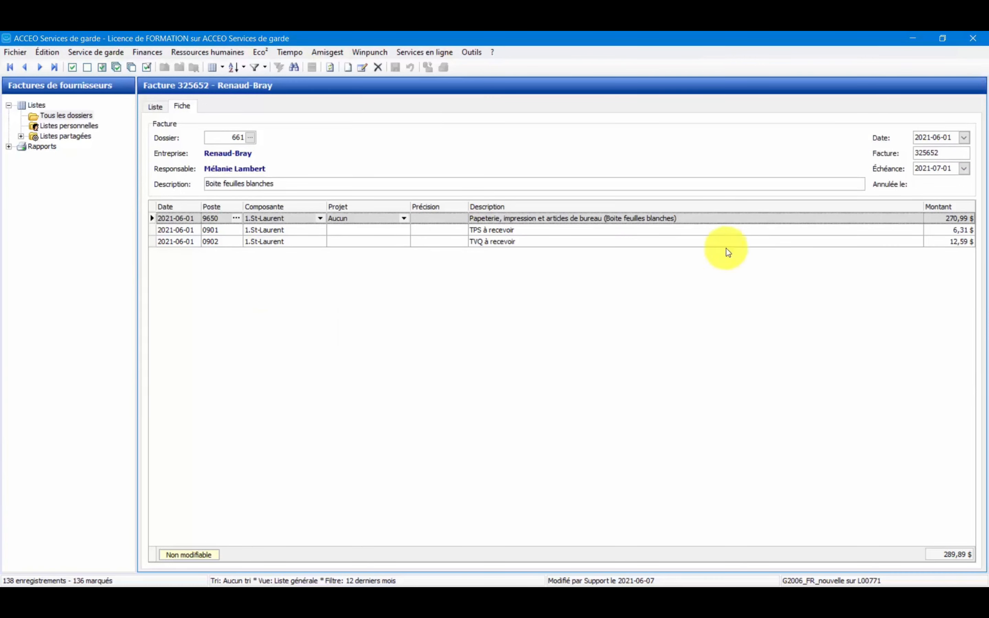
pyautogui.rightClick(222, 264)
pyautogui.click(242, 270)
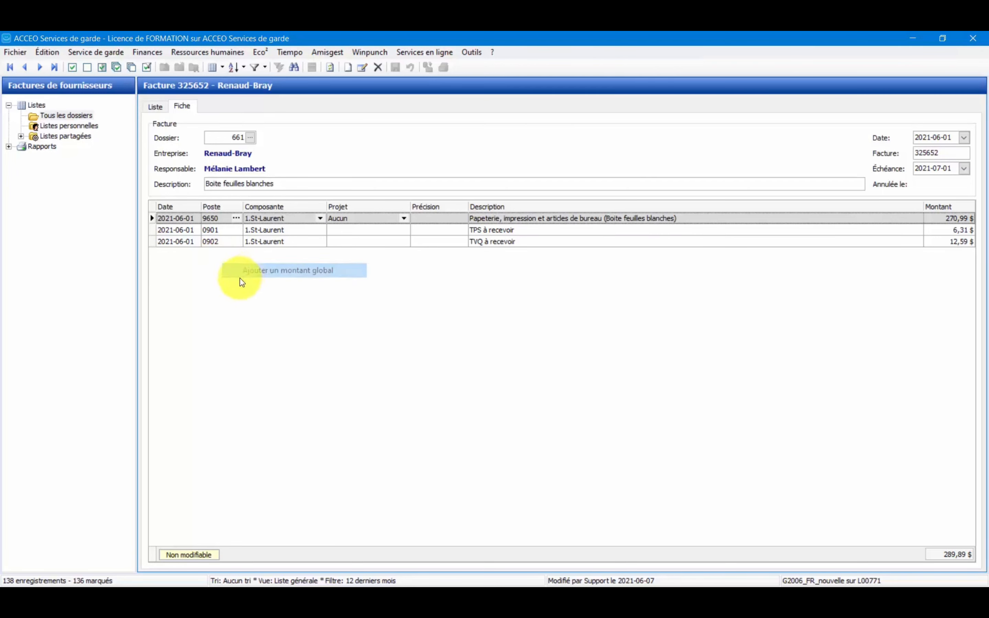
# Set the new line's account to 7500, Alimentation - Denrées.
pyautogui.click(235, 254)
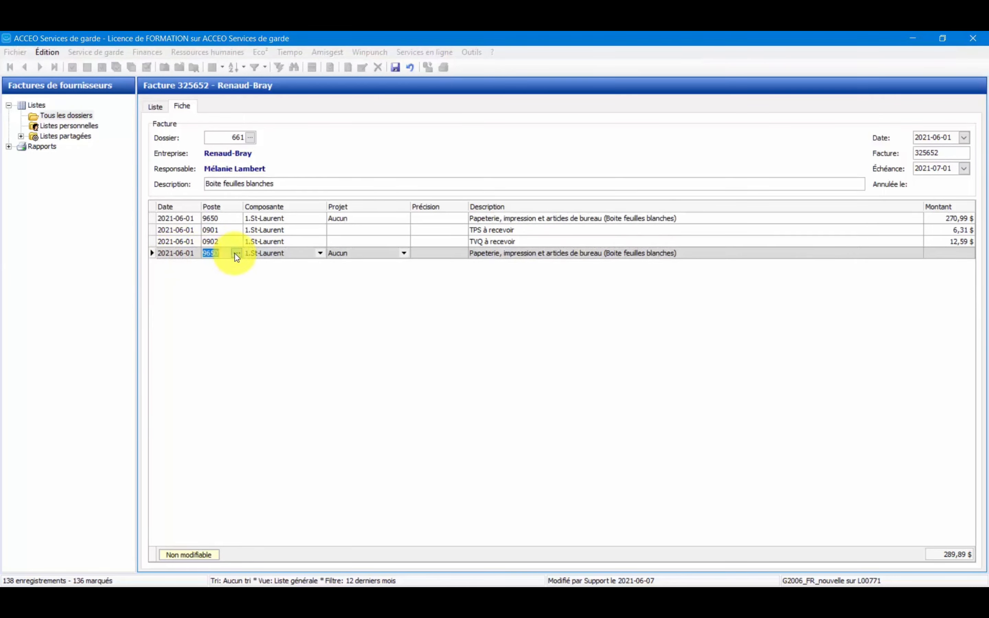
pyautogui.click(237, 254)
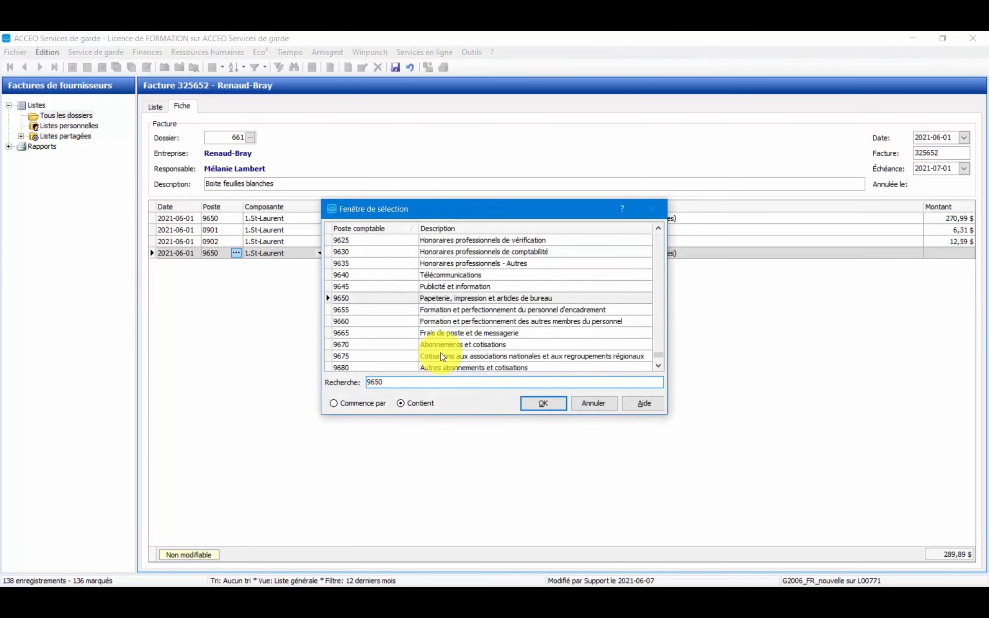
pyautogui.press('BackSpace')
pyautogui.press('BackSpace')
pyautogui.press('BackSpace')
pyautogui.press('BackSpace')
pyautogui.write('7500')
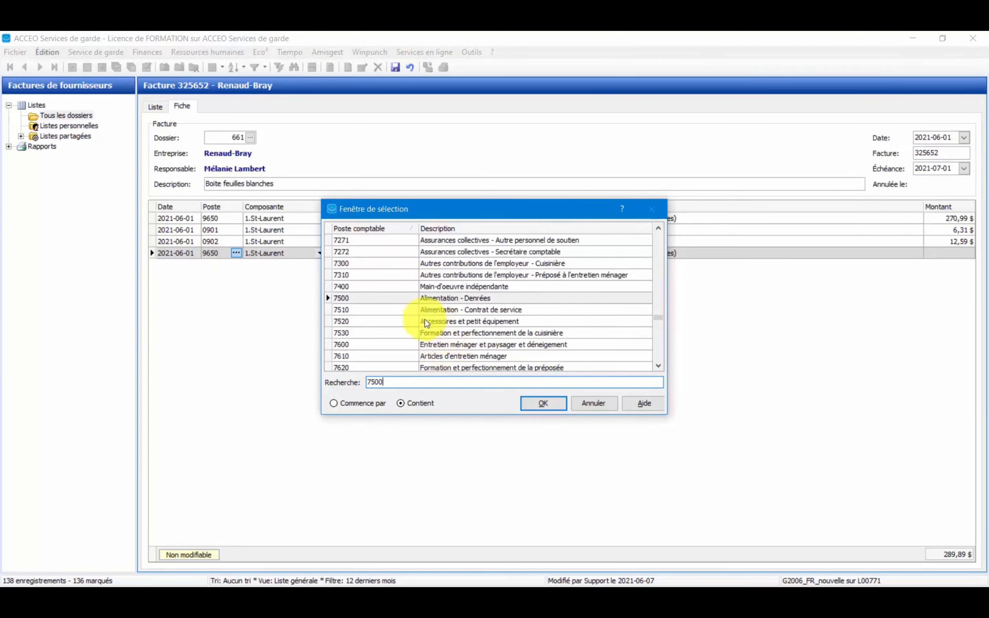
pyautogui.click(421, 302)
pyautogui.click(545, 404)
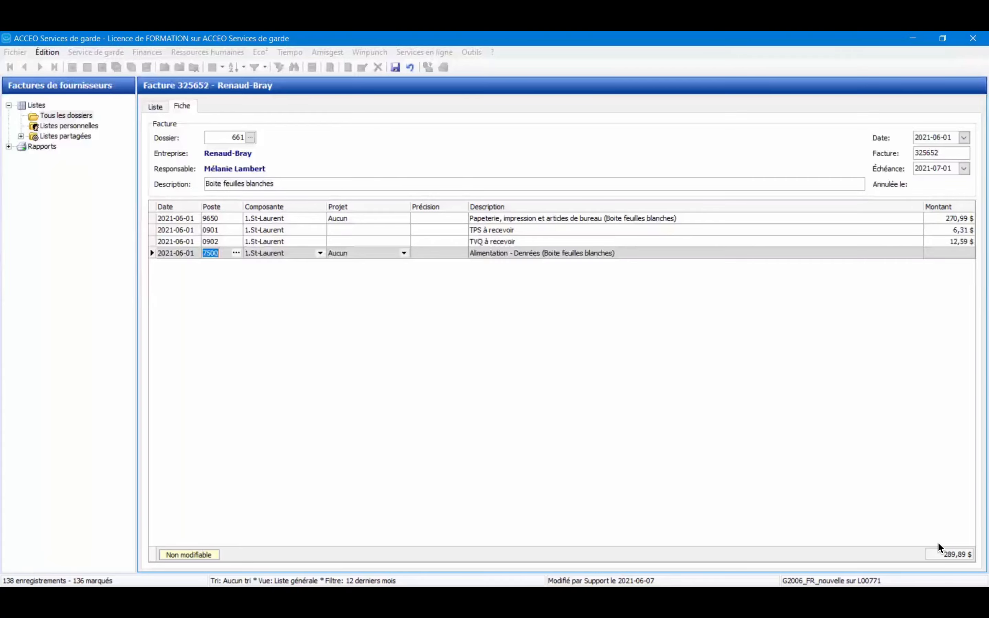
# Leave the full-screen lesson video and open the "Payer une facture" lesson in the course.
pyautogui.click(968, 602)
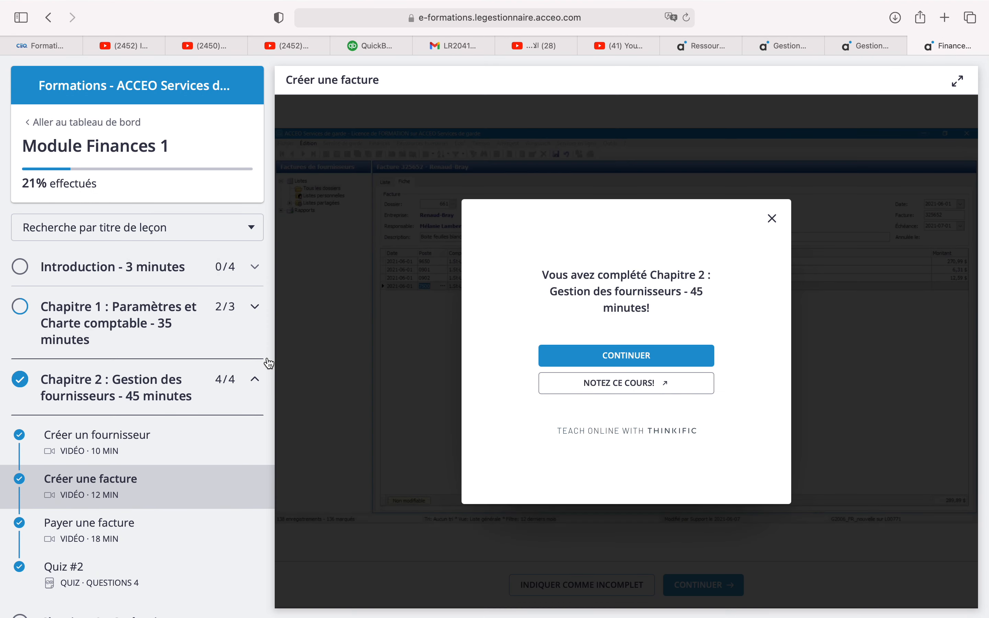
pyautogui.click(112, 528)
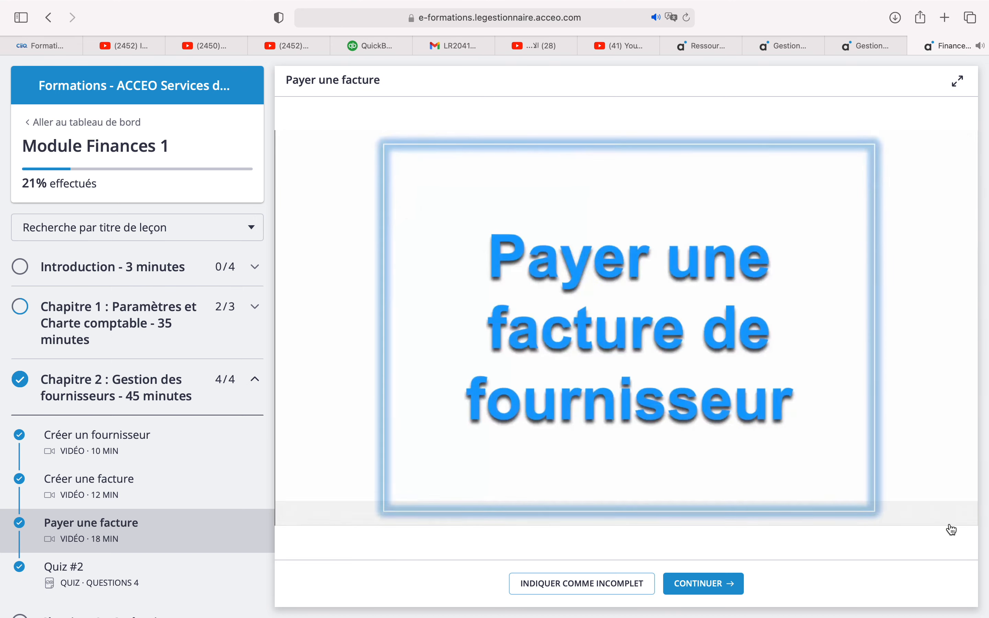
# Start the supplier payment assistant in the full-screen lesson and proceed to entering payment amounts for suppliers with a balance.
pyautogui.click(962, 513)
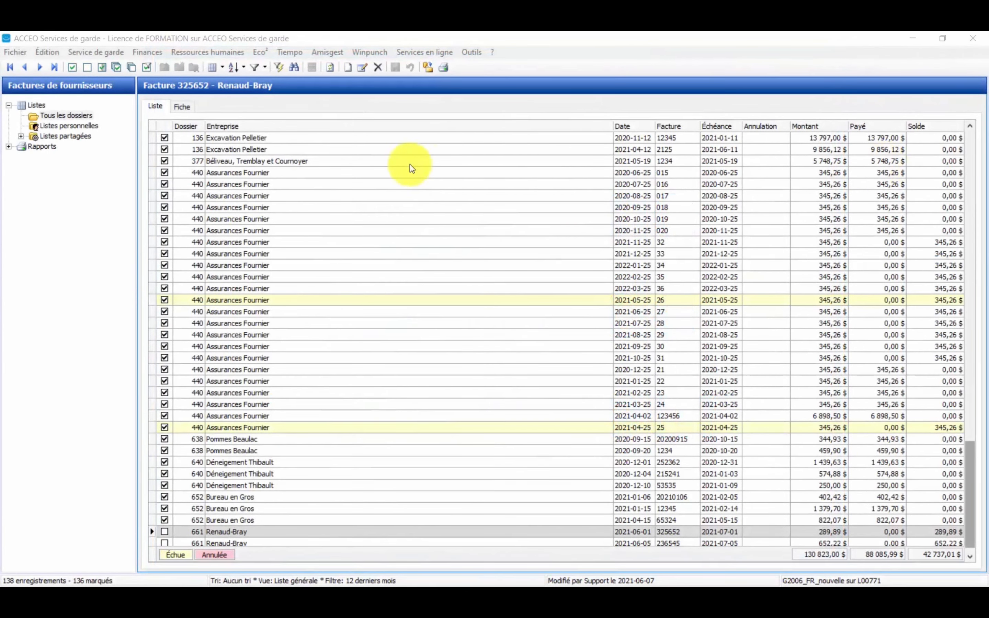
pyautogui.click(143, 52)
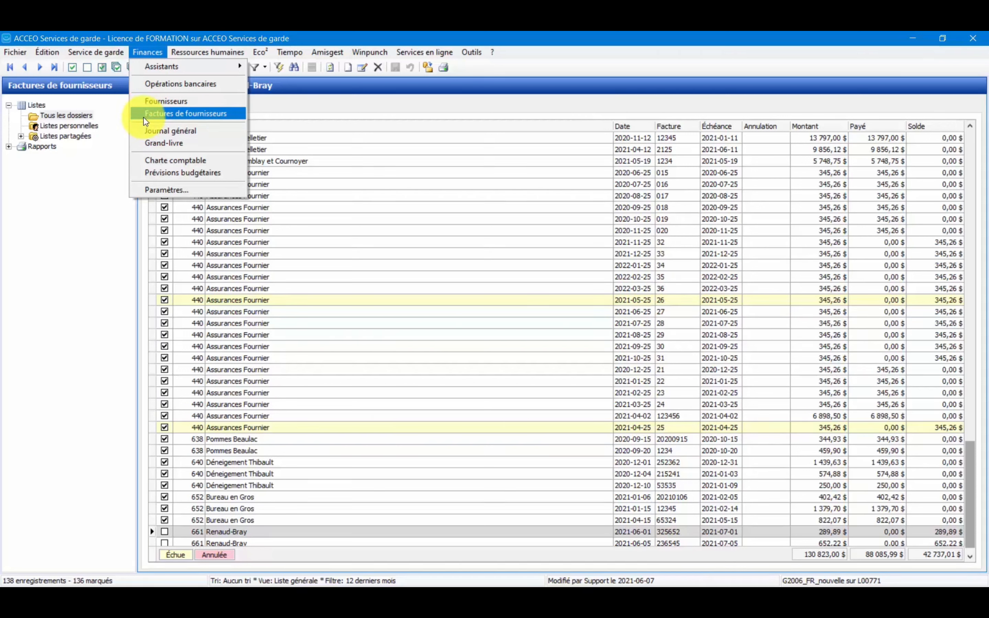
pyautogui.moveTo(164, 67)
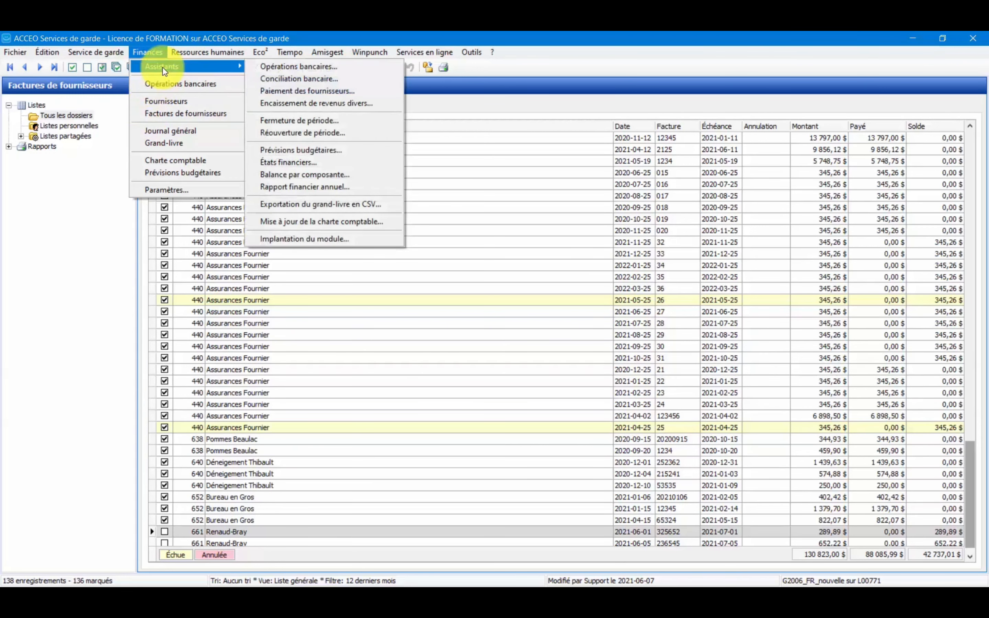
pyautogui.click(363, 92)
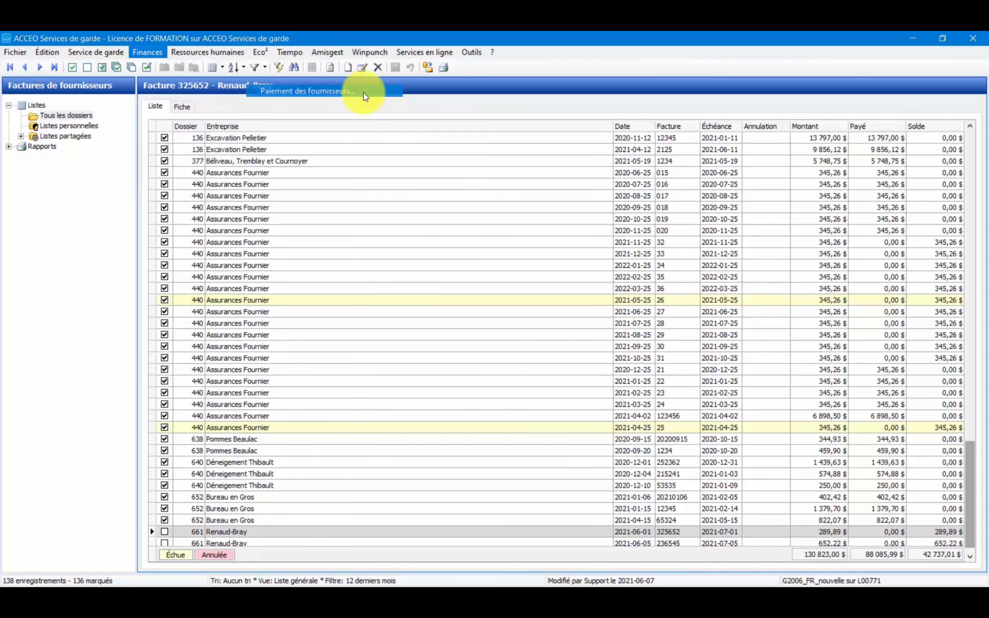
pyautogui.moveTo(367, 116); pyautogui.dragTo(368, 99)
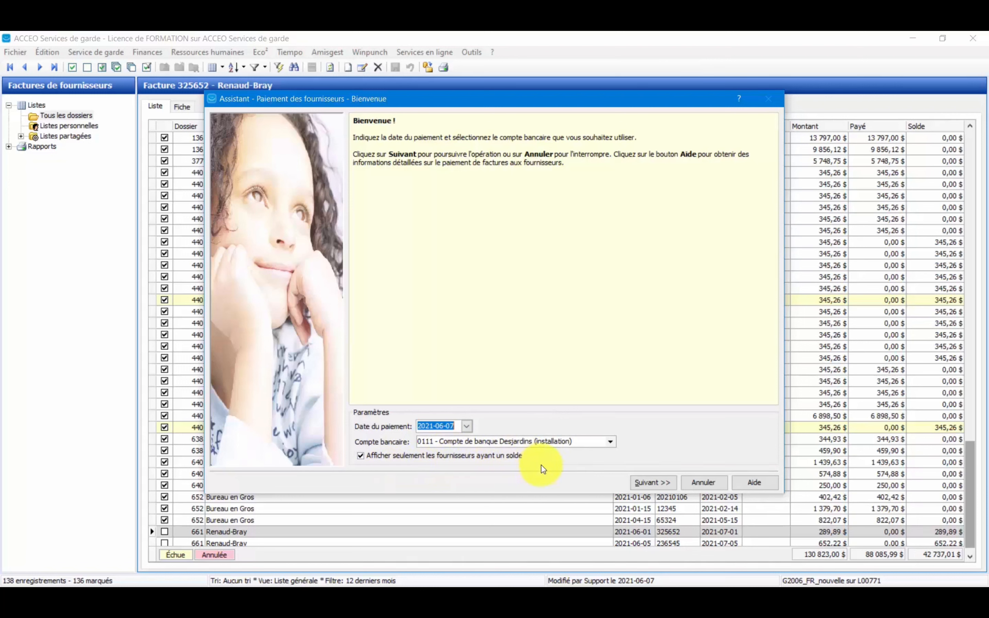
pyautogui.click(641, 485)
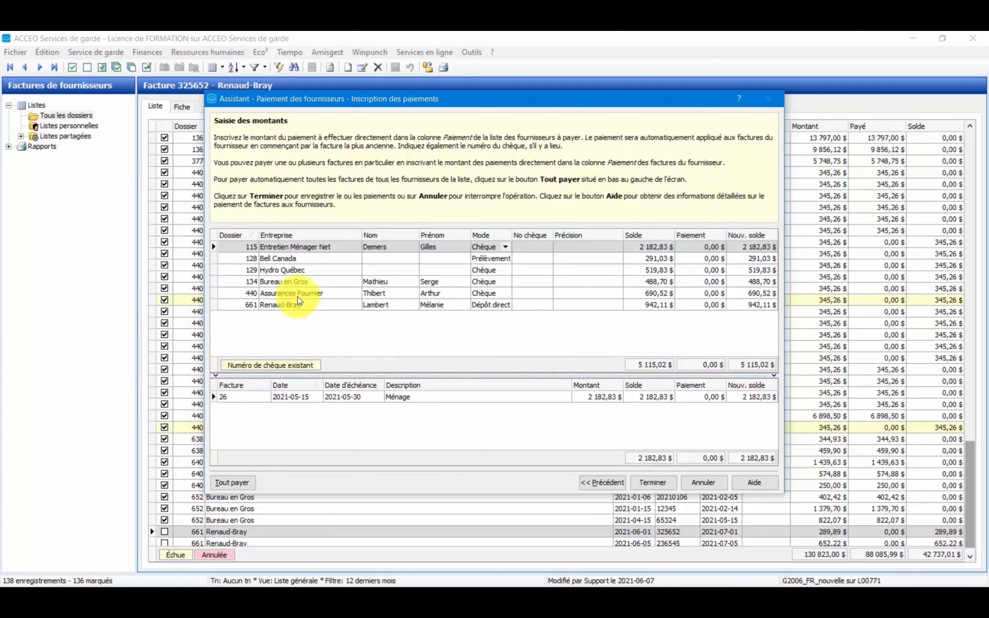
# Examine Entretien Ménager Net's unpaid invoice 26, including its date, due date and description.
pyautogui.click(213, 247)
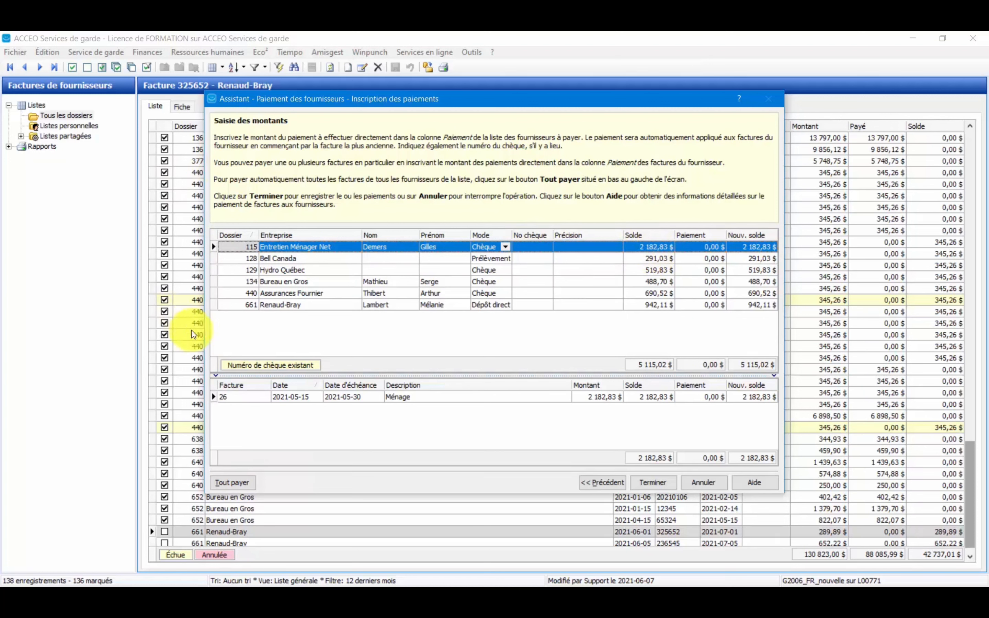
pyautogui.click(245, 398)
pyautogui.press('Tab')
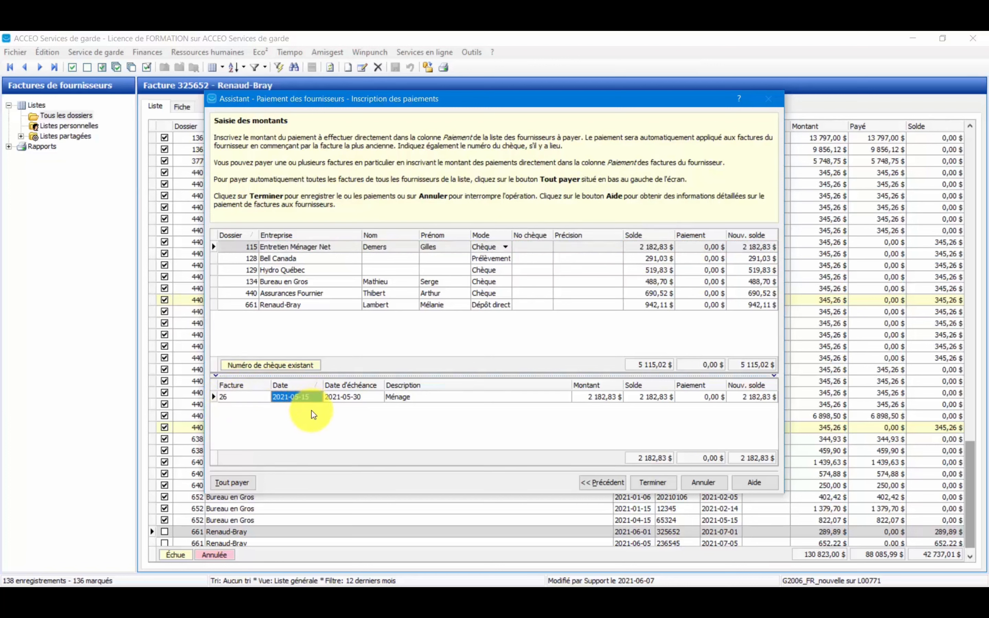
pyautogui.click(338, 398)
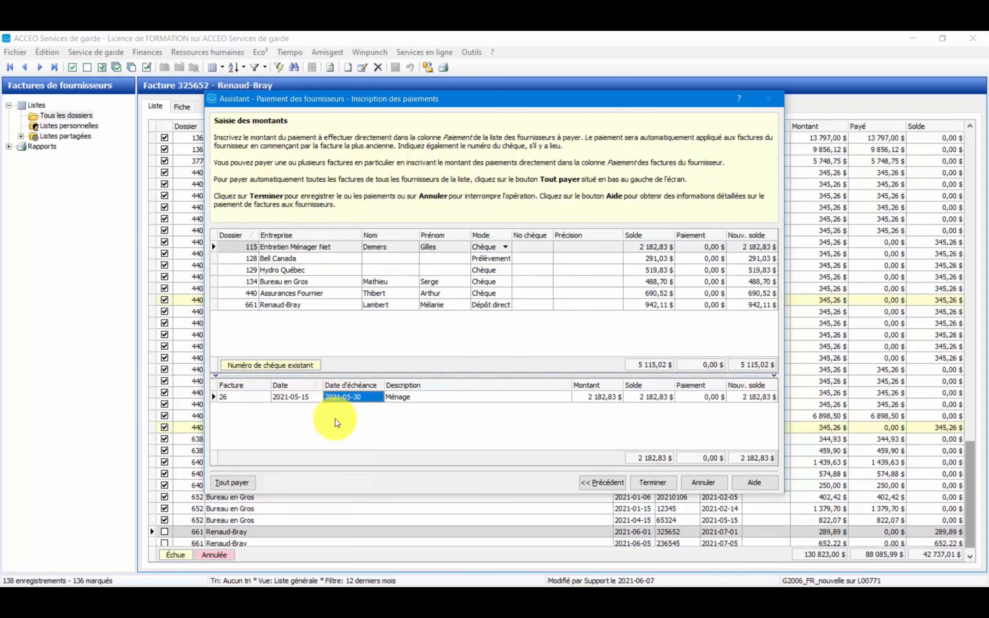
pyautogui.click(398, 398)
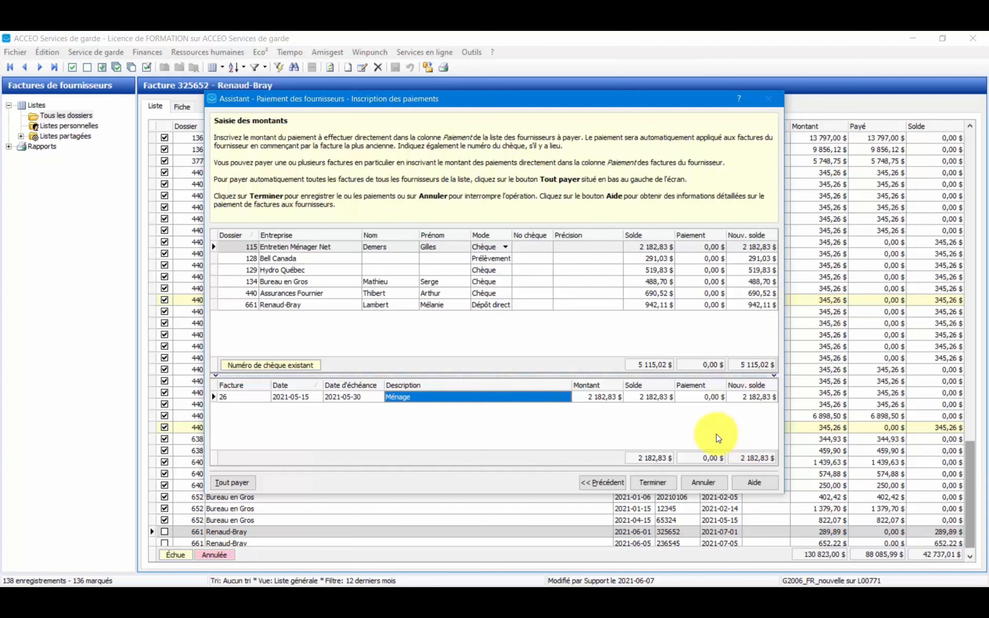
# Examine Renaud-Bray's two unpaid invoices, total balance and payment mode, comparing its balance with that of Assurances Fournier.
pyautogui.click(280, 307)
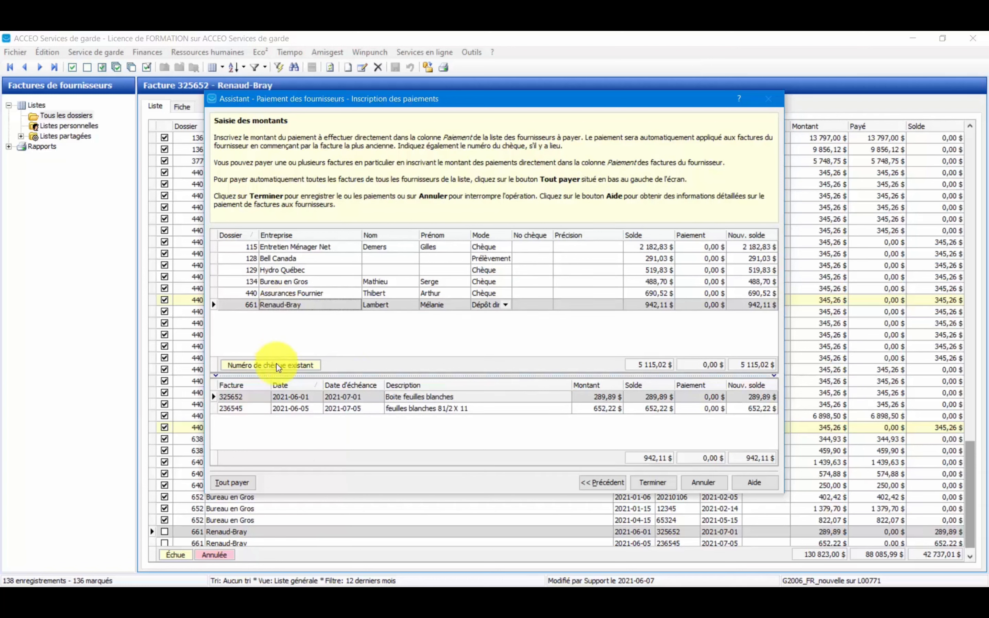
pyautogui.click(309, 397)
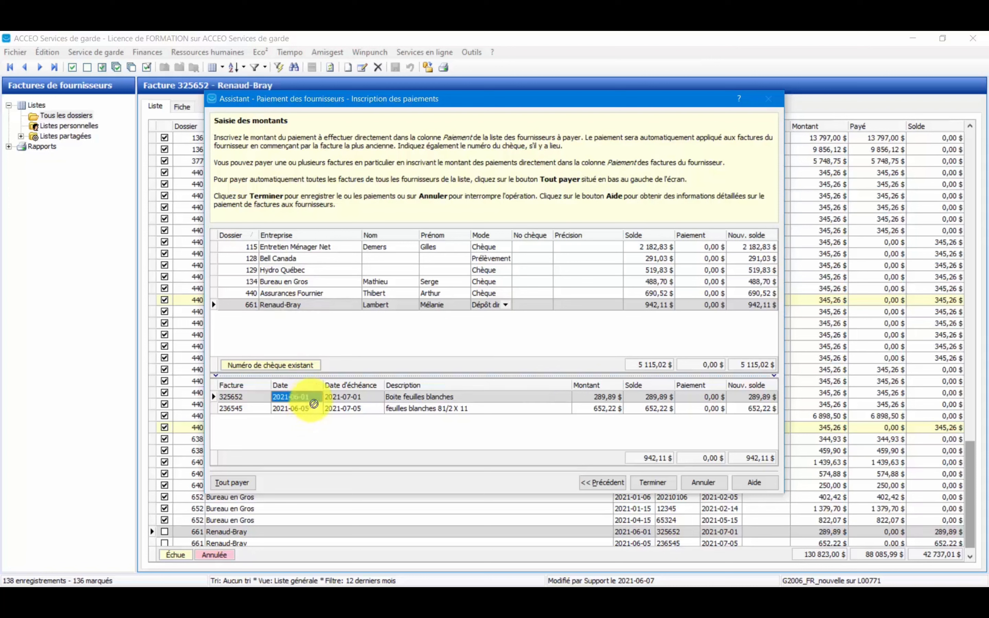
pyautogui.click(648, 397)
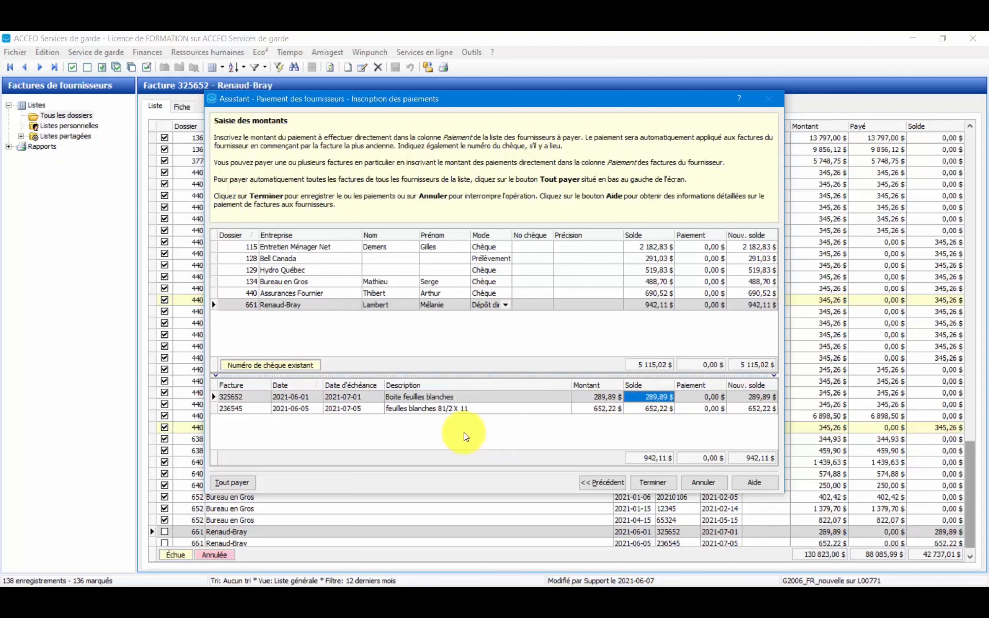
pyautogui.click(292, 409)
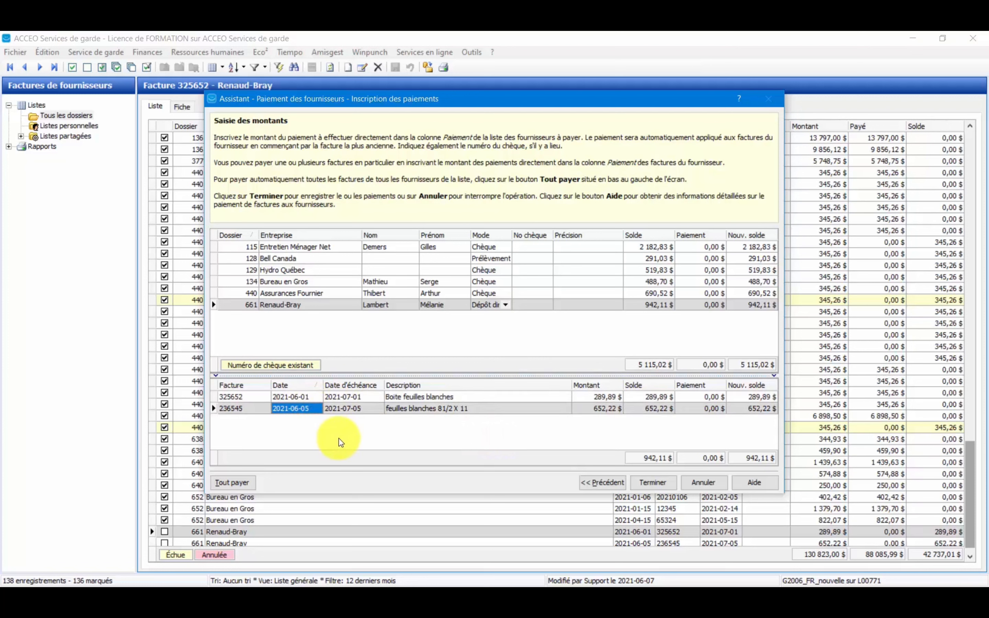
pyautogui.click(653, 408)
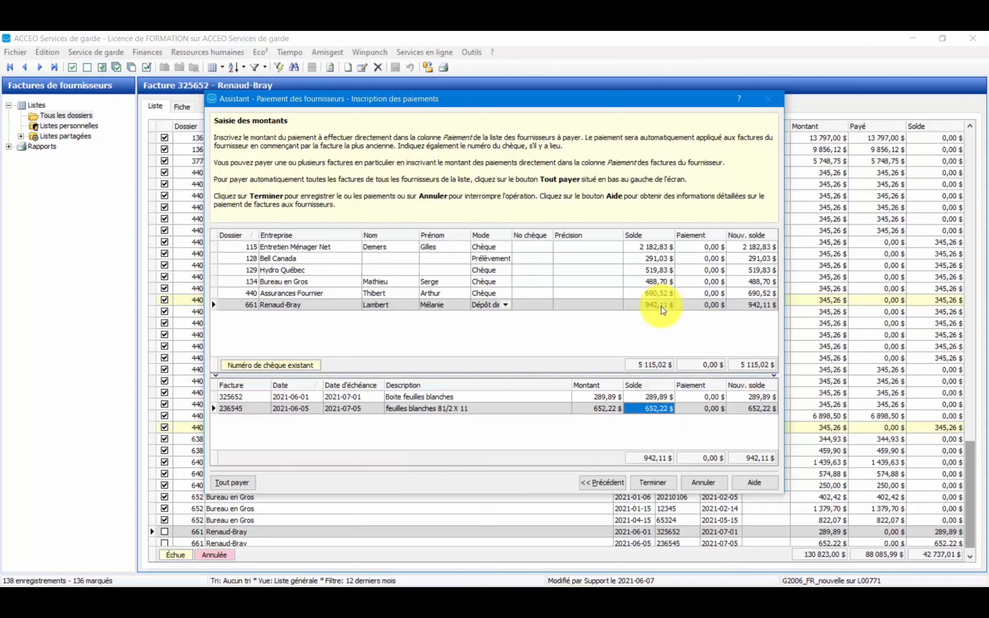
pyautogui.click(296, 307)
pyautogui.click(657, 293)
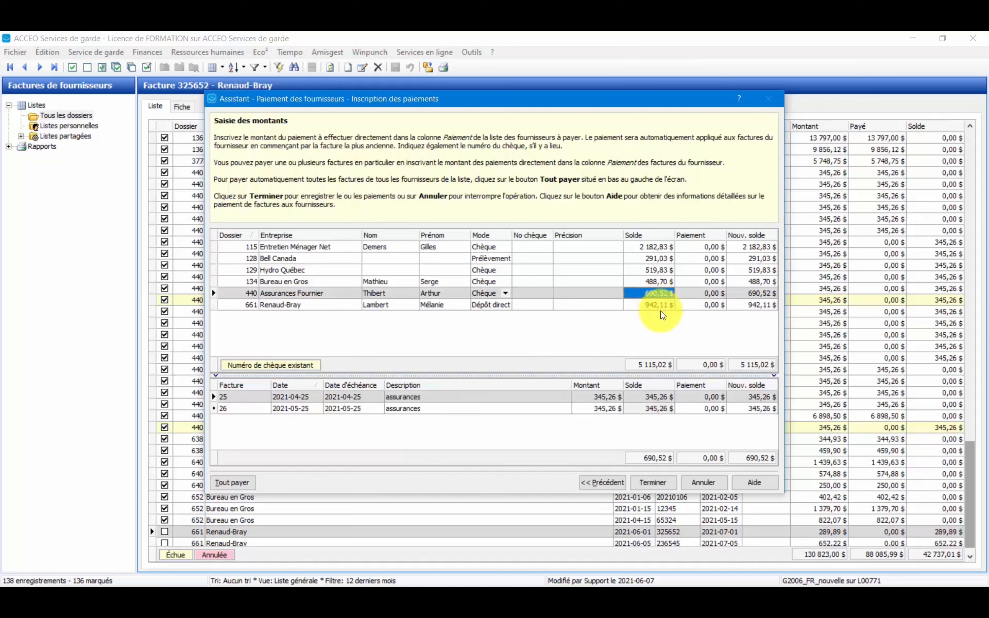
pyautogui.click(662, 306)
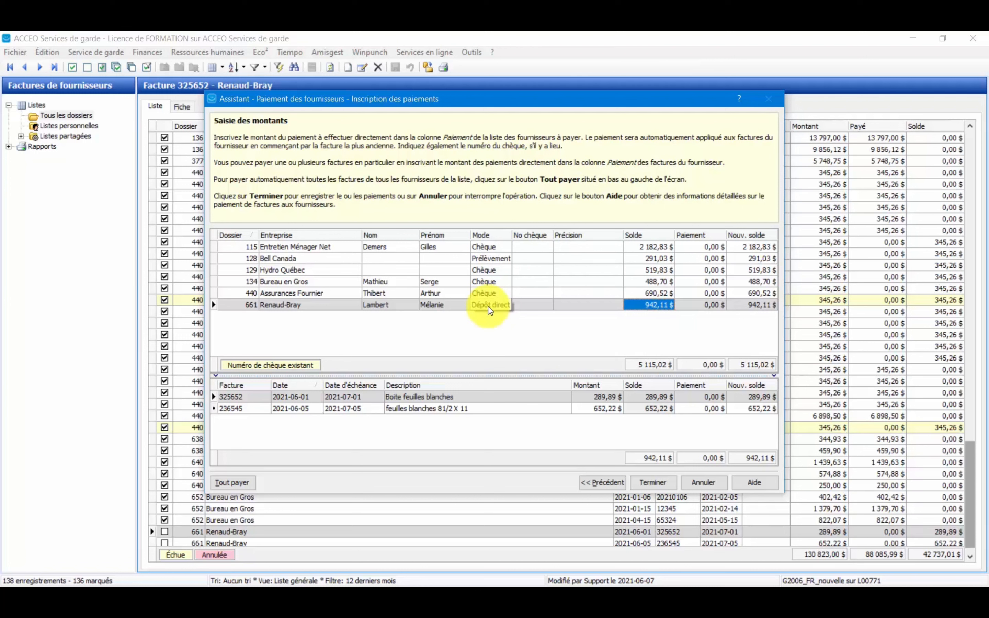
pyautogui.click(490, 310)
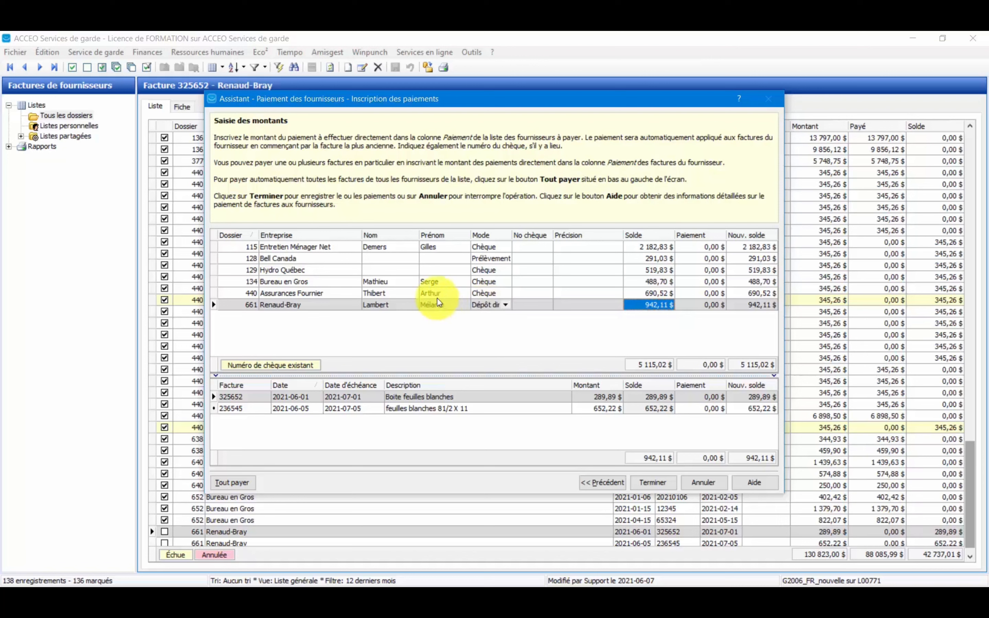
# Enter a payment of 2182,83 for Entretien Ménager Net.
pyautogui.click(316, 247)
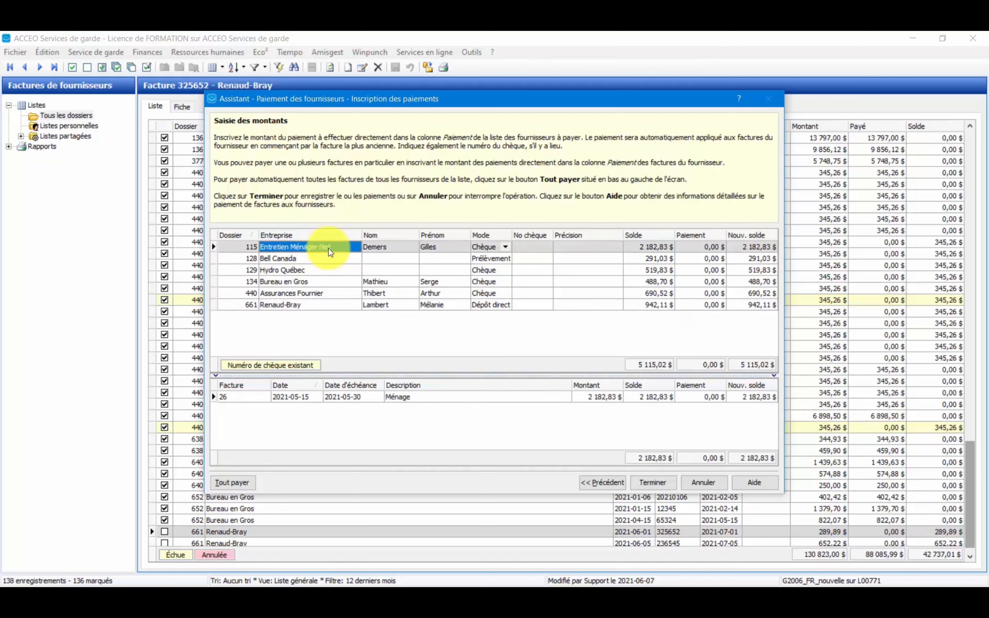
pyautogui.click(701, 252)
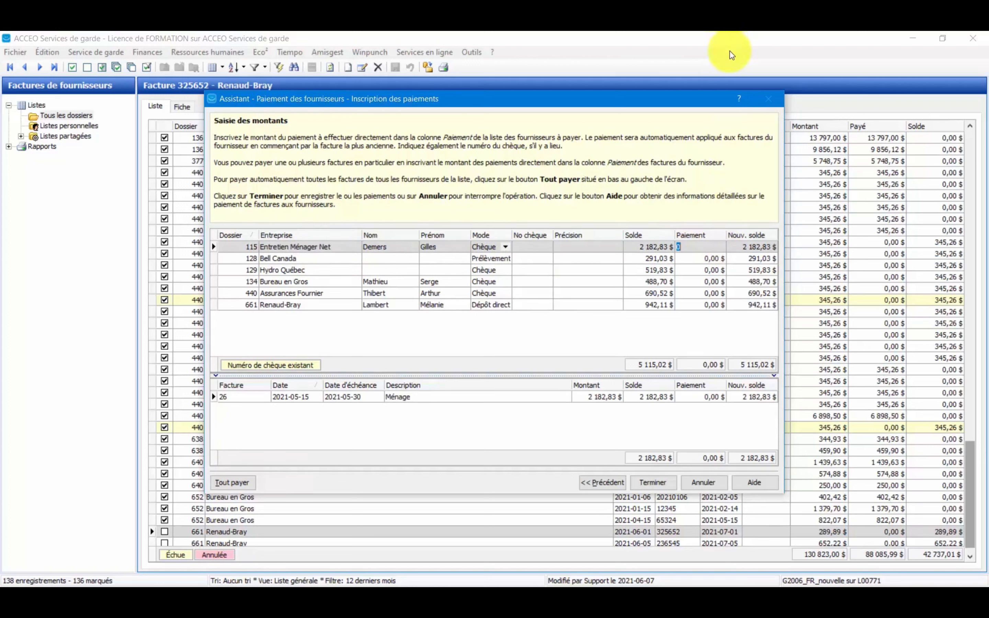
pyautogui.write('2182,83')
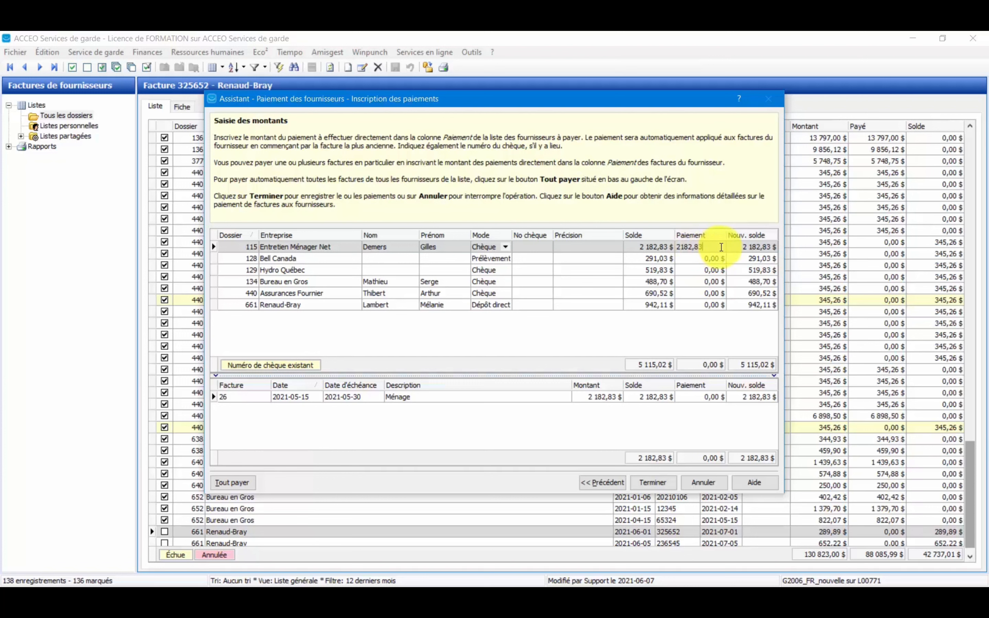
# Enter a payment of 519,83 for Hydro Québec and commit it.
pyautogui.click(314, 270)
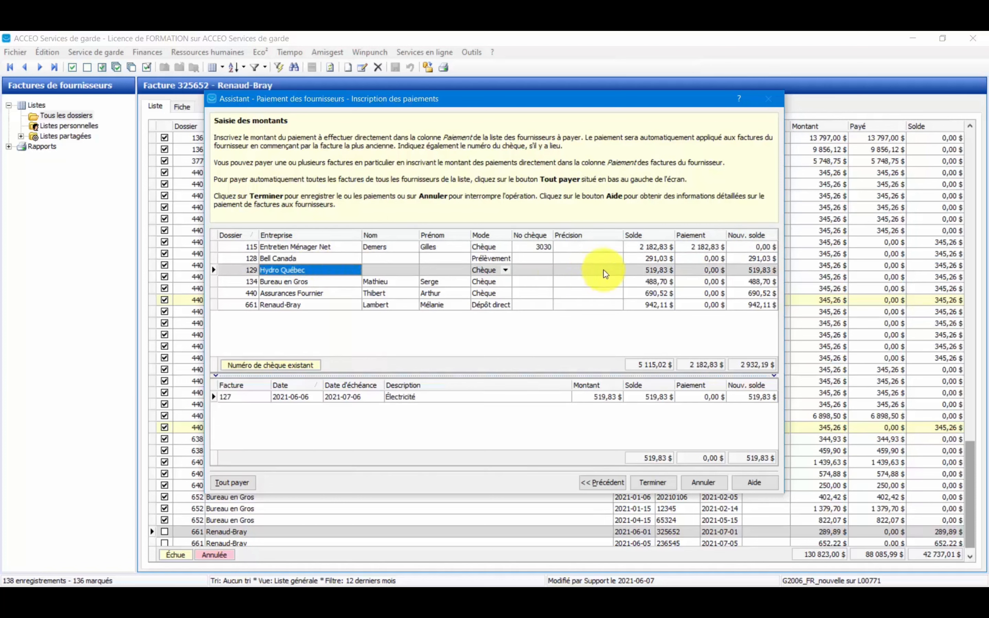
pyautogui.click(700, 270)
pyautogui.write('519,8')
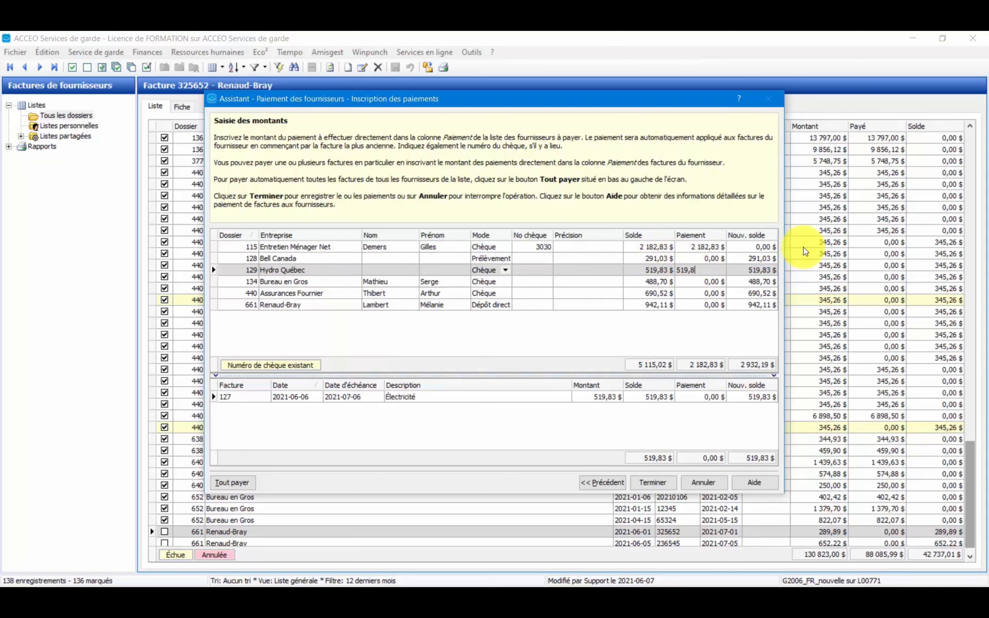
pyautogui.write('3')
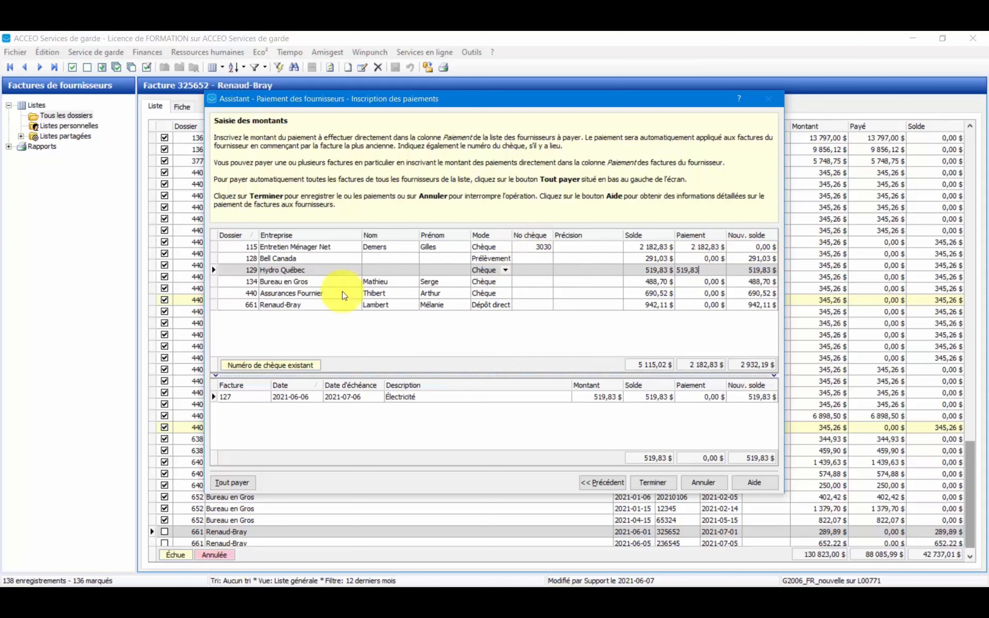
pyautogui.click(223, 282)
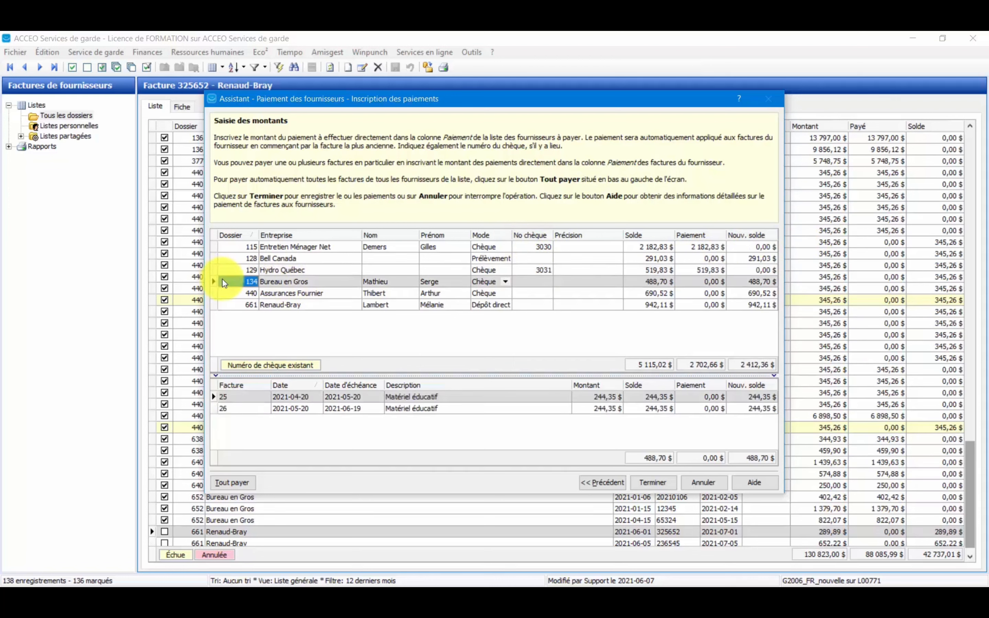
# Check the cheque number of the Entretien Ménager Net payment and enter cheque number 3031 for Hydro Québec.
pyautogui.click(535, 248)
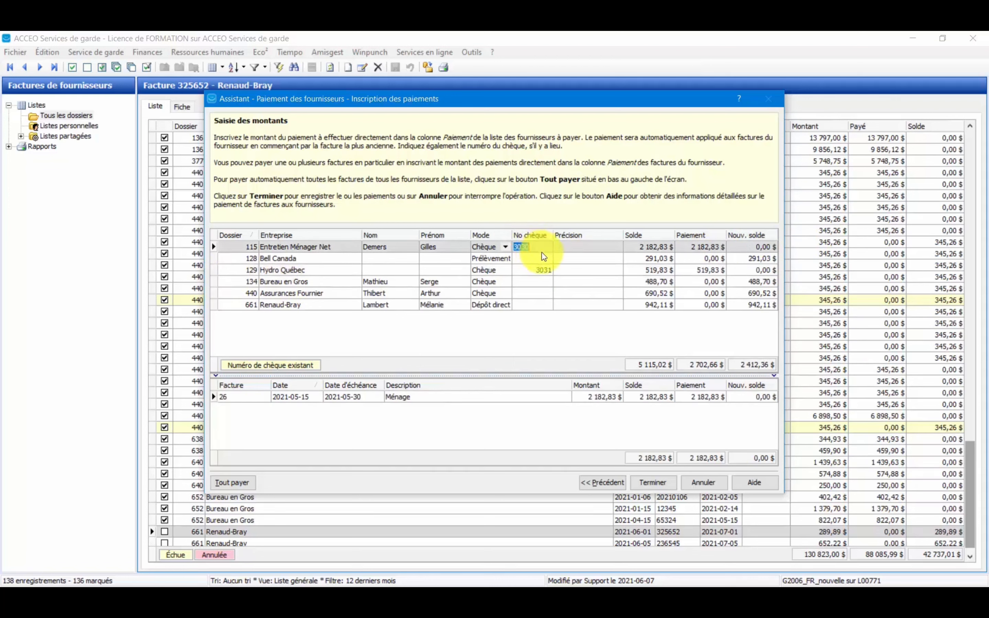
pyautogui.click(542, 271)
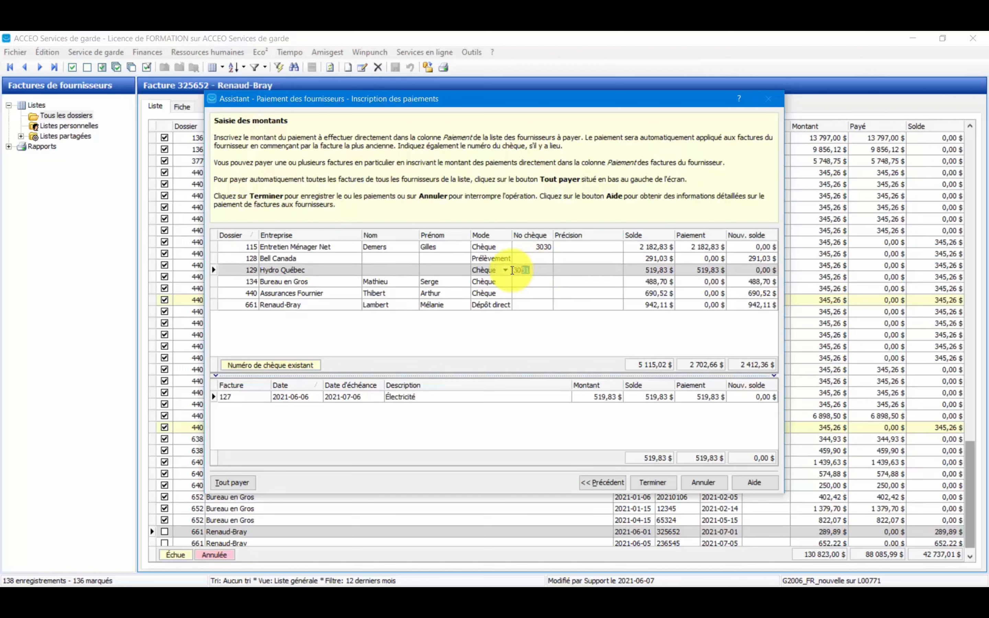
pyautogui.write('3031')
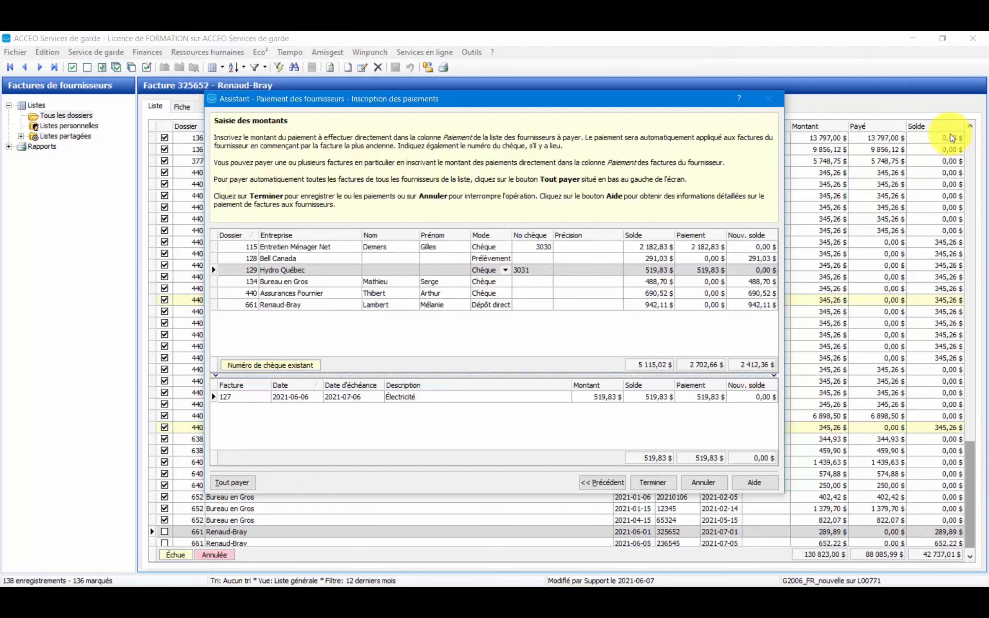
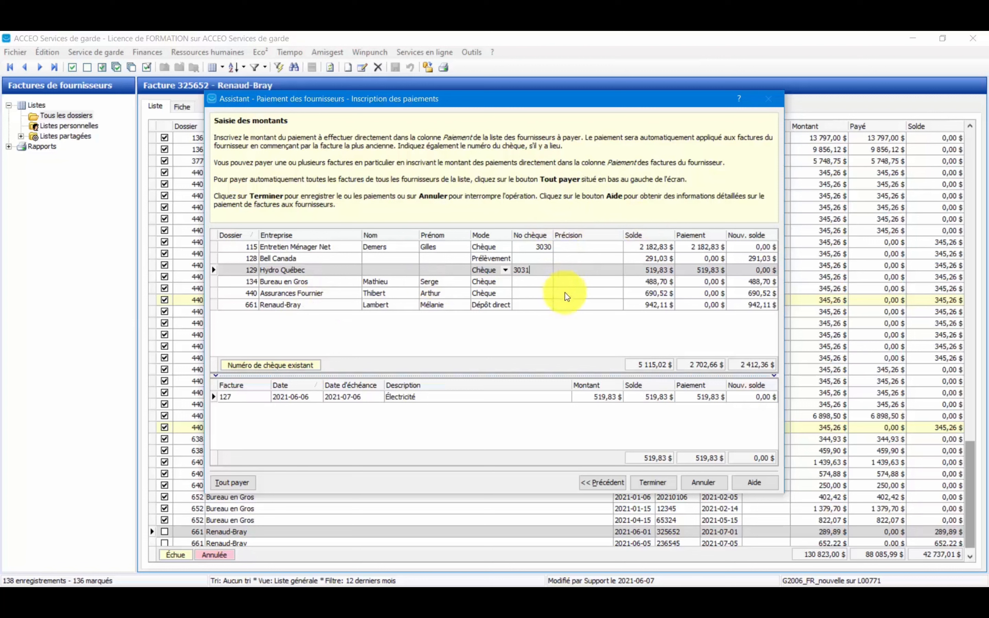
# Enter a payment of 300 for Renaud-Bray and check how it is distributed over its two invoices.
pyautogui.click(567, 272)
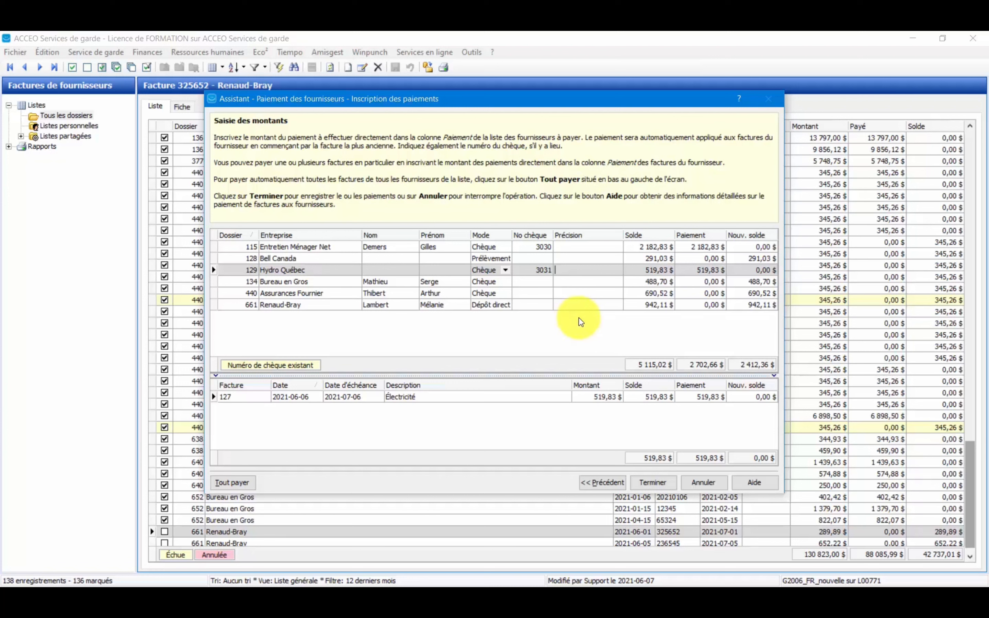
pyautogui.click(315, 305)
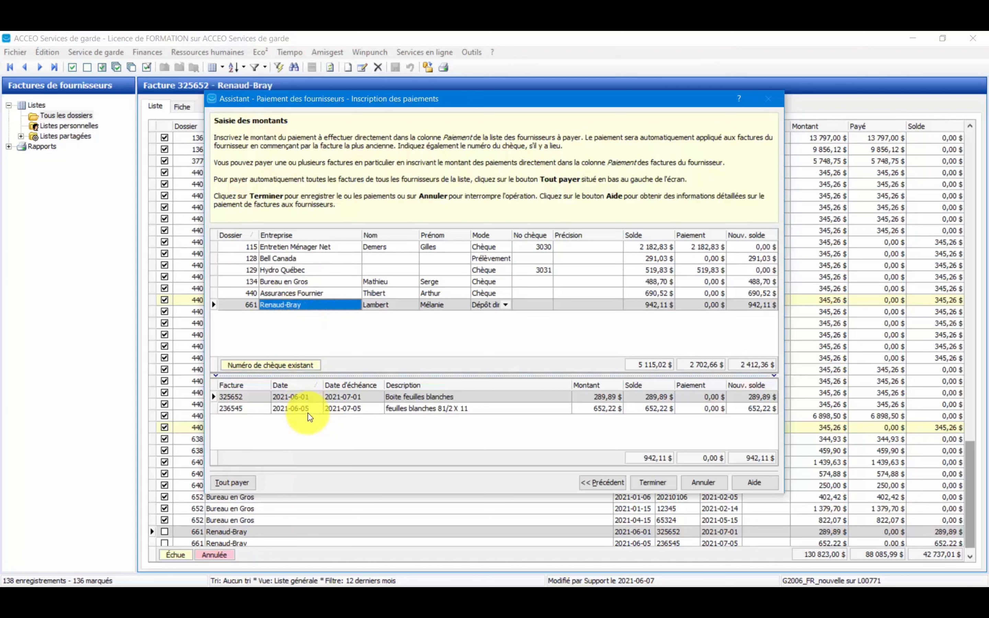
pyautogui.click(714, 307)
pyautogui.write('300')
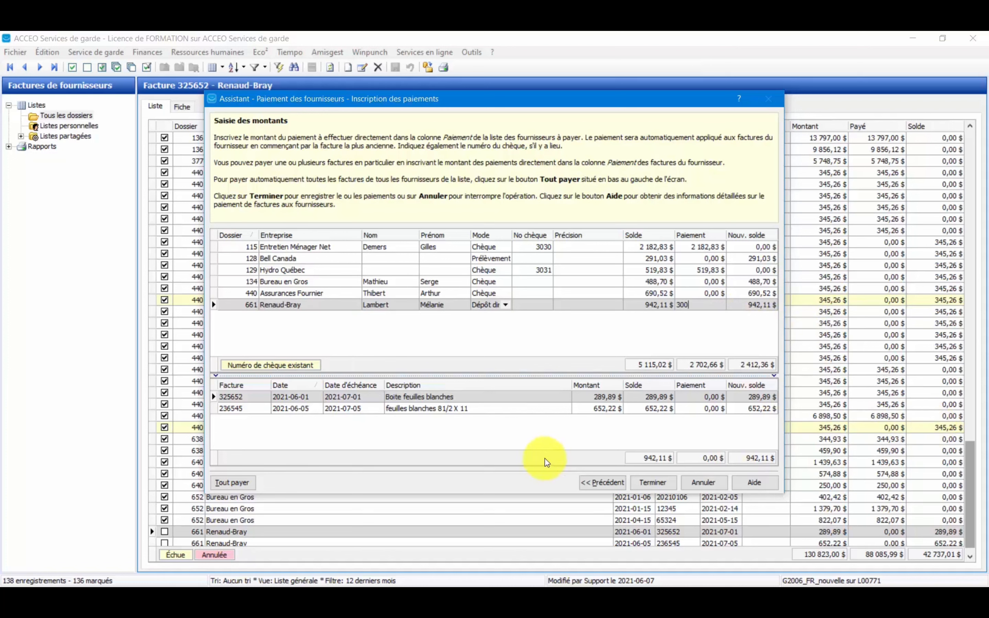
pyautogui.click(550, 444)
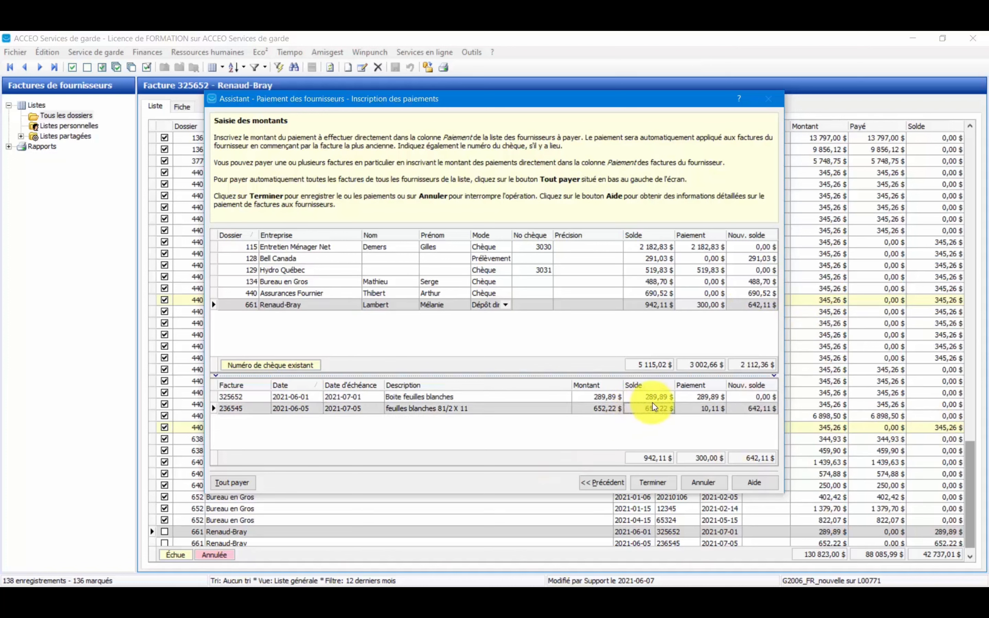
pyautogui.click(700, 397)
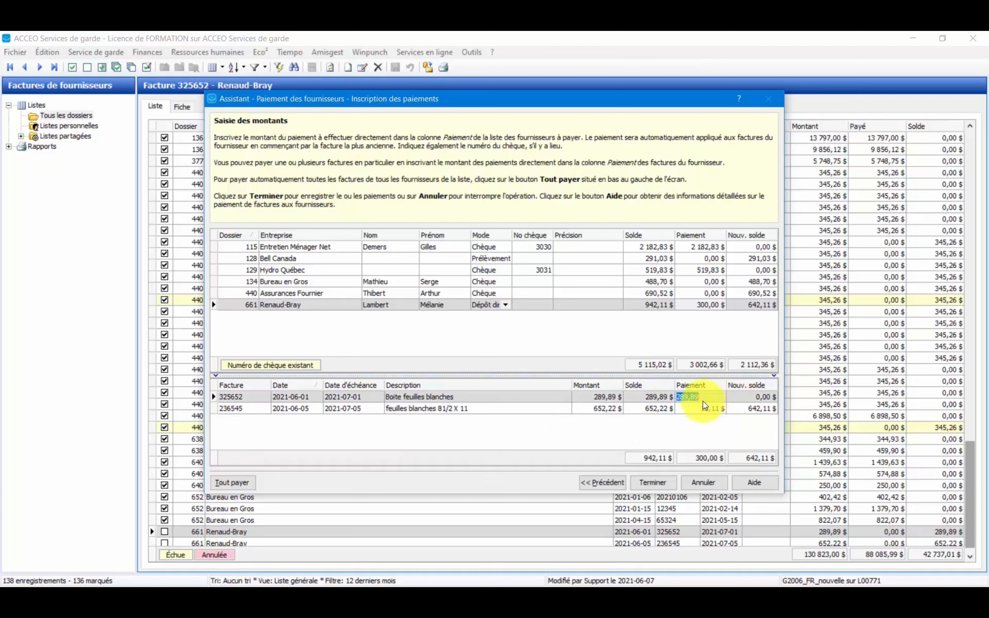
pyautogui.click(702, 409)
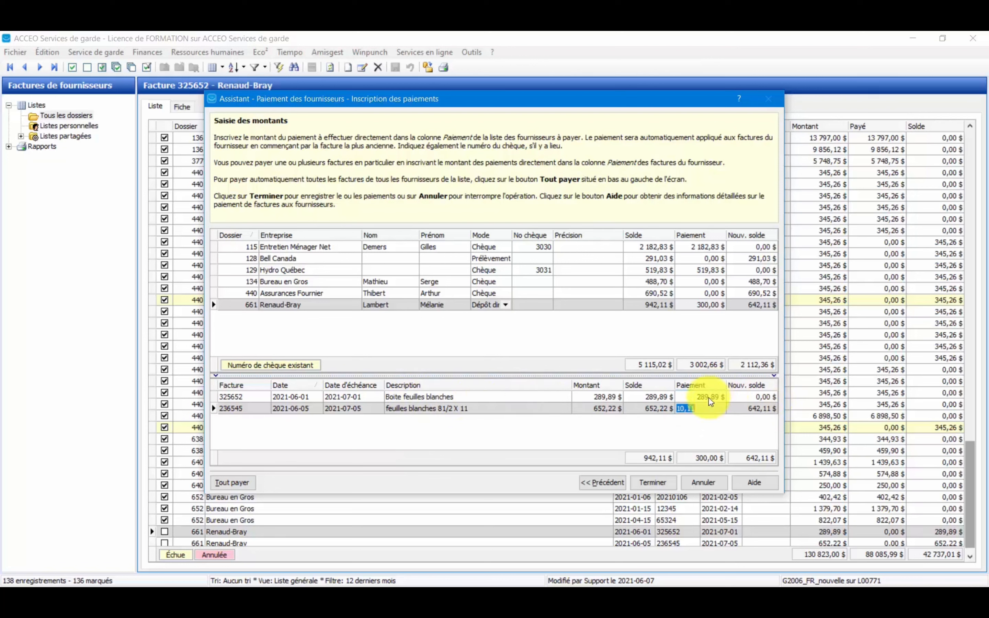
# Reset the total Renaud-Bray payment to 0.
pyautogui.click(710, 310)
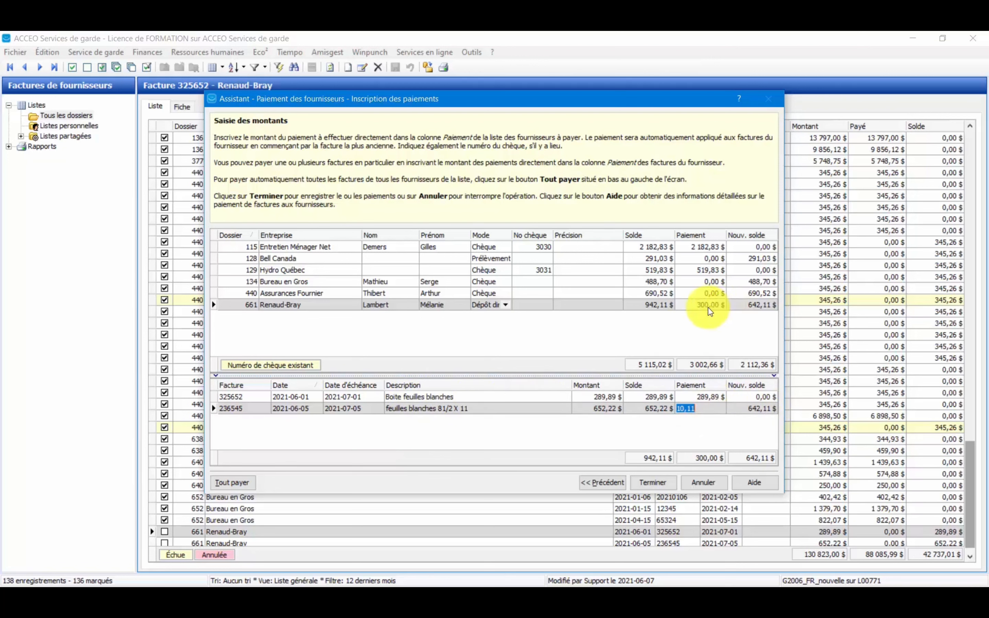
pyautogui.write('0')
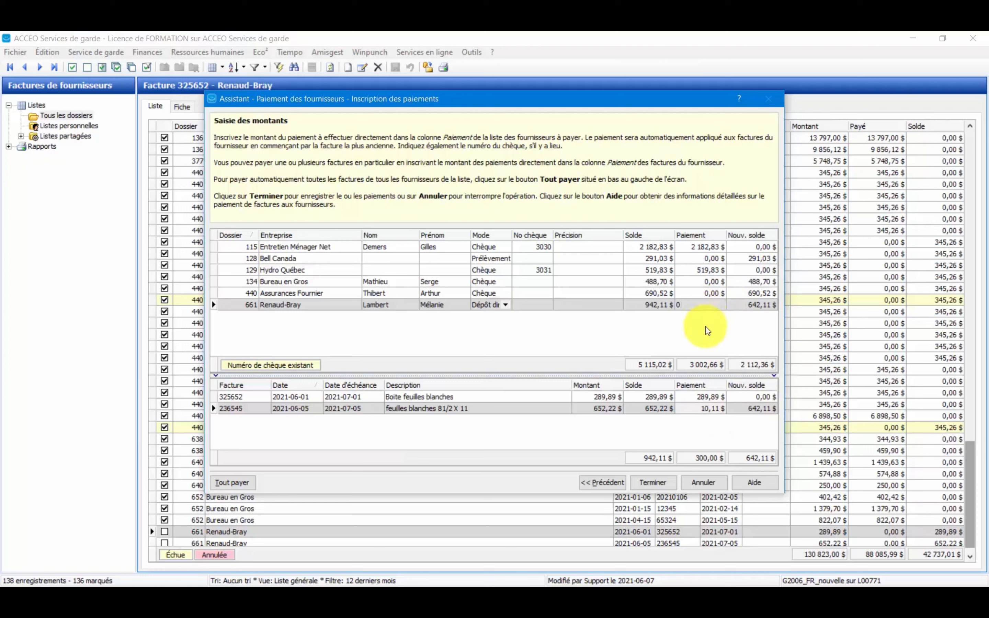
pyautogui.press('Return')
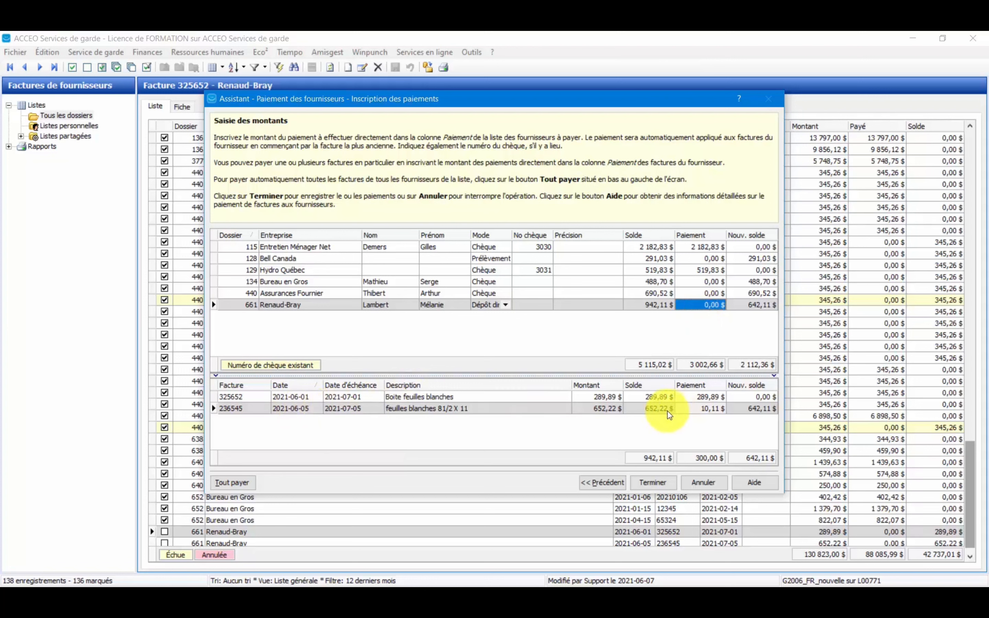
pyautogui.click(700, 305)
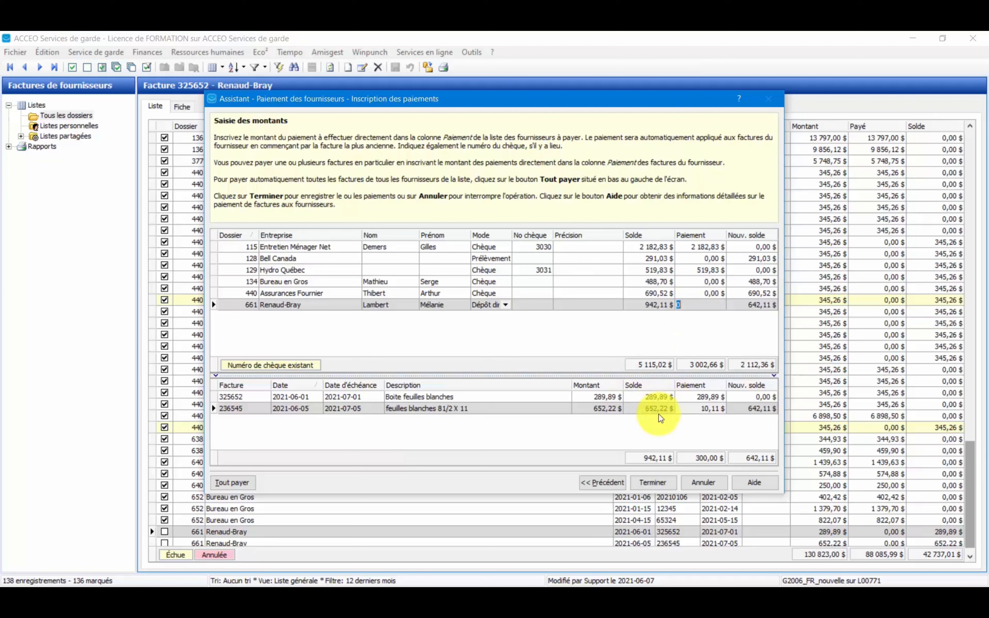
# Enter a payment of 652,22 directly on Renaud-Bray invoice 236545 and commit it.
pyautogui.click(711, 407)
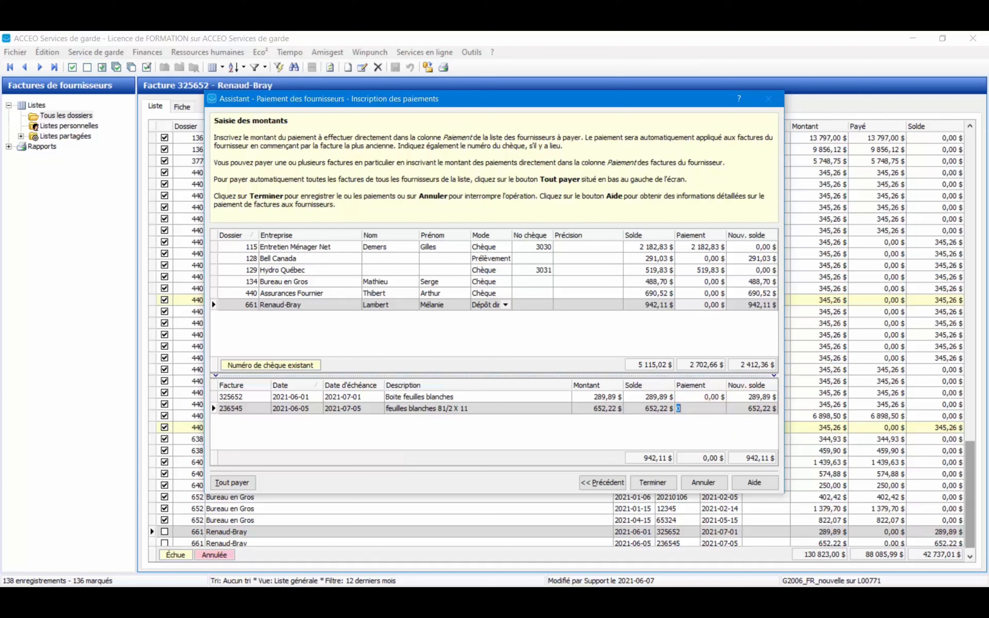
pyautogui.write('652,22')
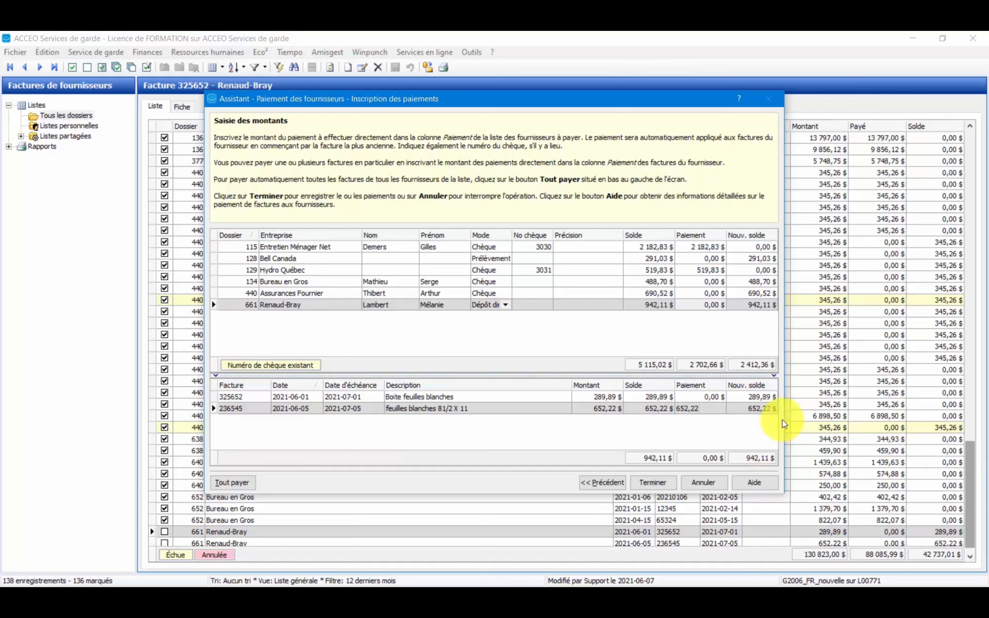
pyautogui.click(706, 416)
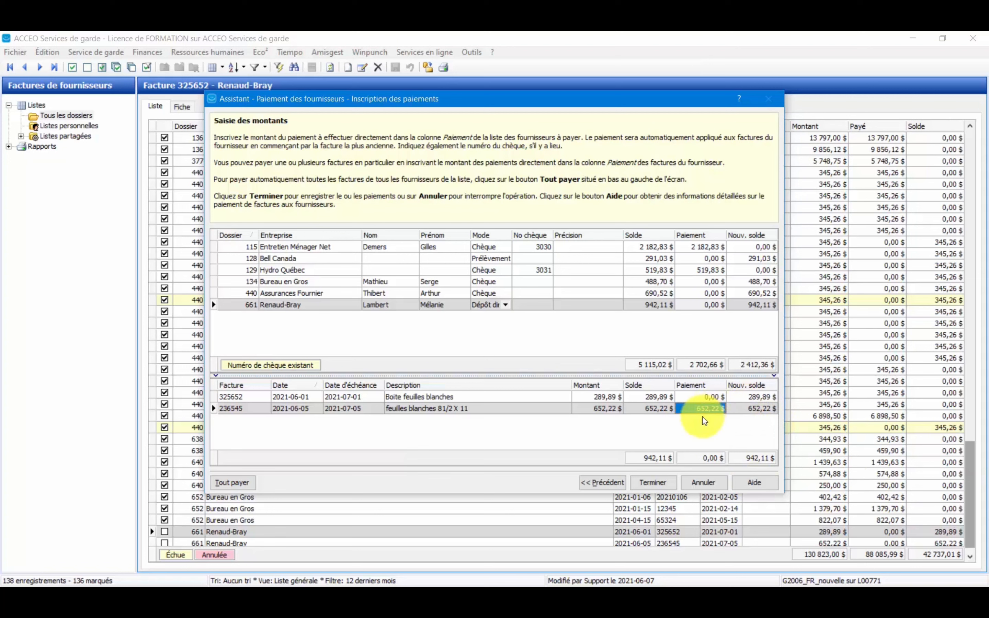
pyautogui.click(693, 328)
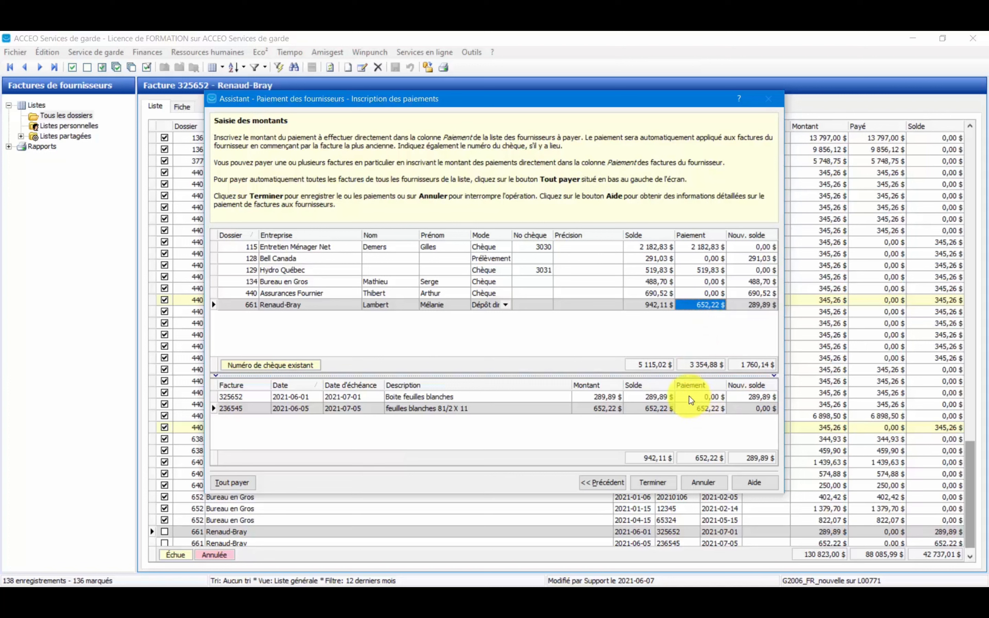
# Clear the Renaud-Bray payment by setting it to 0, and finish recording the supplier payments.
pyautogui.click(710, 308)
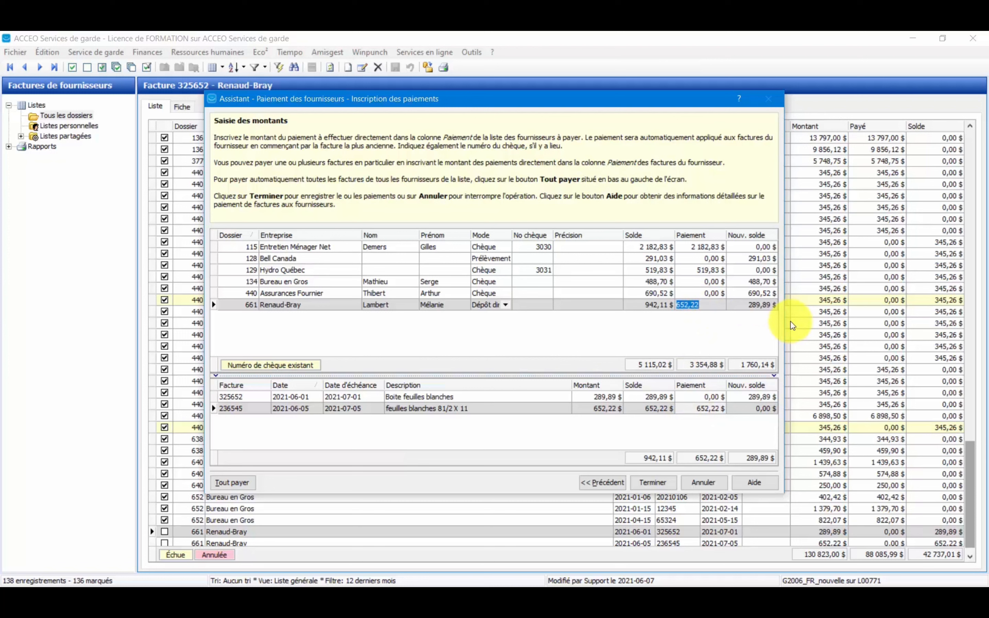
pyautogui.write('0')
pyautogui.press('Return')
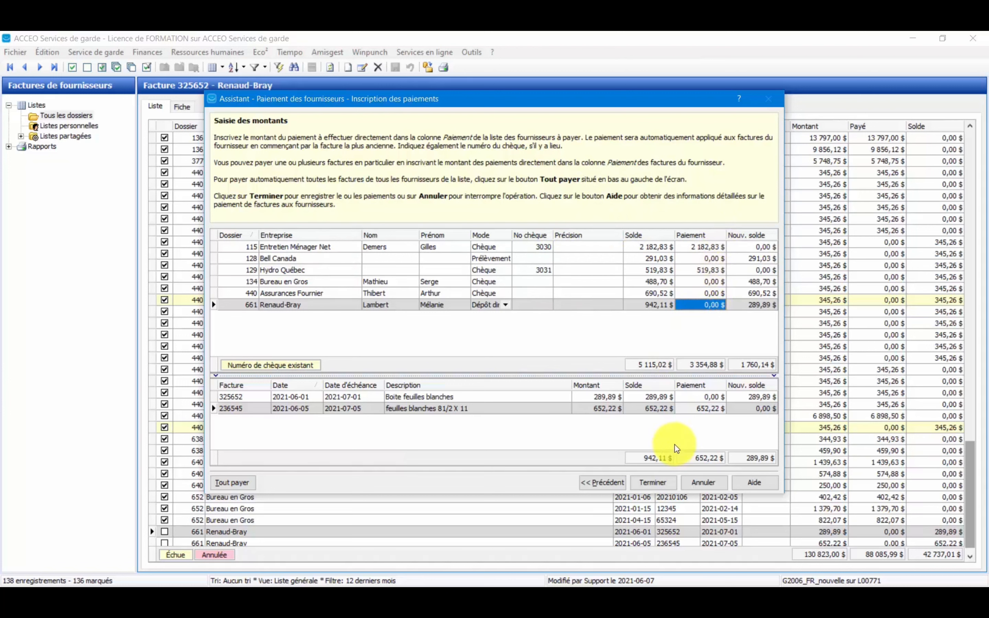
pyautogui.click(651, 483)
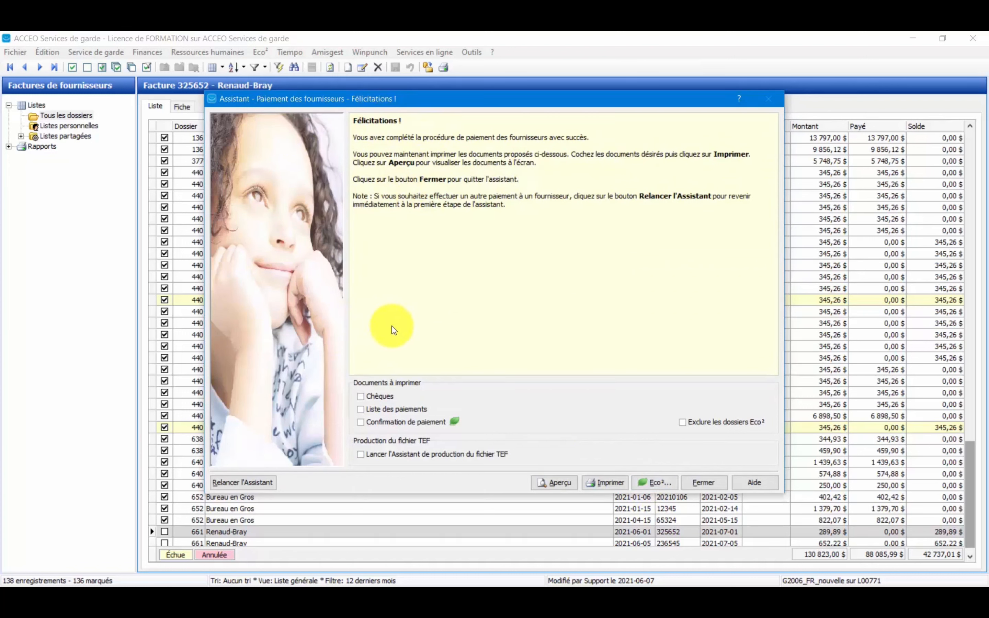
# Preview the cheques for the recorded payments, review both pages and close the preview.
pyautogui.click(379, 397)
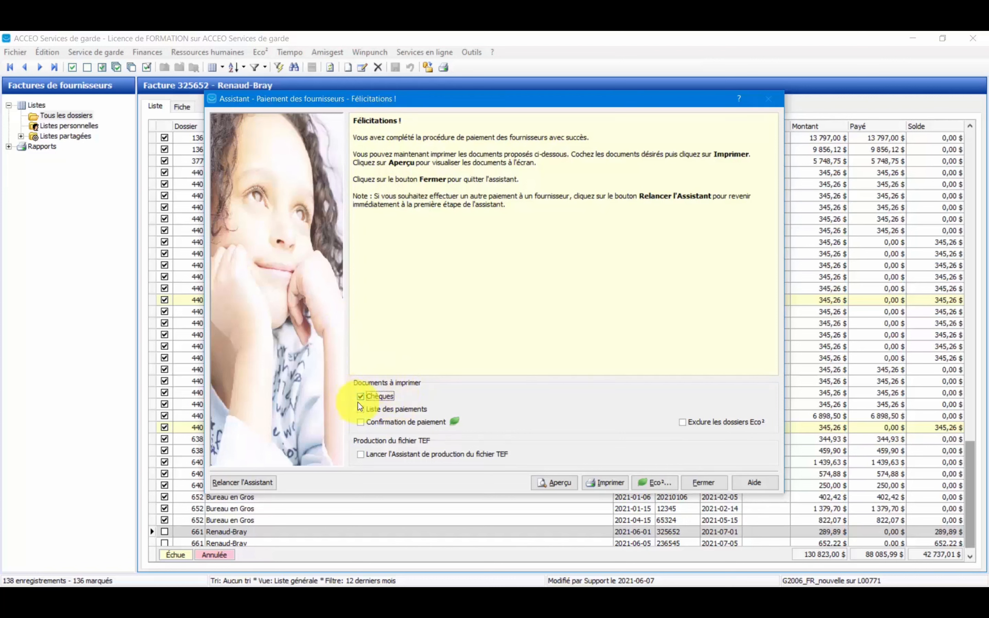
pyautogui.click(566, 489)
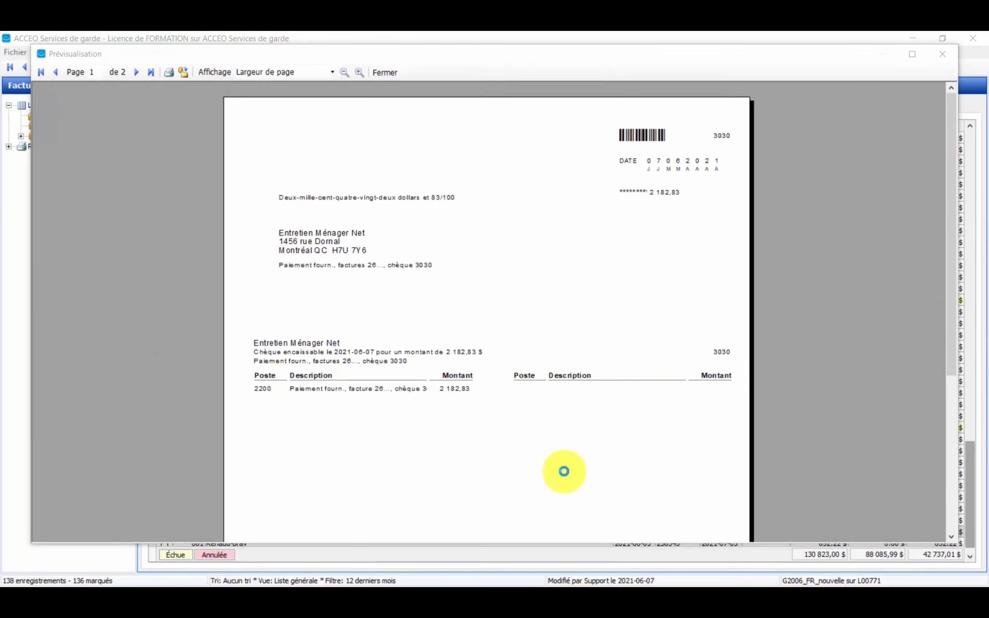
pyautogui.click(564, 470)
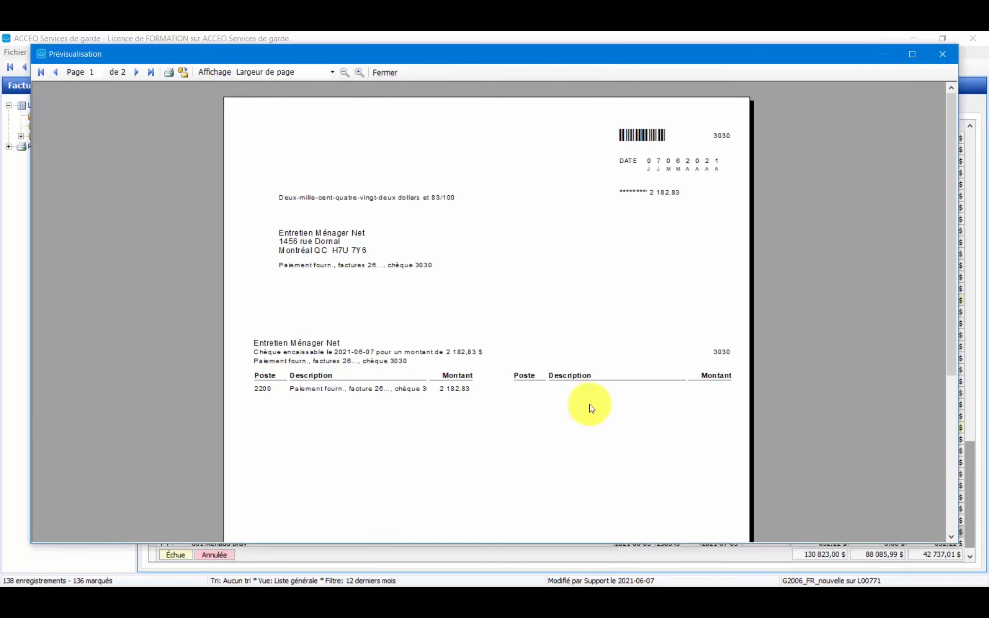
pyautogui.moveTo(951, 152); pyautogui.dragTo(900, 130)
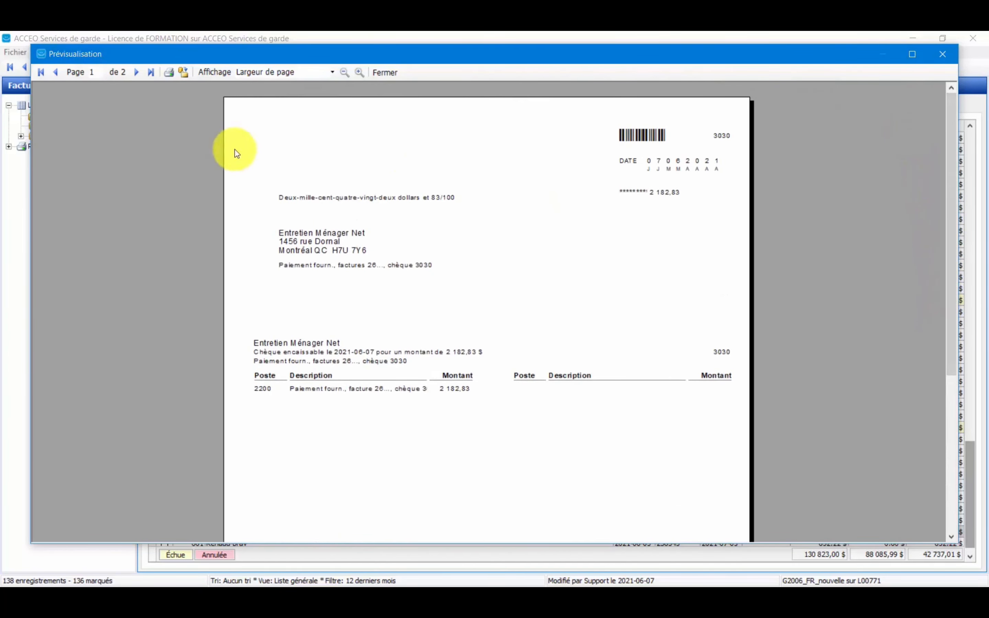
pyautogui.click(135, 72)
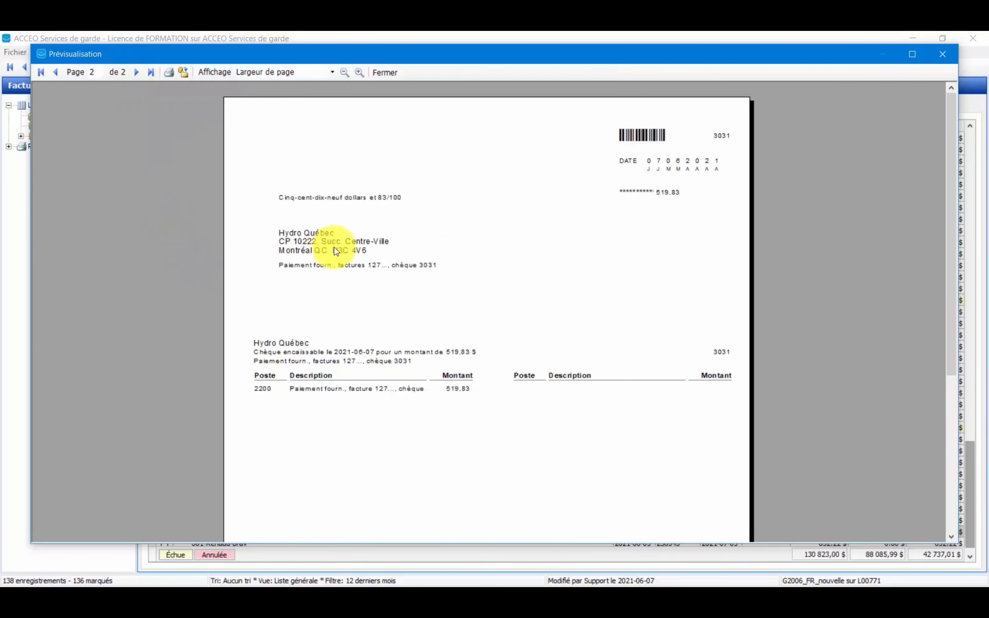
pyautogui.moveTo(952, 165); pyautogui.dragTo(899, 172)
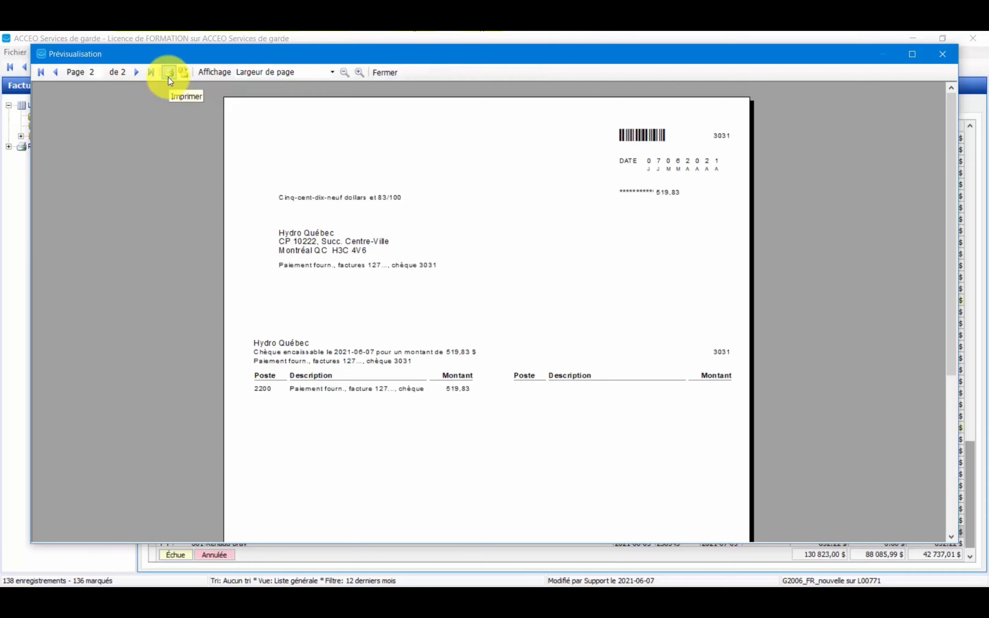
pyautogui.click(386, 73)
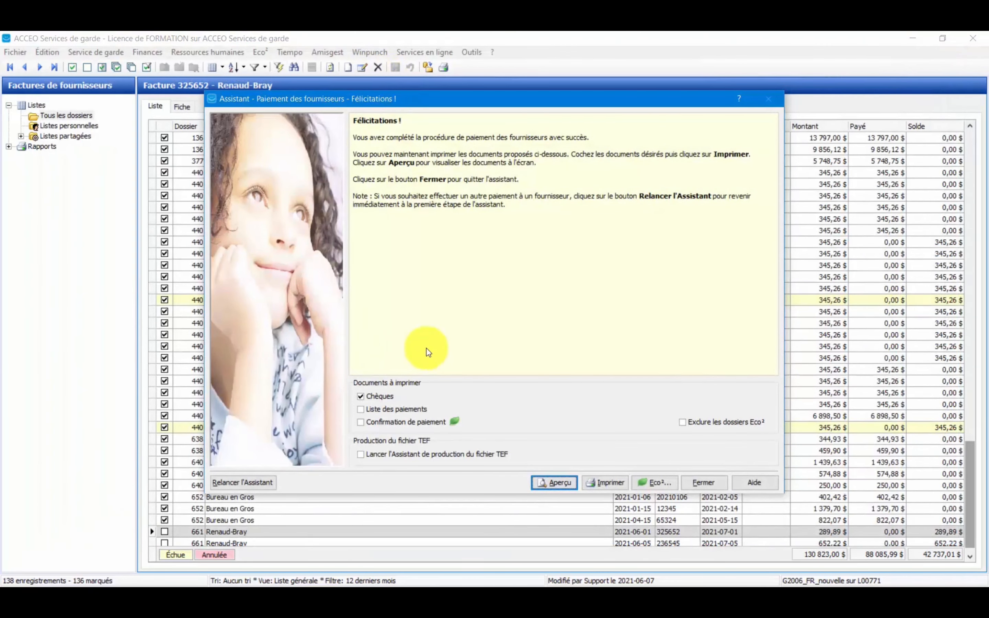
# Select only the payment list as the document, preview it enlarged to 125% and close the preview.
pyautogui.click(377, 396)
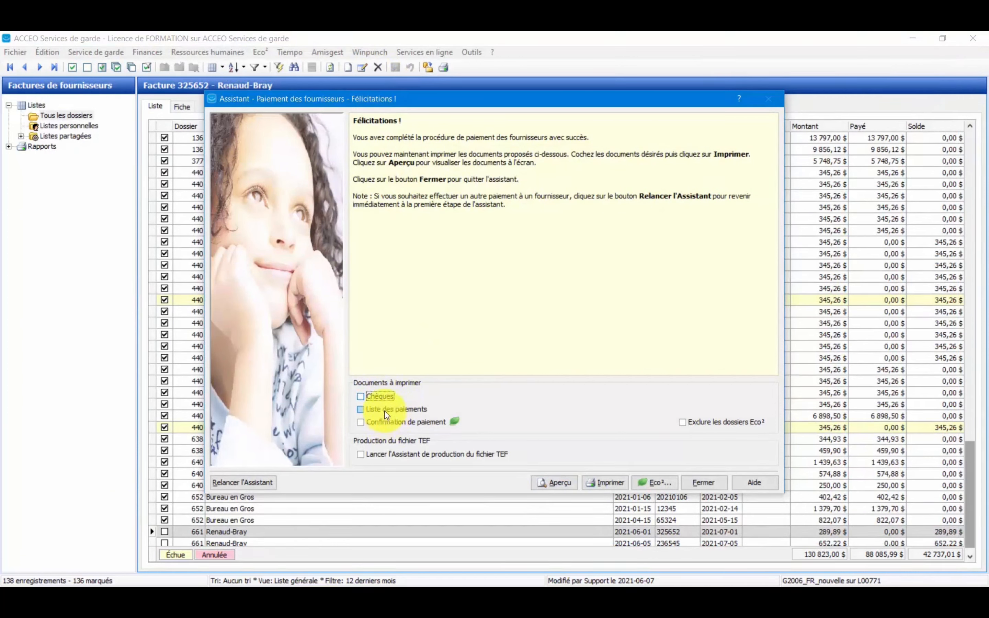
pyautogui.click(392, 410)
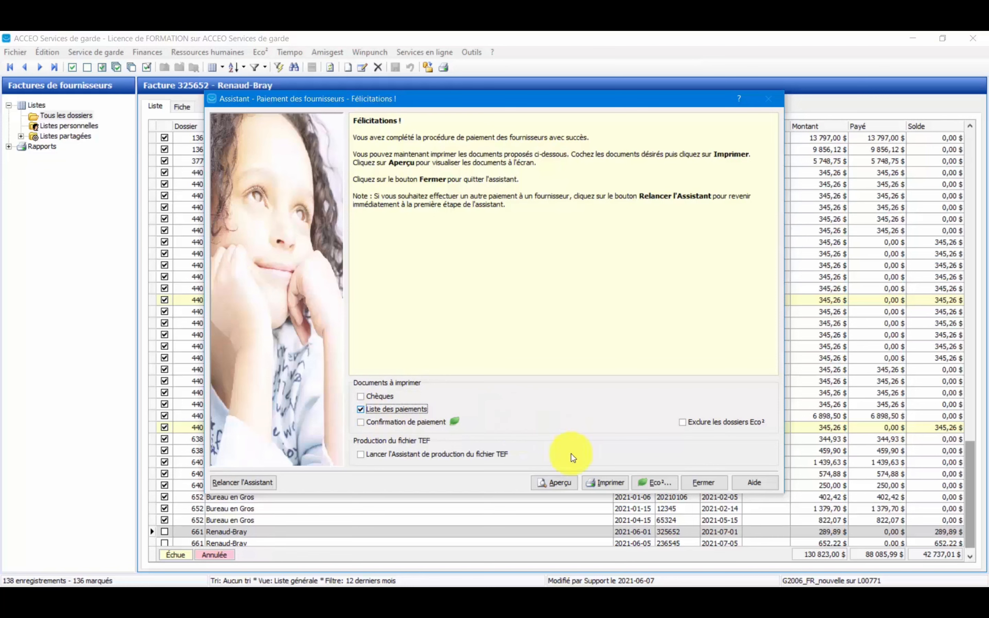
pyautogui.click(561, 487)
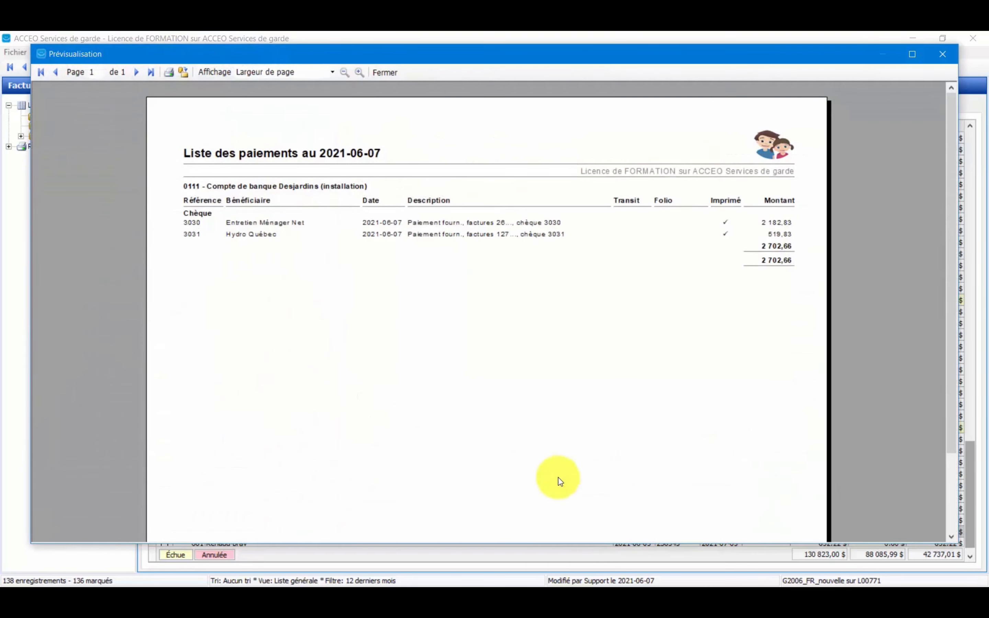
pyautogui.click(360, 74)
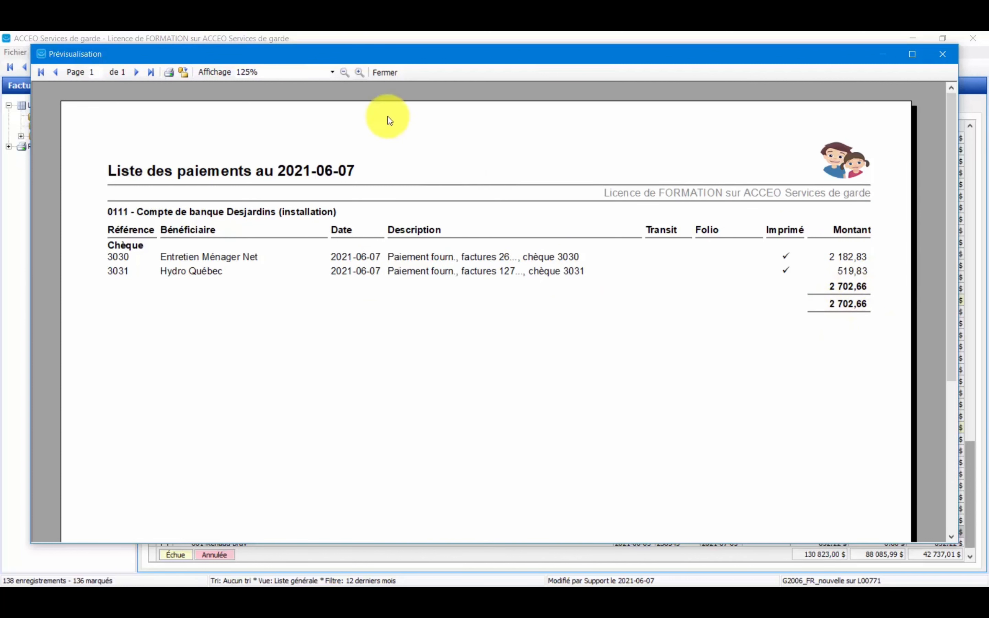
pyautogui.click(384, 73)
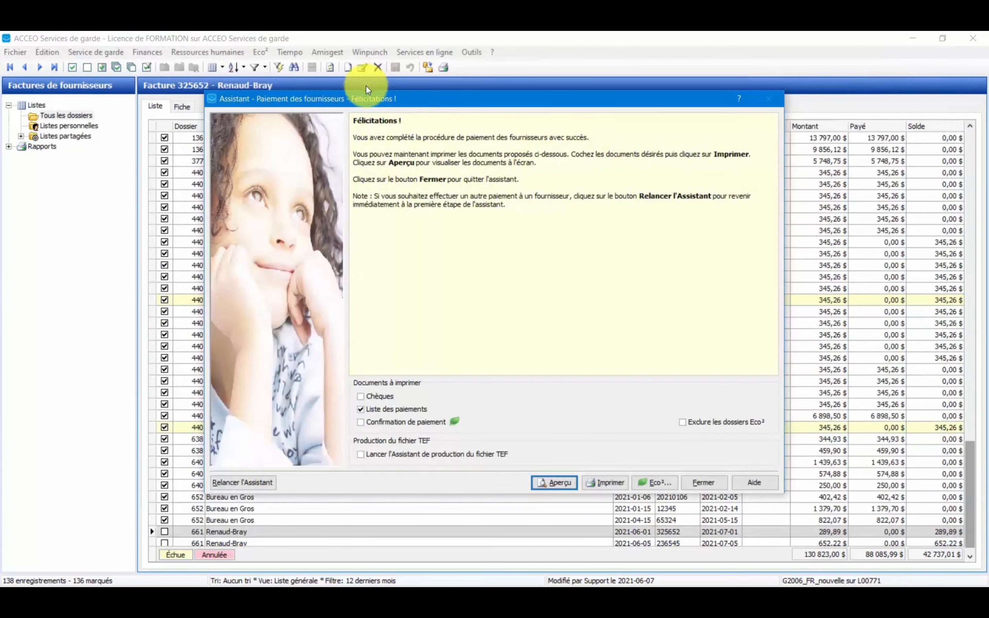
# Preview only the payment confirmation at 125%, examine its payment and paid-invoice details, and close the payment assistant.
pyautogui.click(372, 410)
pyautogui.click(370, 427)
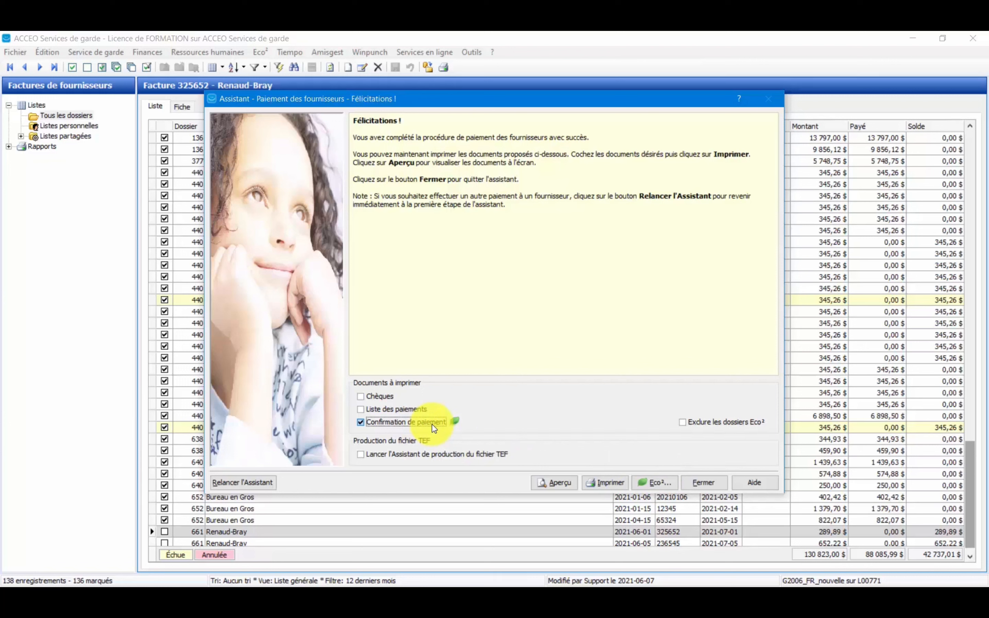
pyautogui.click(572, 484)
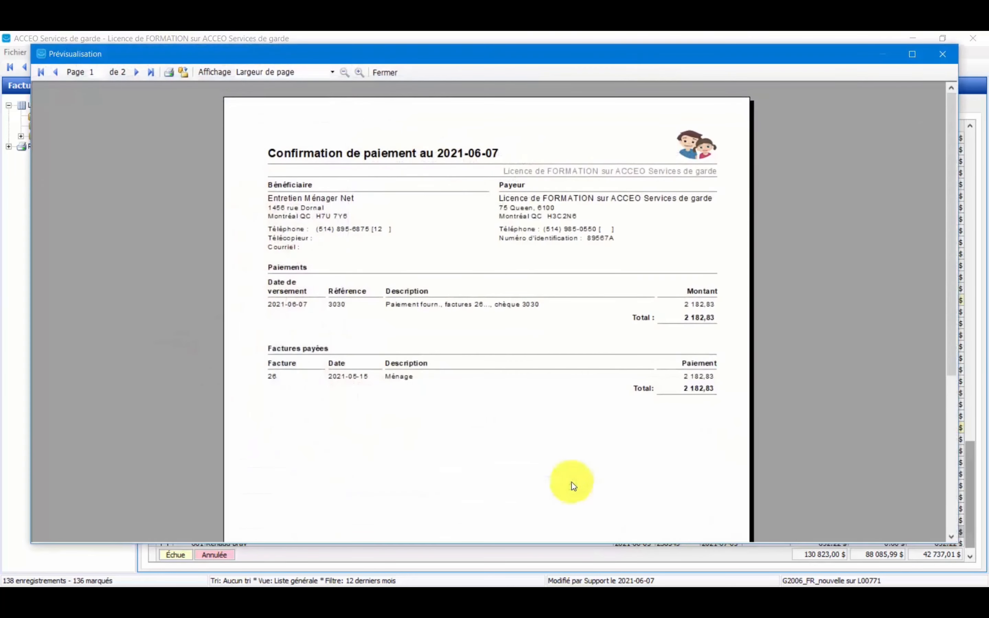
pyautogui.click(362, 75)
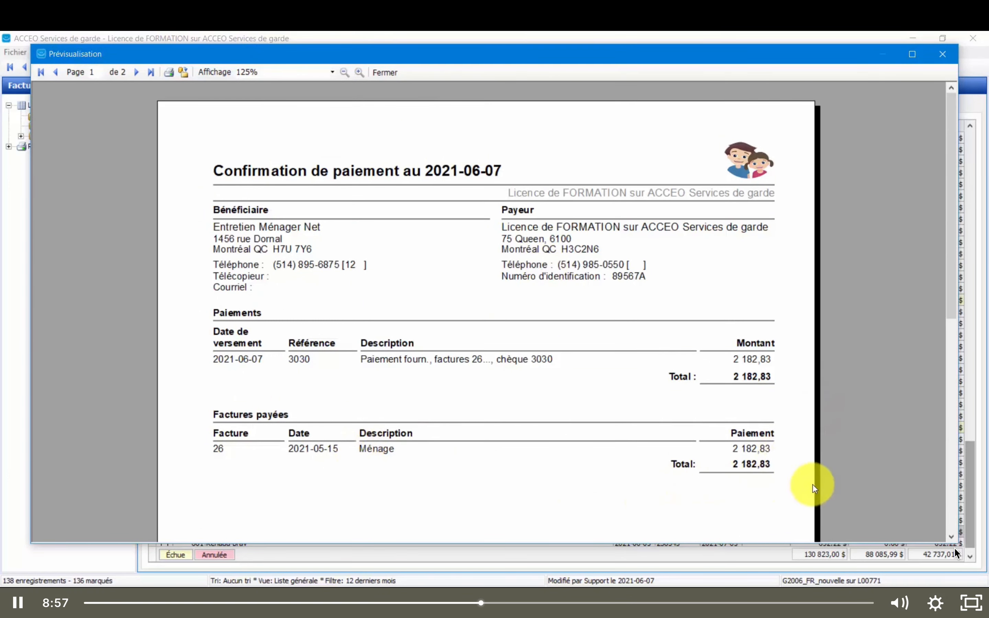
pyautogui.moveTo(951, 301); pyautogui.dragTo(979, 293)
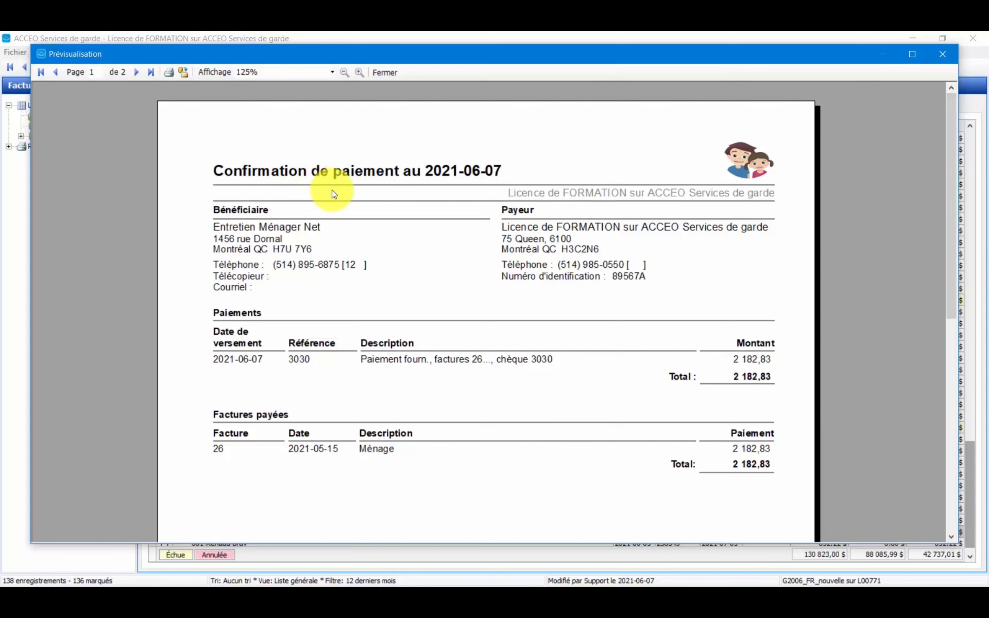
pyautogui.click(395, 75)
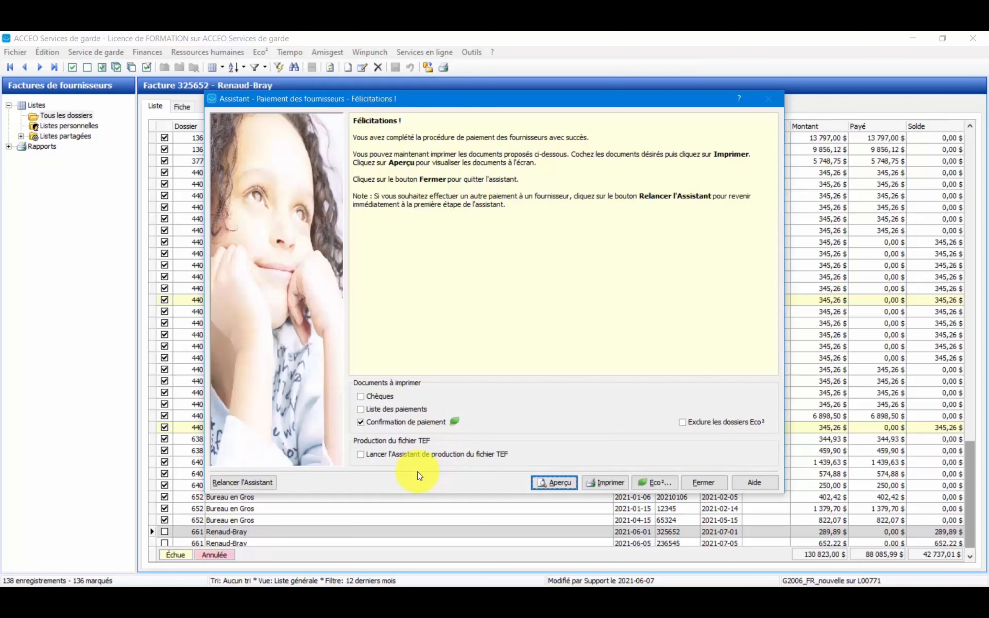
pyautogui.click(704, 483)
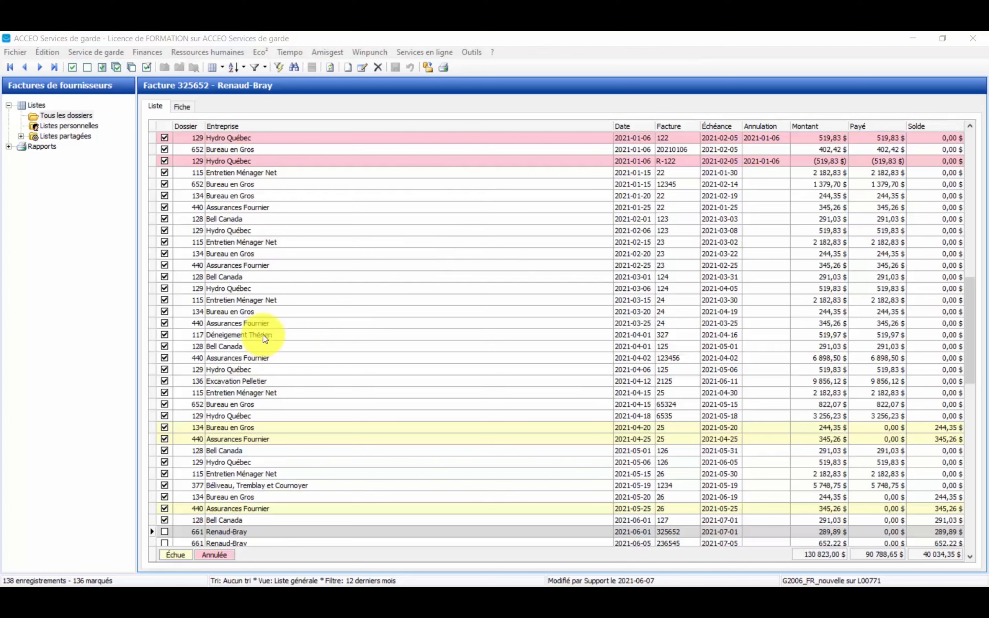
# Start the supplier payment assistant, set the payment date to 2021-06-09 and continue to the payment entry.
pyautogui.click(140, 52)
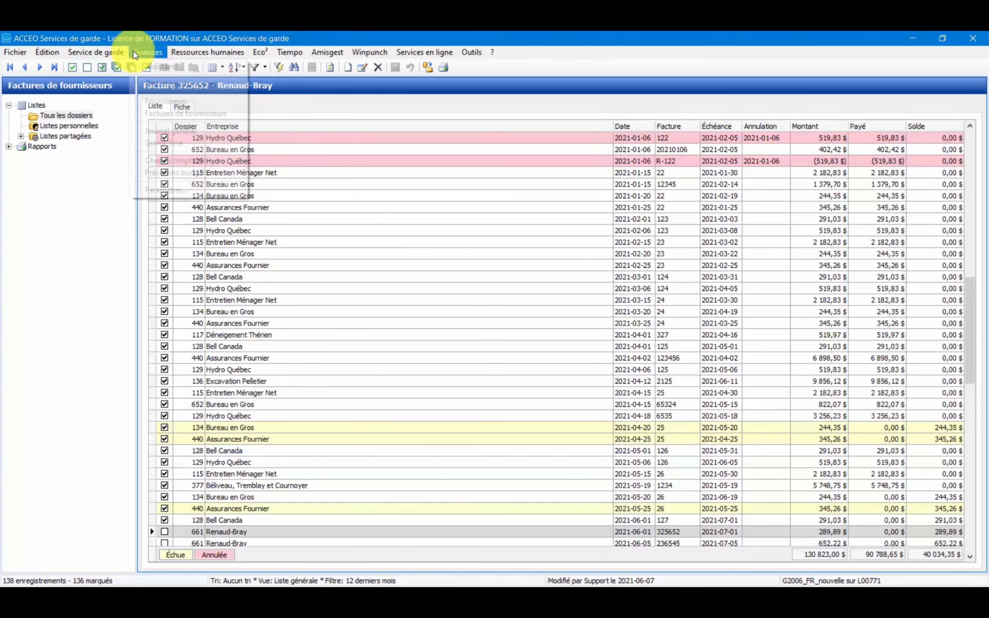
pyautogui.moveTo(144, 66)
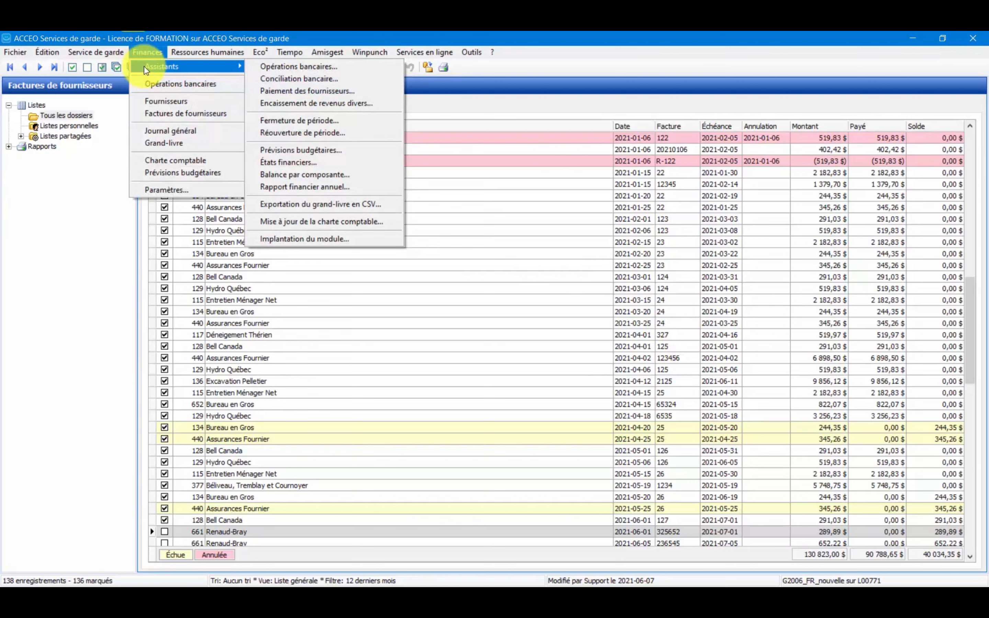
pyautogui.click(283, 90)
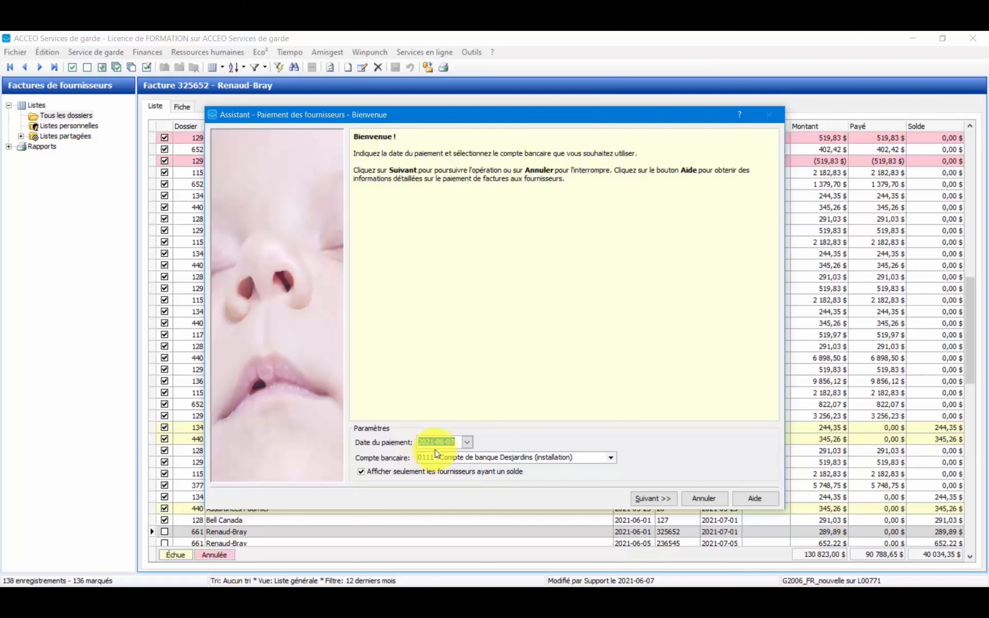
pyautogui.click(468, 442)
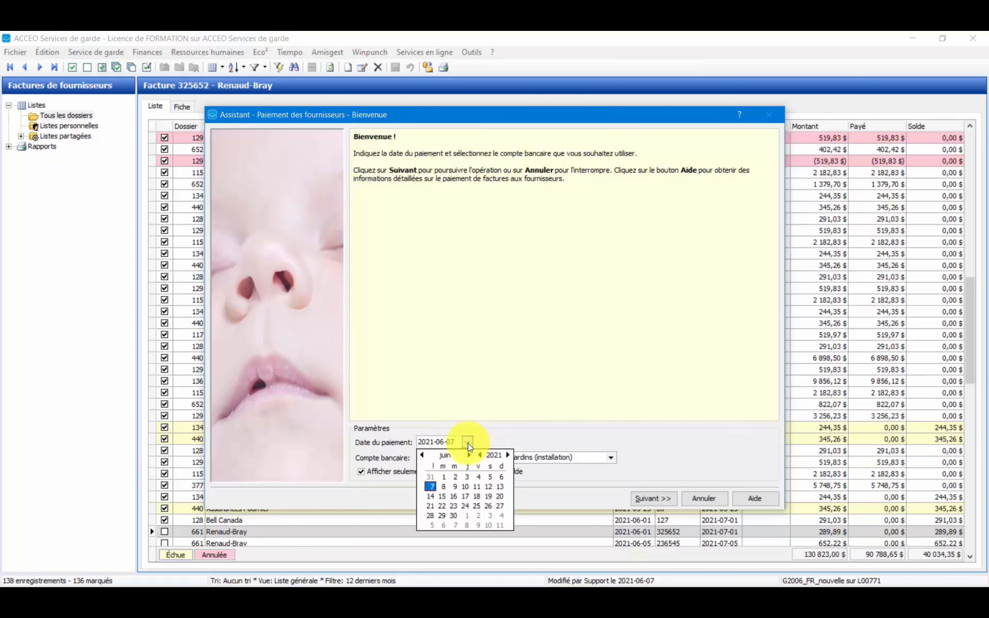
pyautogui.click(454, 487)
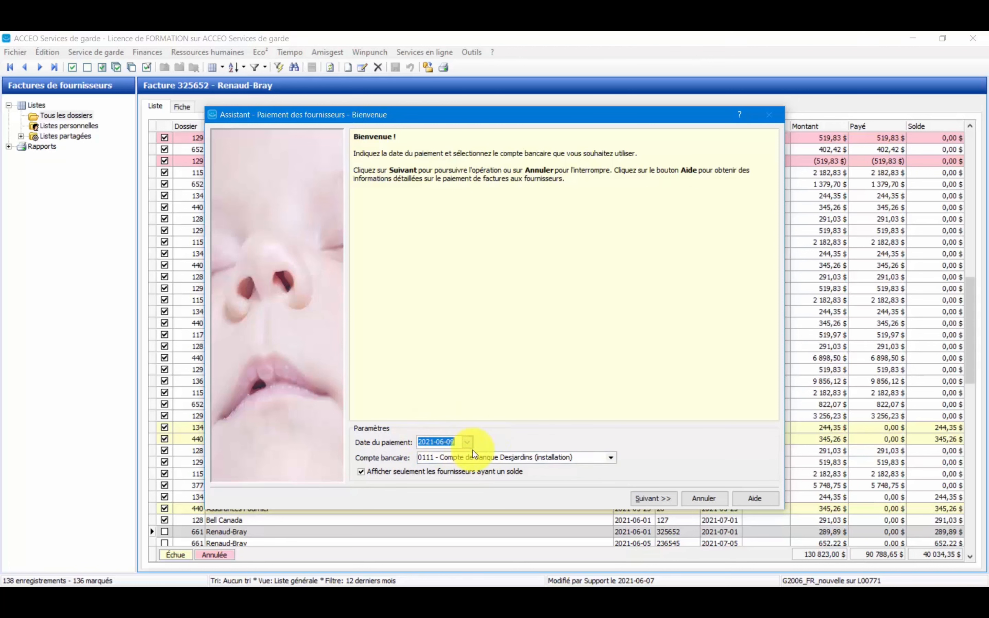
pyautogui.click(650, 499)
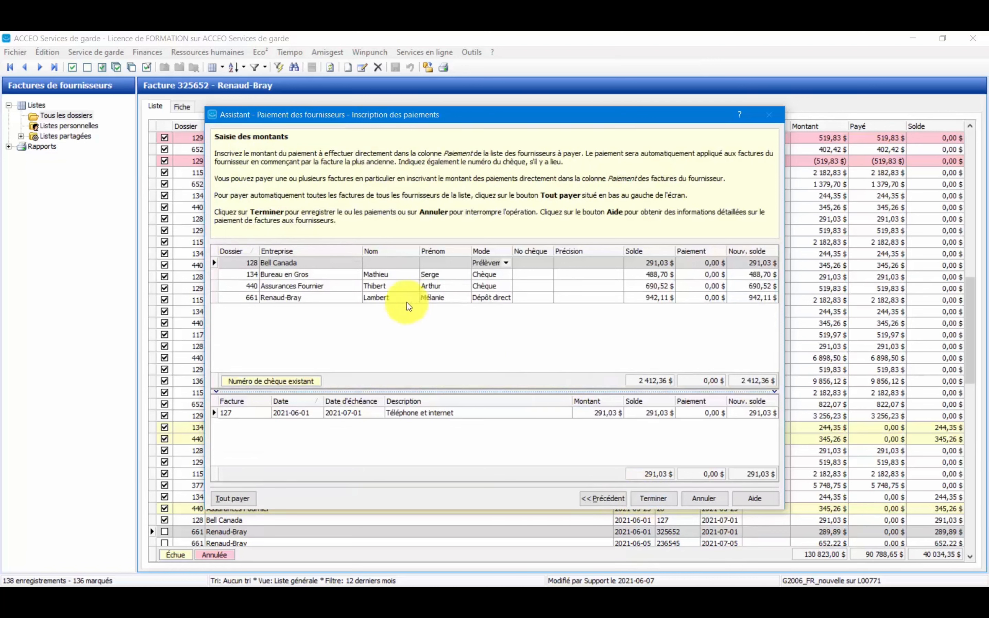
# Enter a direct deposit (Dépôt direct) payment of 942,11 for Renaud-Bray and finish recording the payments.
pyautogui.click(331, 301)
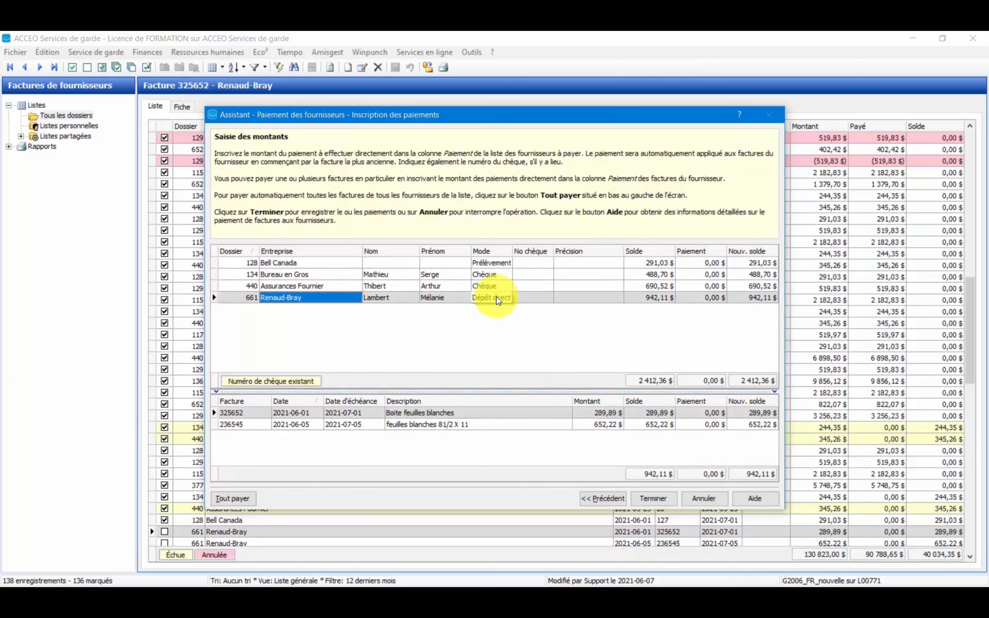
pyautogui.click(506, 300)
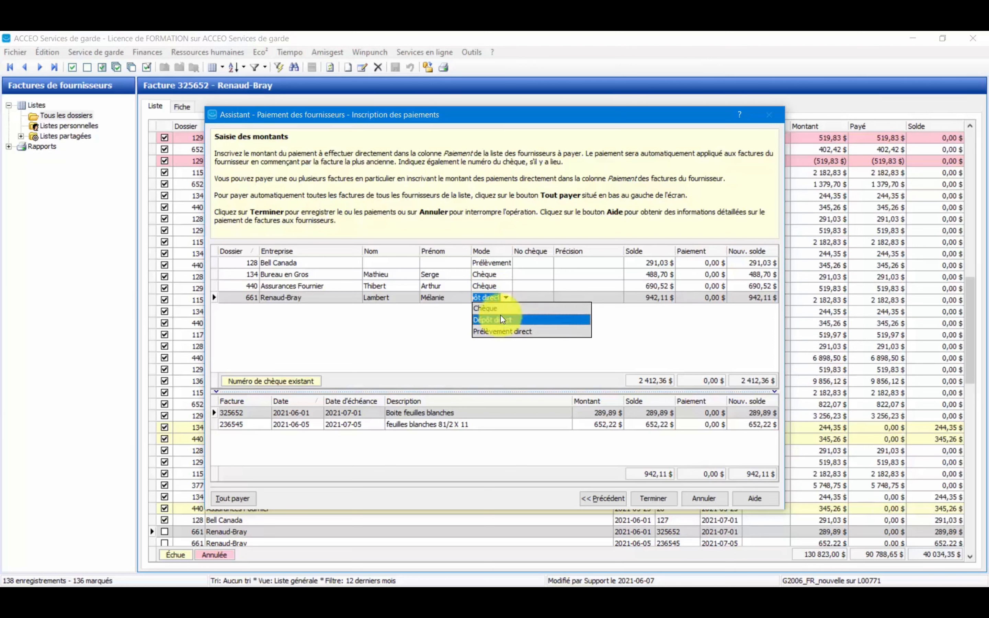
pyautogui.click(502, 320)
pyautogui.click(504, 305)
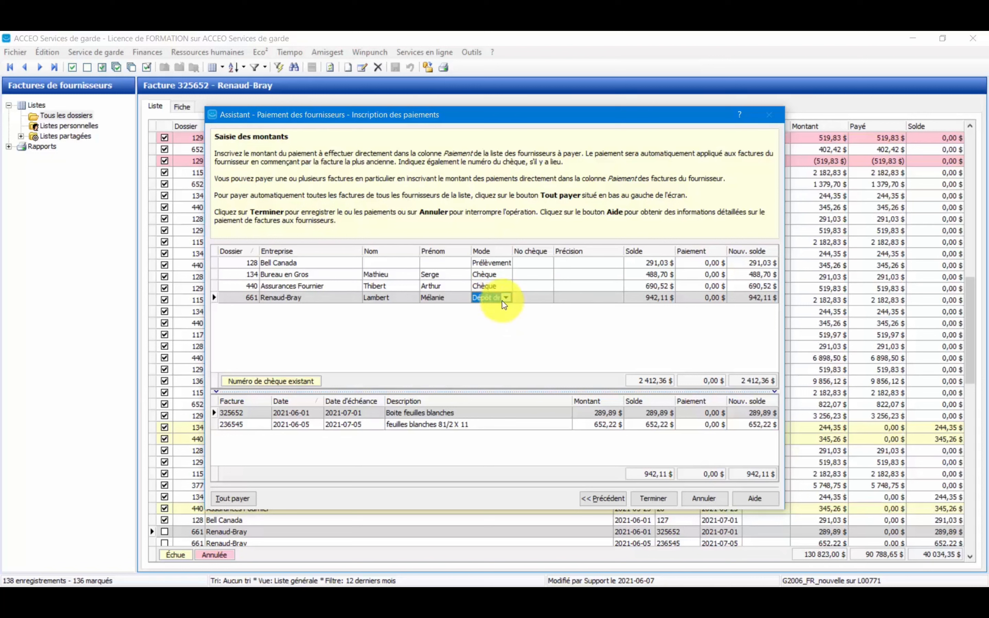
pyautogui.click(710, 304)
pyautogui.write('942,11')
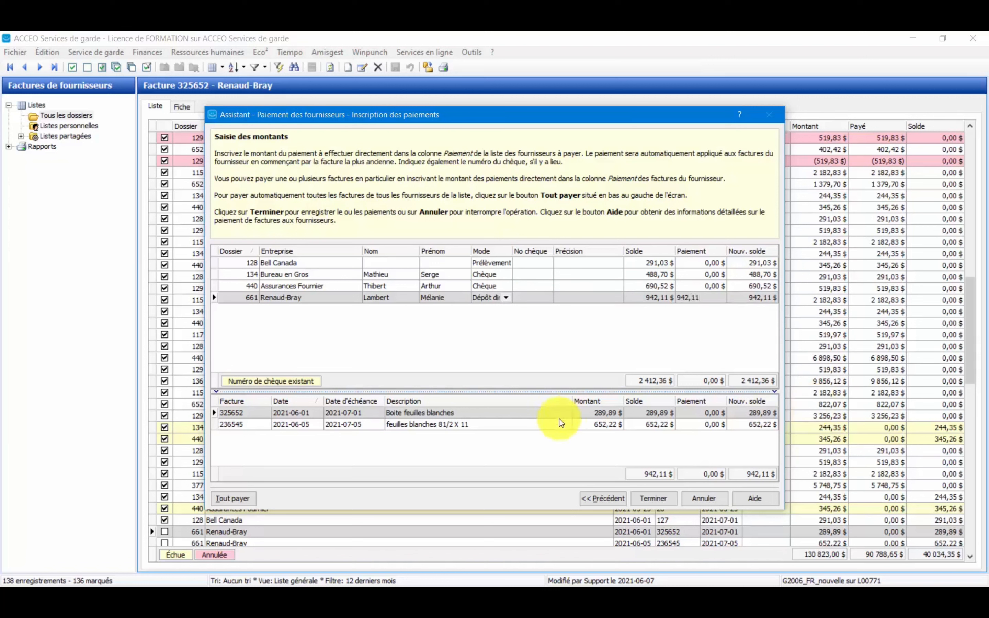
pyautogui.press('Return')
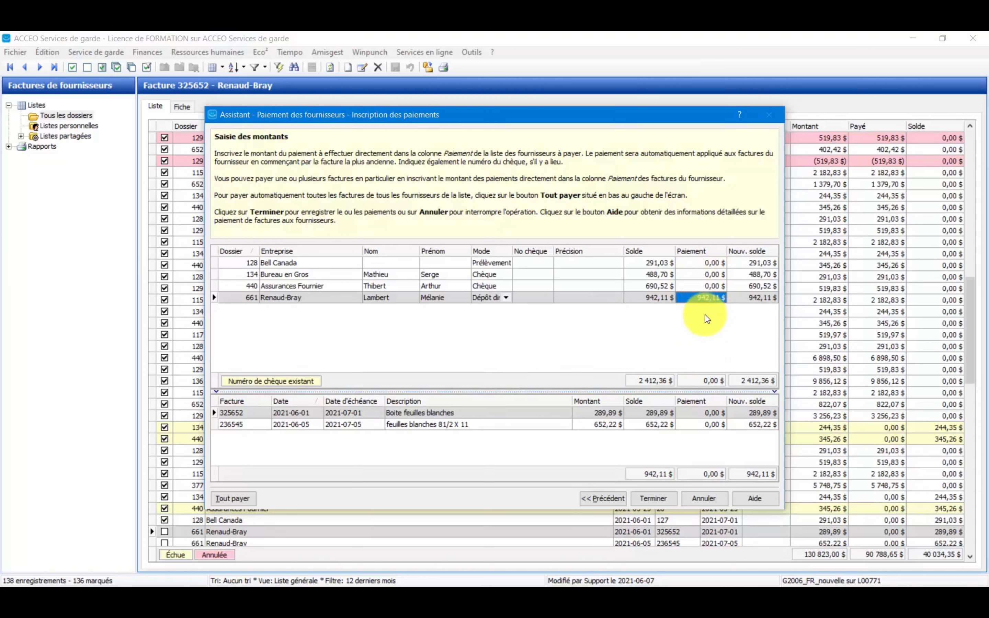
pyautogui.click(649, 501)
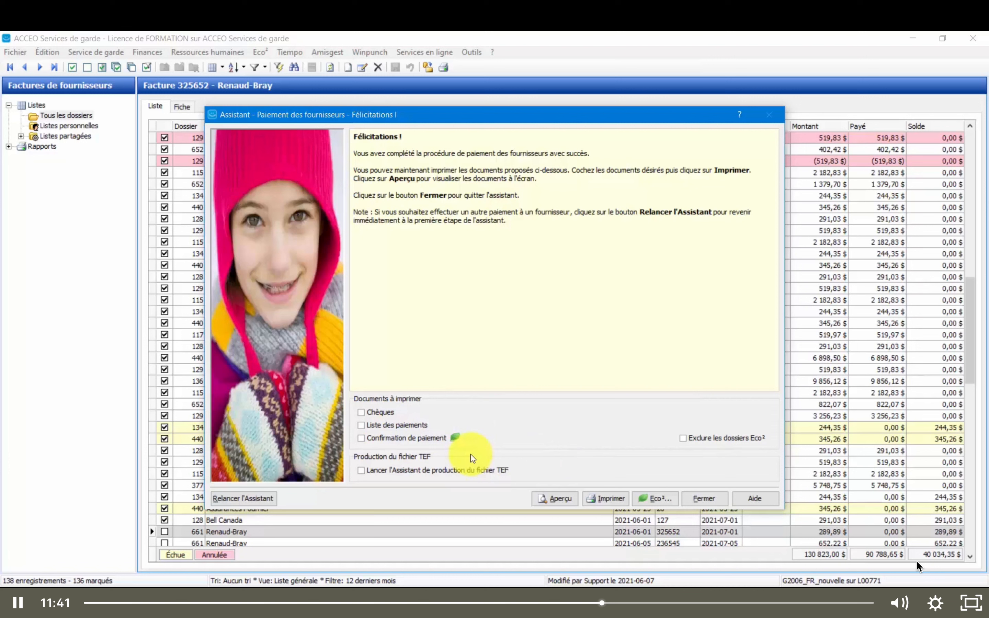
# Launch TEF file production on closing the payment assistant, include the Bureau en Gros deposit in the batch and finish closing the batch.
pyautogui.click(362, 471)
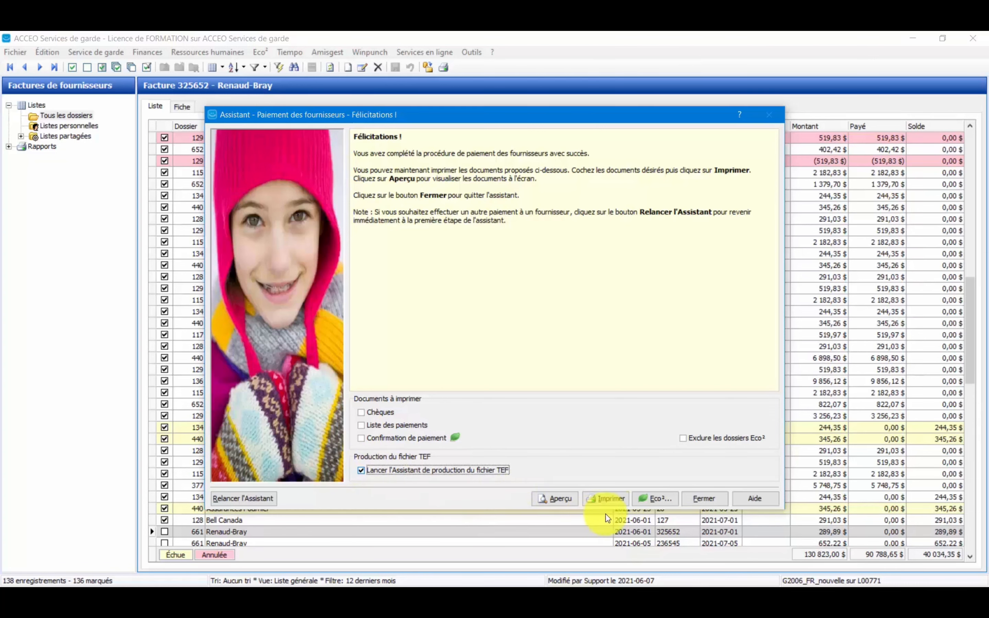
pyautogui.click(703, 498)
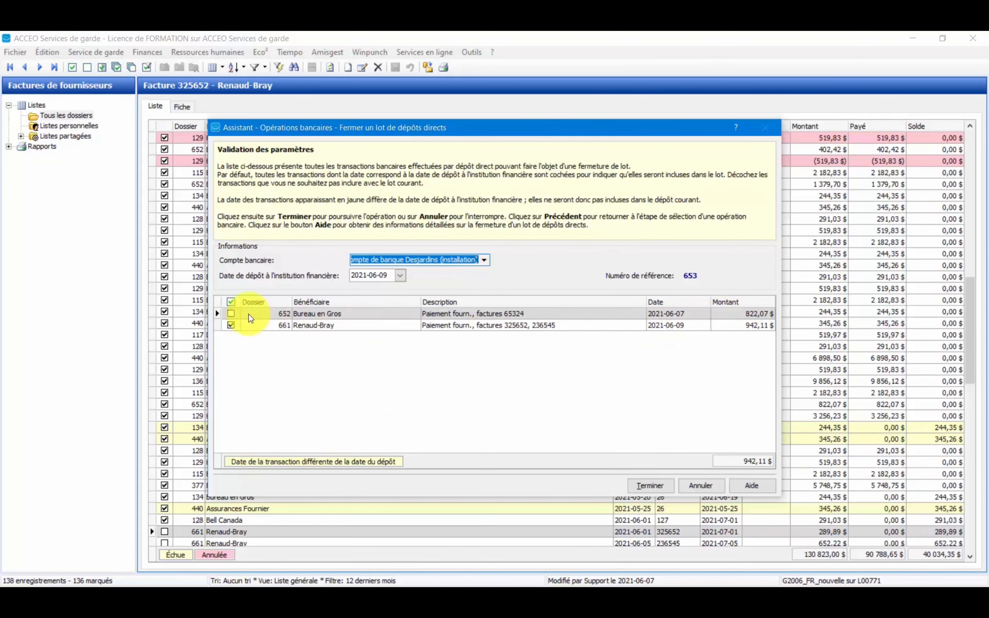
pyautogui.click(231, 314)
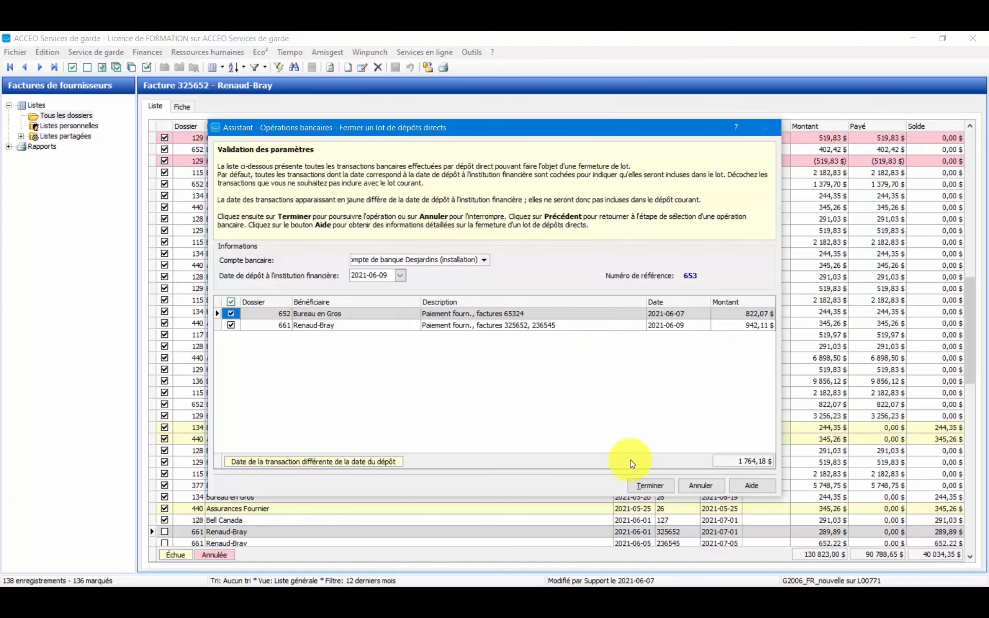
pyautogui.click(659, 487)
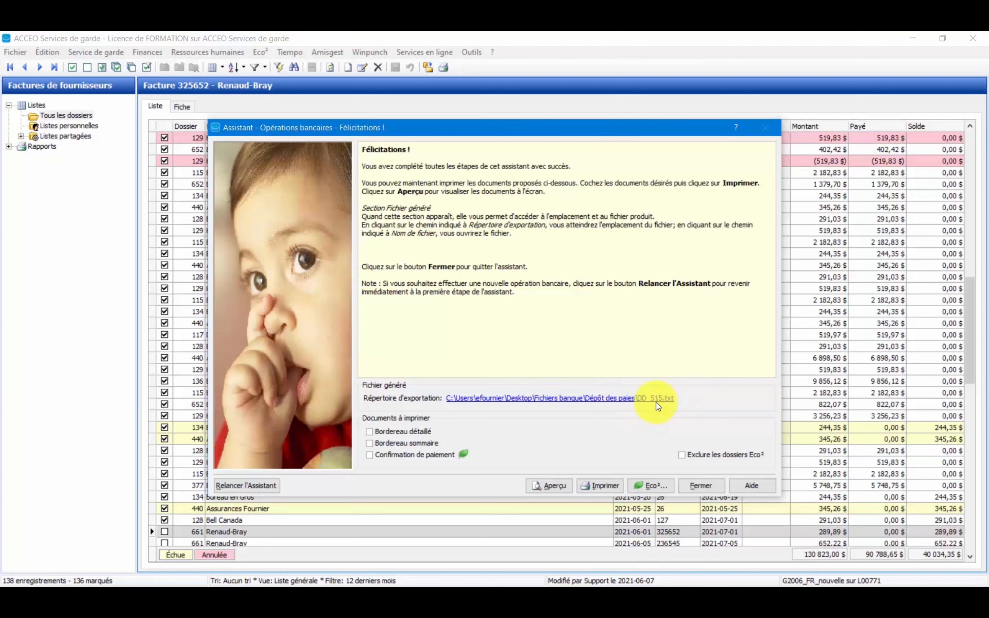
# Preview the summary slip (Bordereau sommaire) of the direct deposit batch down to its total, and close the preview and the assistant.
pyautogui.click(413, 443)
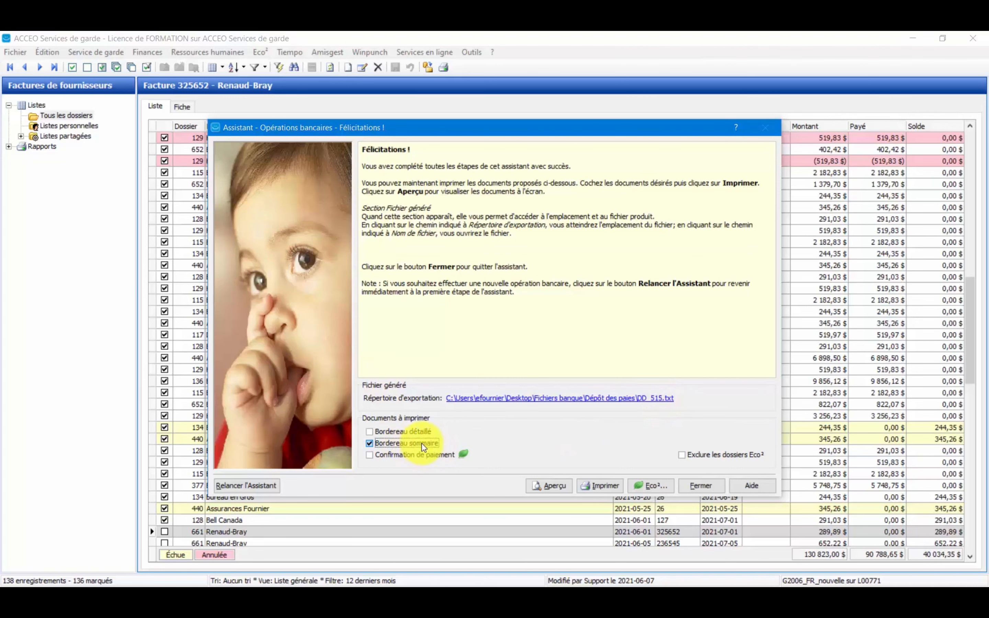
pyautogui.click(554, 484)
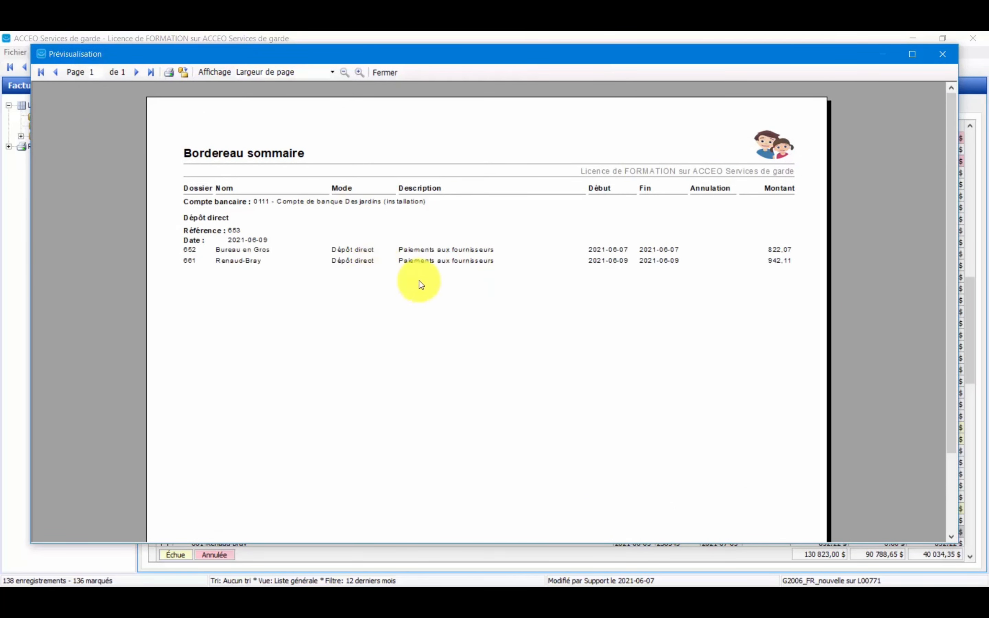
pyautogui.moveTo(948, 215); pyautogui.dragTo(949, 296)
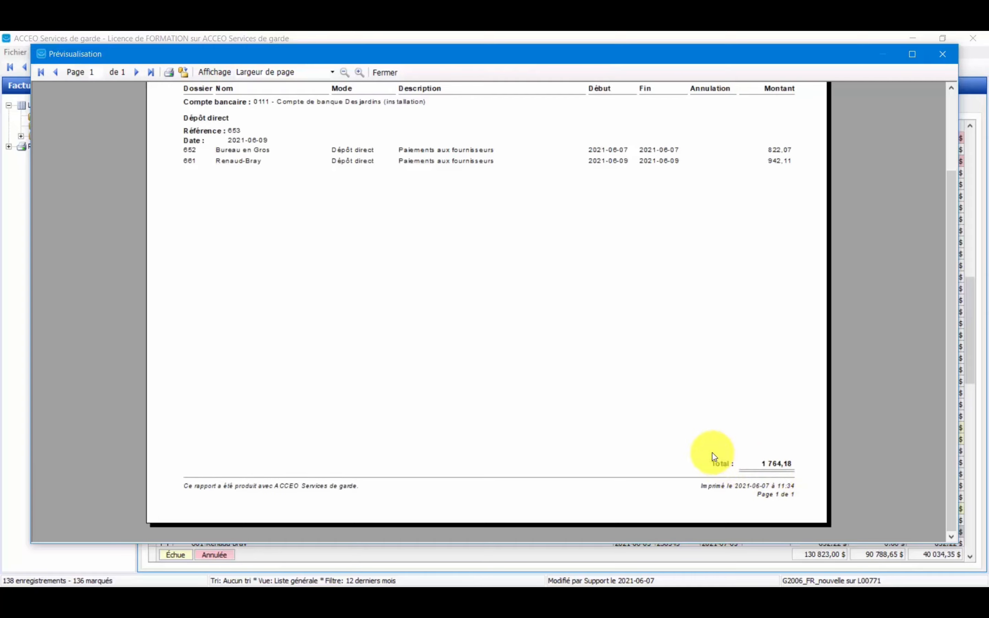
pyautogui.click(385, 73)
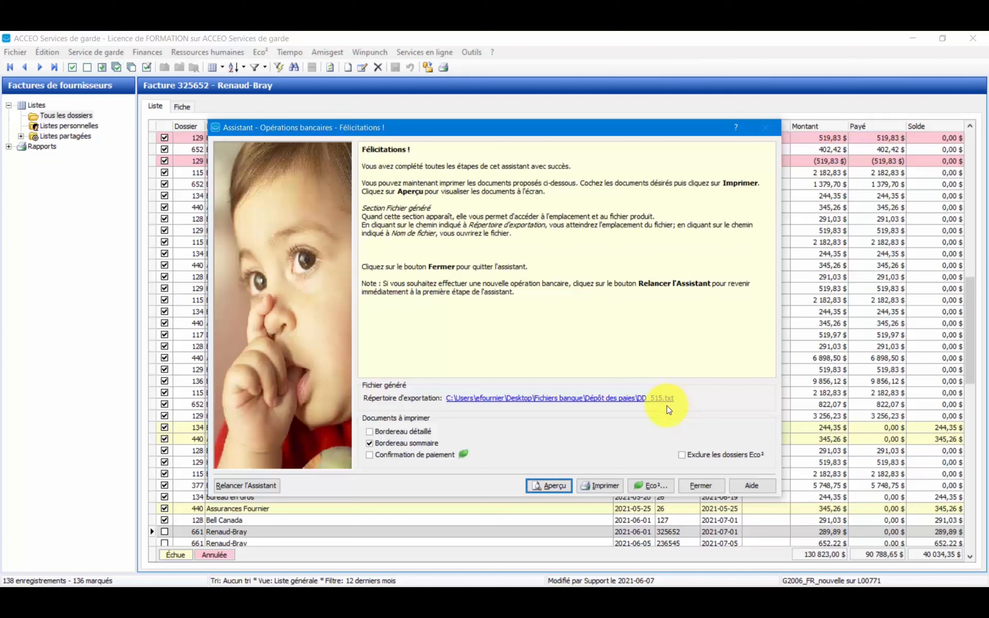
pyautogui.click(696, 487)
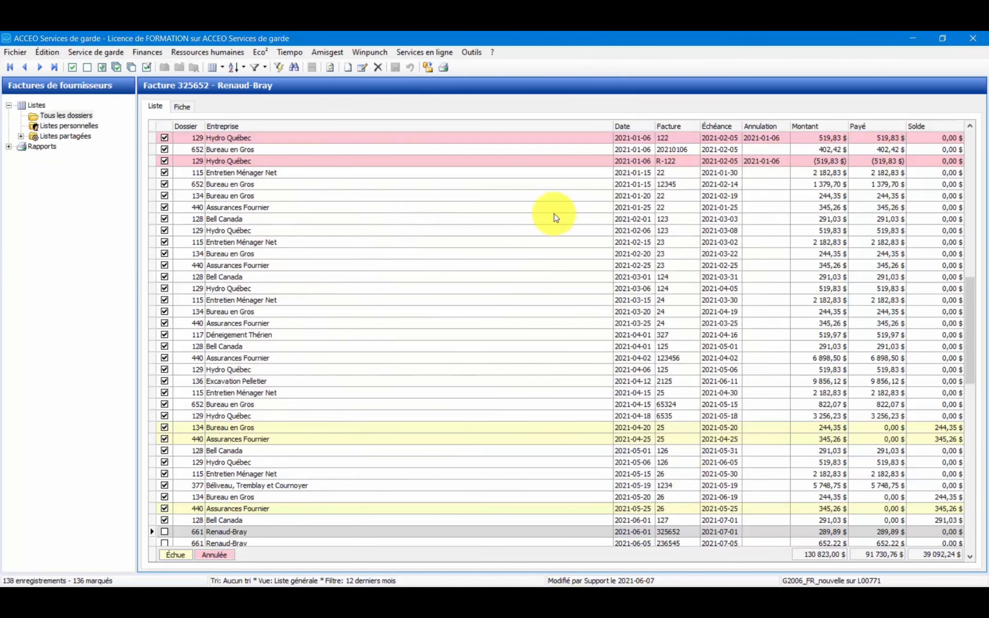
# Open the Renaud-Bray record from the list of suppliers.
pyautogui.click(142, 53)
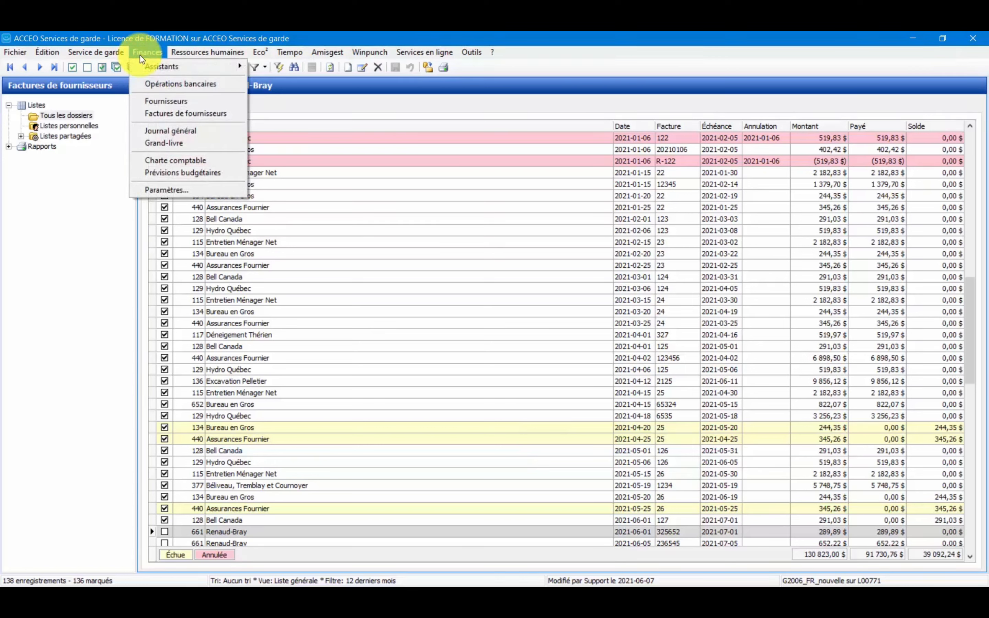
pyautogui.click(151, 102)
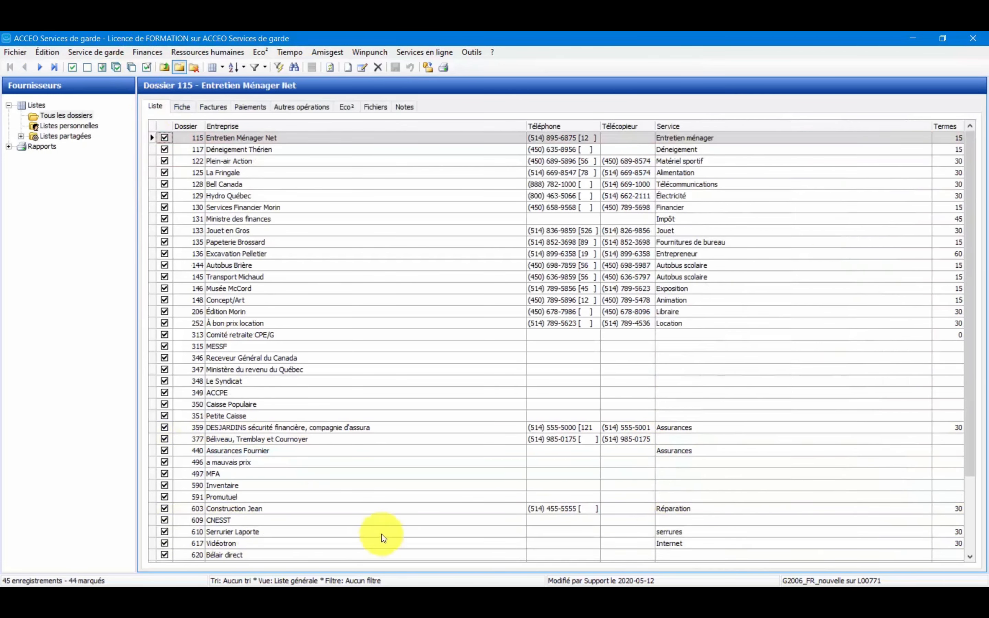
pyautogui.click(387, 498)
pyautogui.scroll(-1, 390, 503)
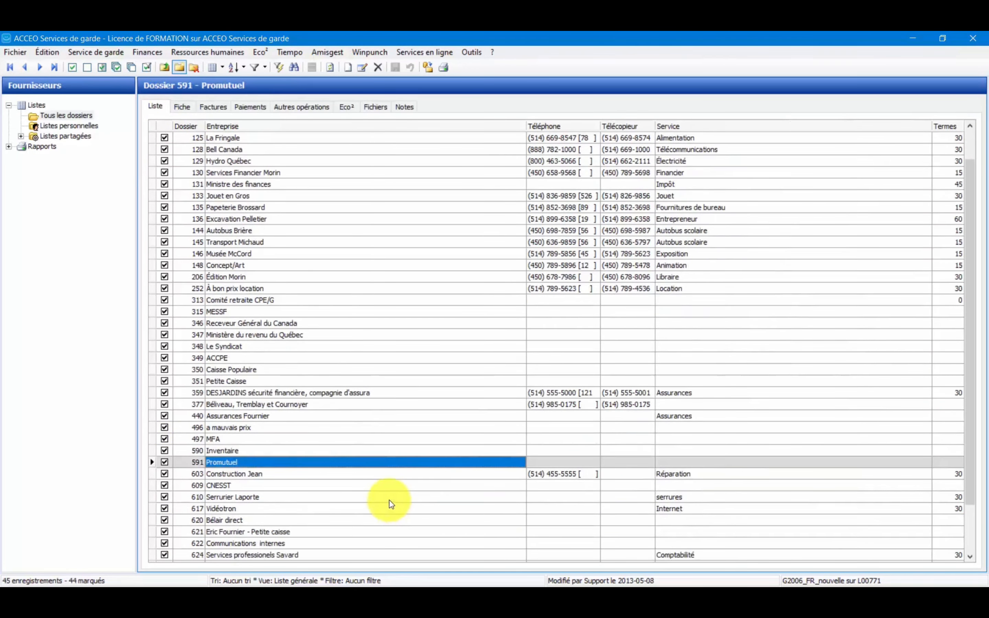
pyautogui.scroll(-2, 389, 504)
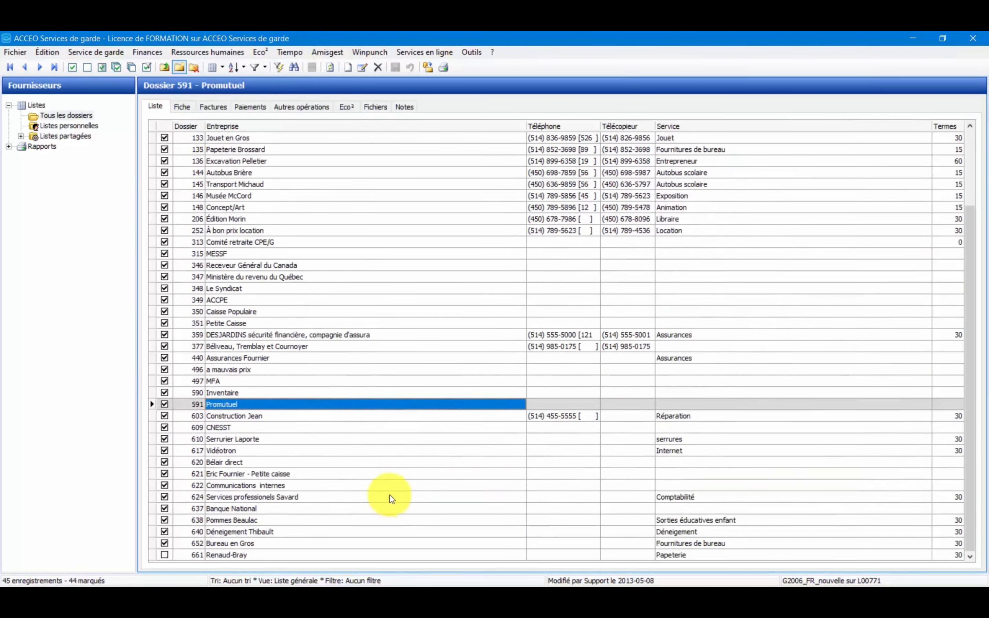
pyautogui.click(344, 556)
pyautogui.doubleClick(333, 557)
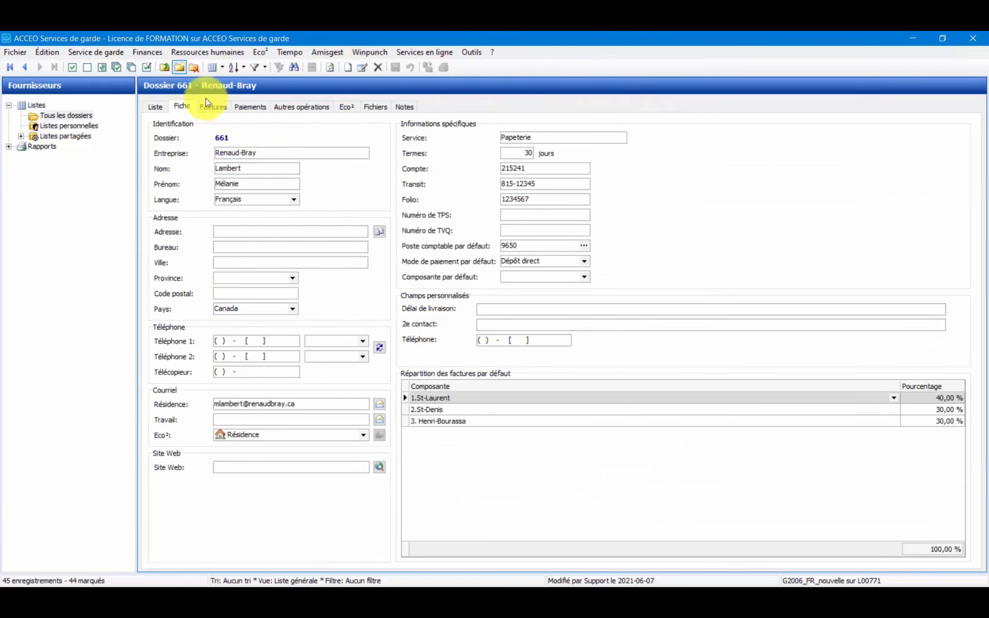
# Examine the direct deposit payment entry of both Renaud-Bray invoices, 236545 and 325652.
pyautogui.click(212, 109)
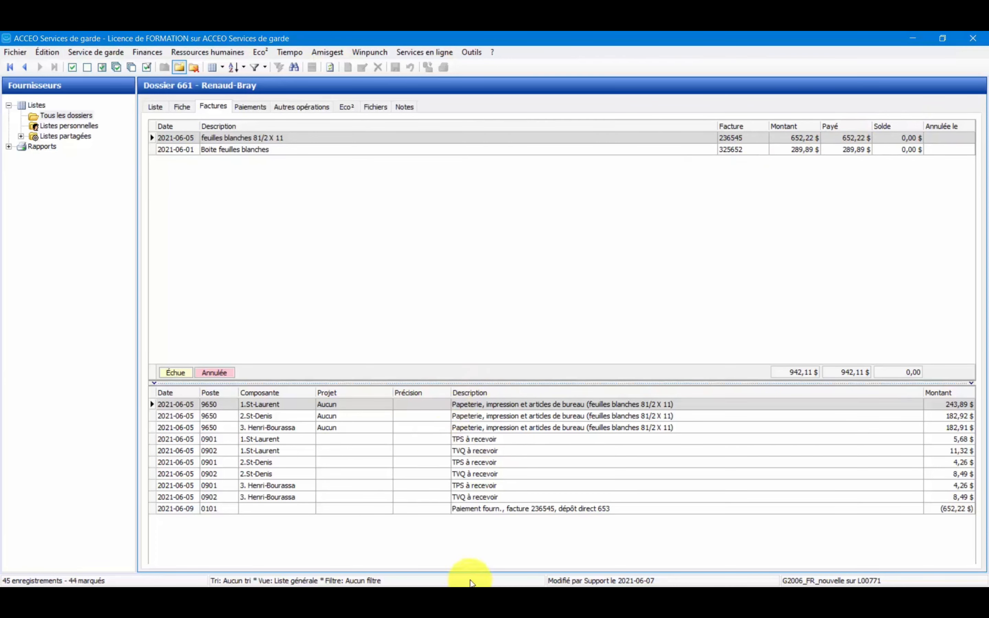
pyautogui.click(496, 511)
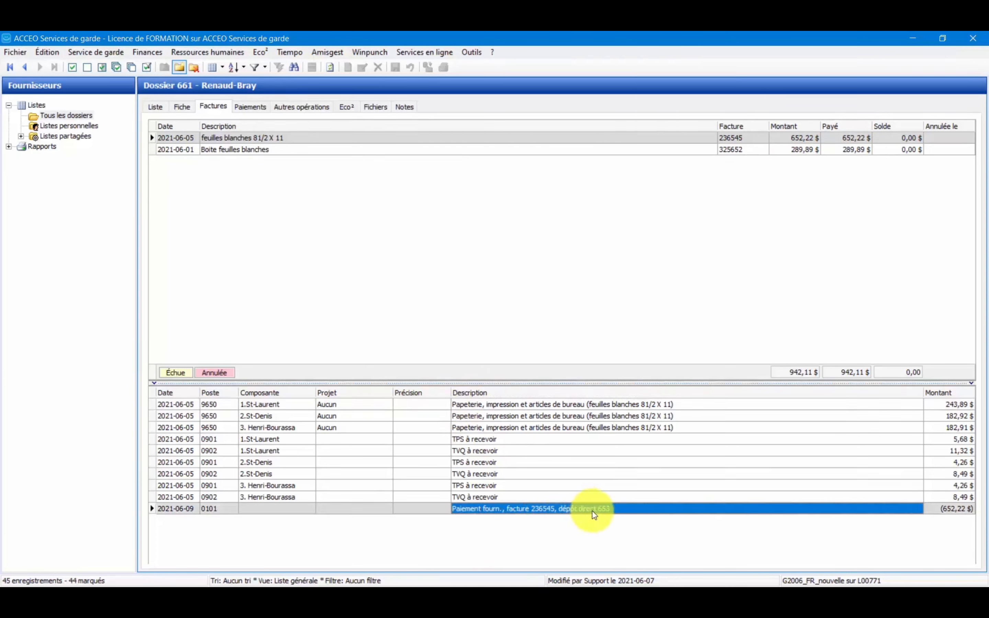
pyautogui.click(277, 150)
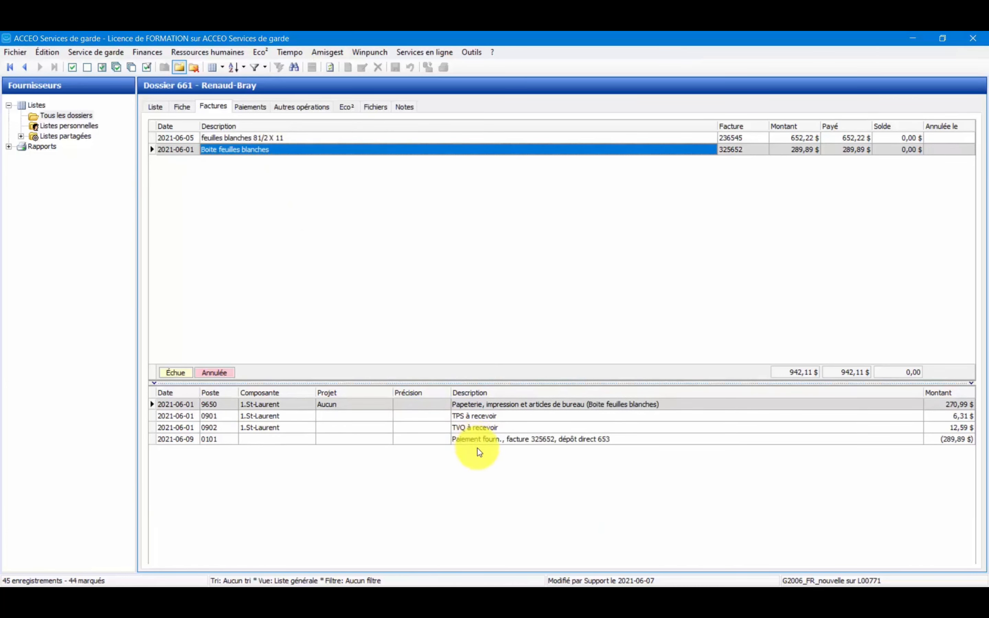
pyautogui.click(503, 441)
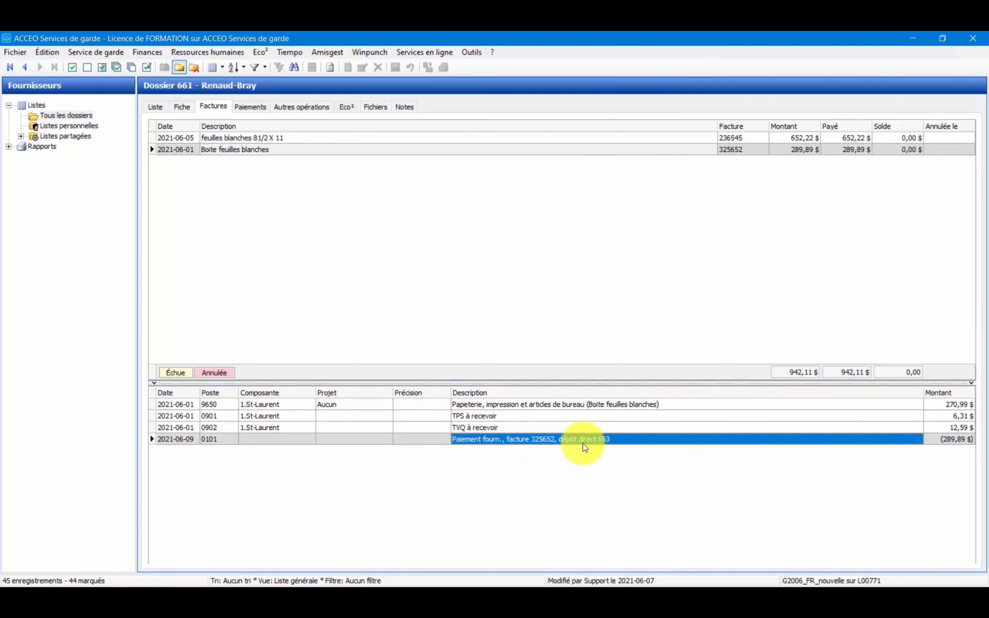
# Review Renaud-Bray's payments, Eco² messages and attached files, including the options for adding a file, without attaching one.
pyautogui.click(257, 110)
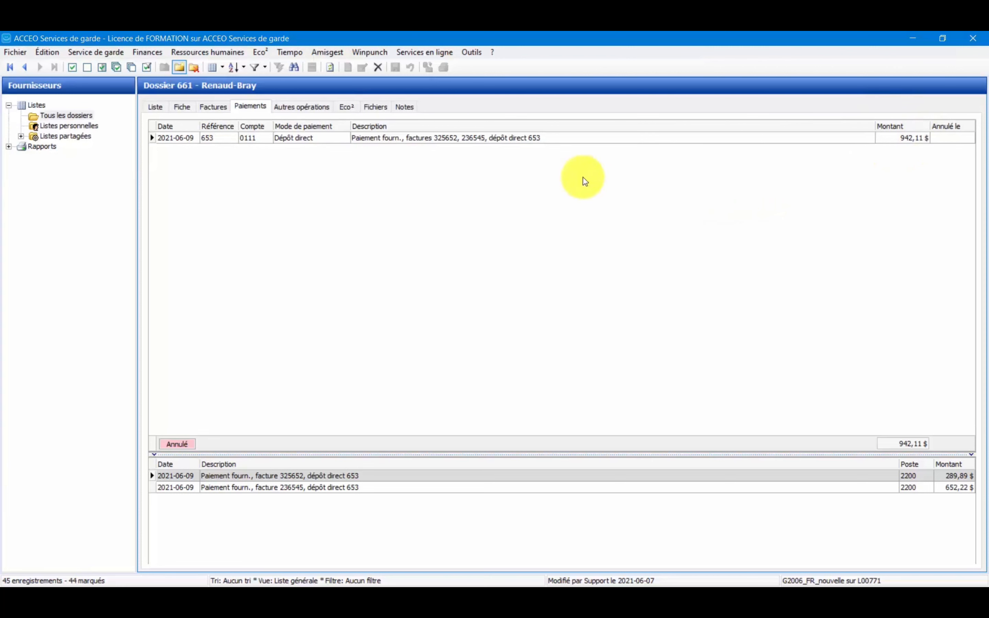
pyautogui.click(346, 109)
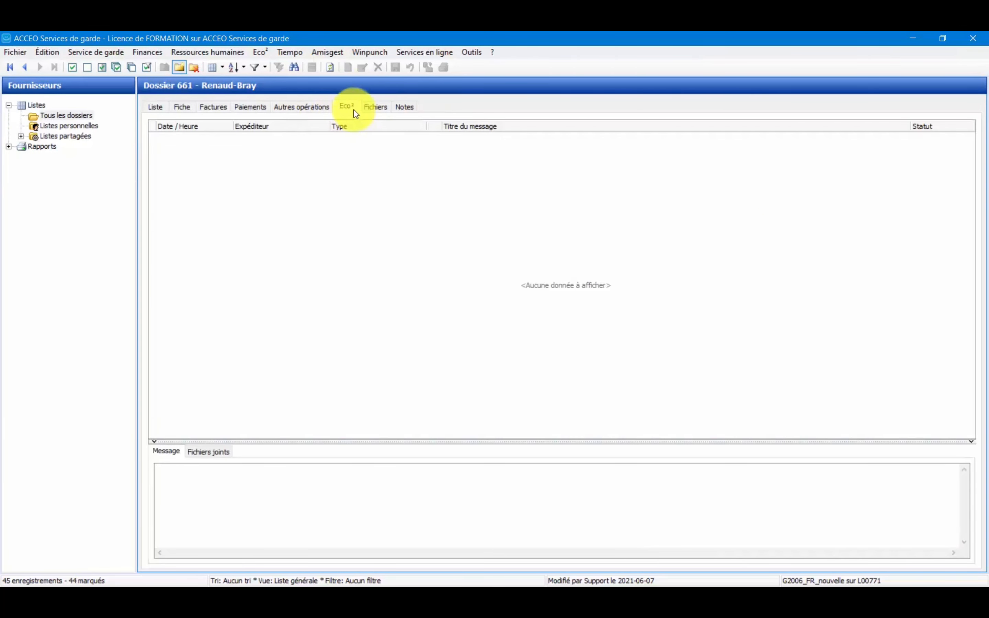
pyautogui.click(378, 109)
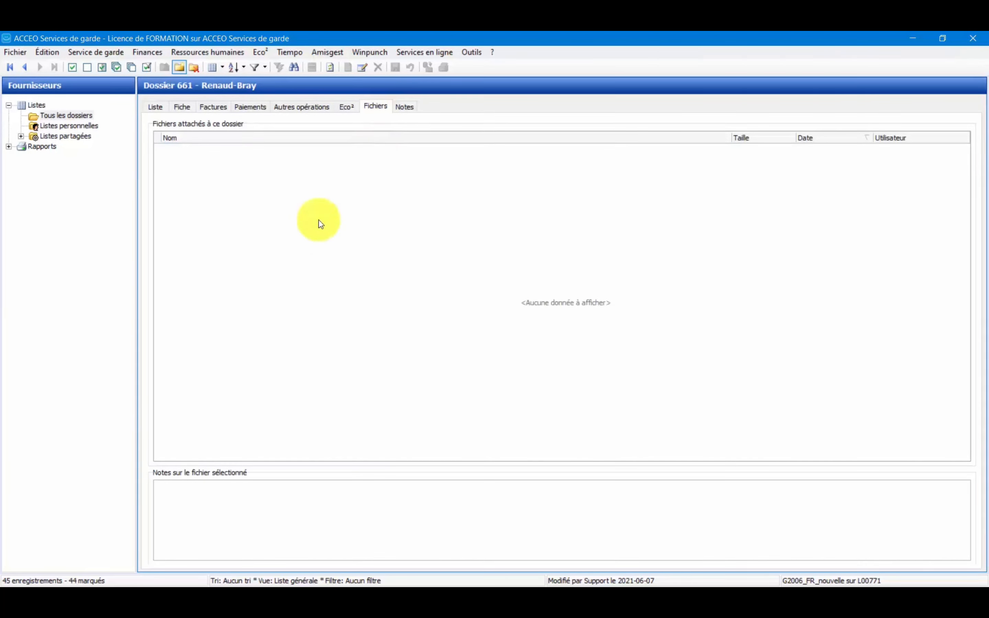
pyautogui.rightClick(377, 219)
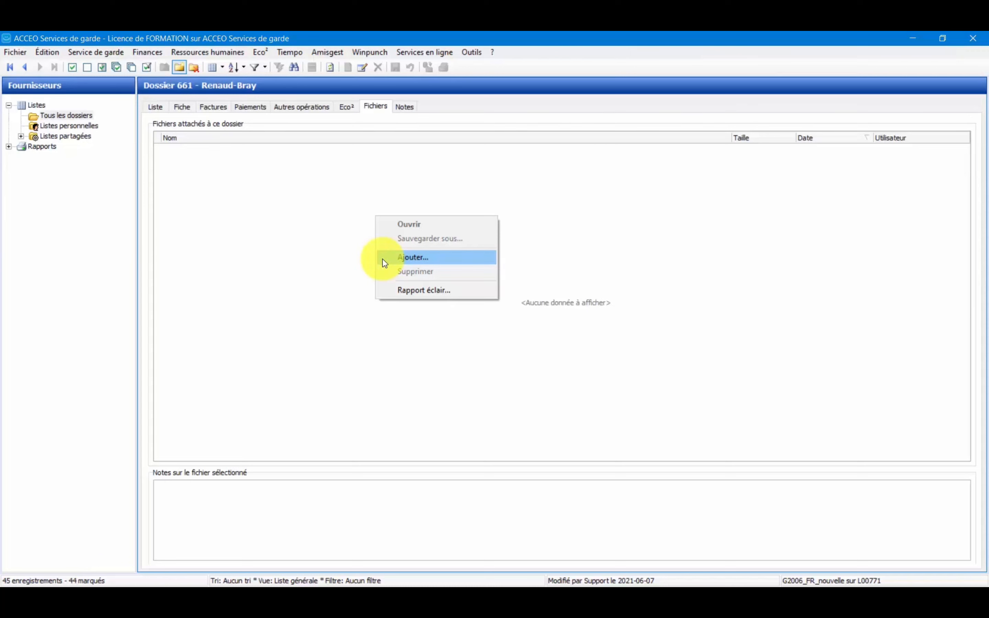
pyautogui.click(326, 251)
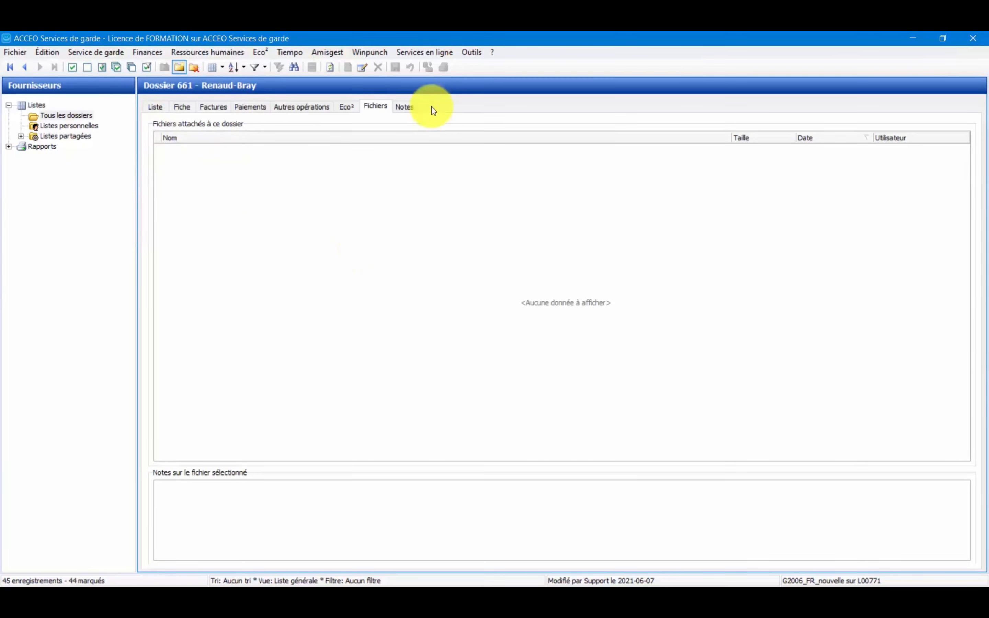
# Review the notes and the other operations (Autres opérations) of the Renaud-Bray record.
pyautogui.click(408, 107)
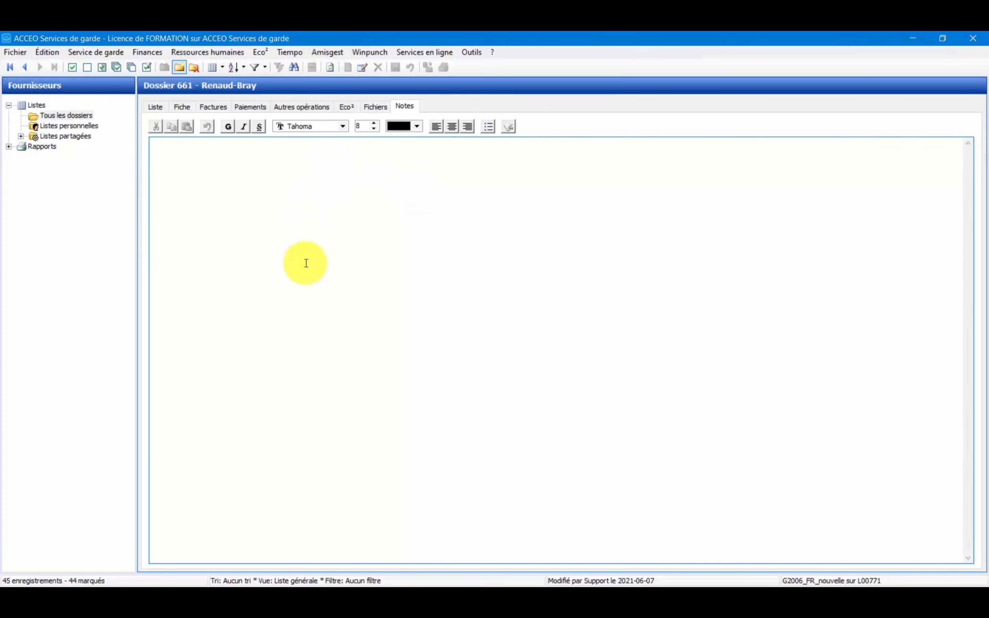
pyautogui.click(307, 111)
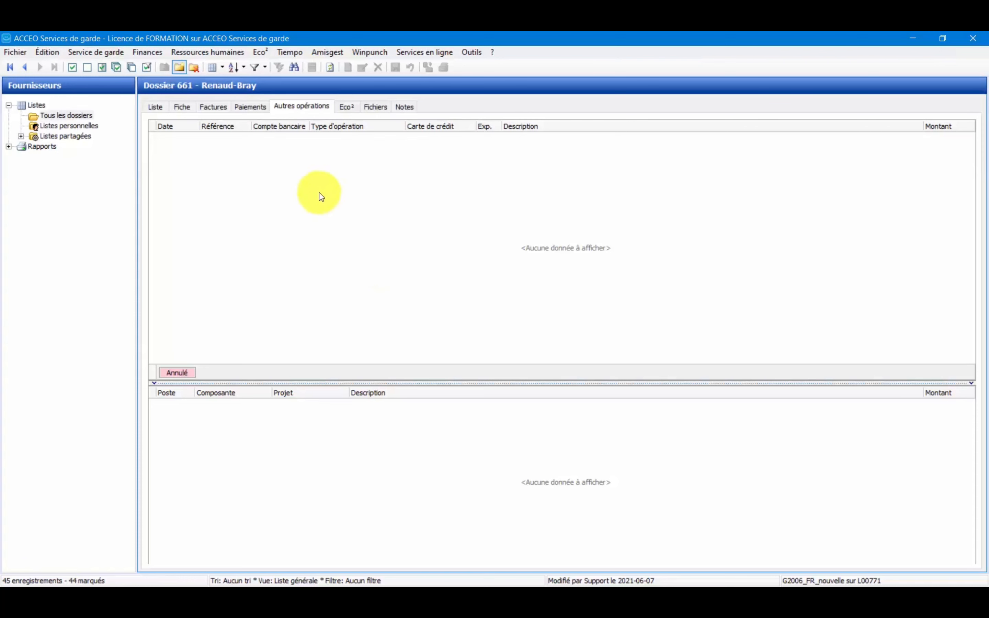
# Examine the cheque and direct deposit choices for suppliers in the bank operations assistant (Opérations bancaires), and cancel it without recording anything.
pyautogui.click(158, 52)
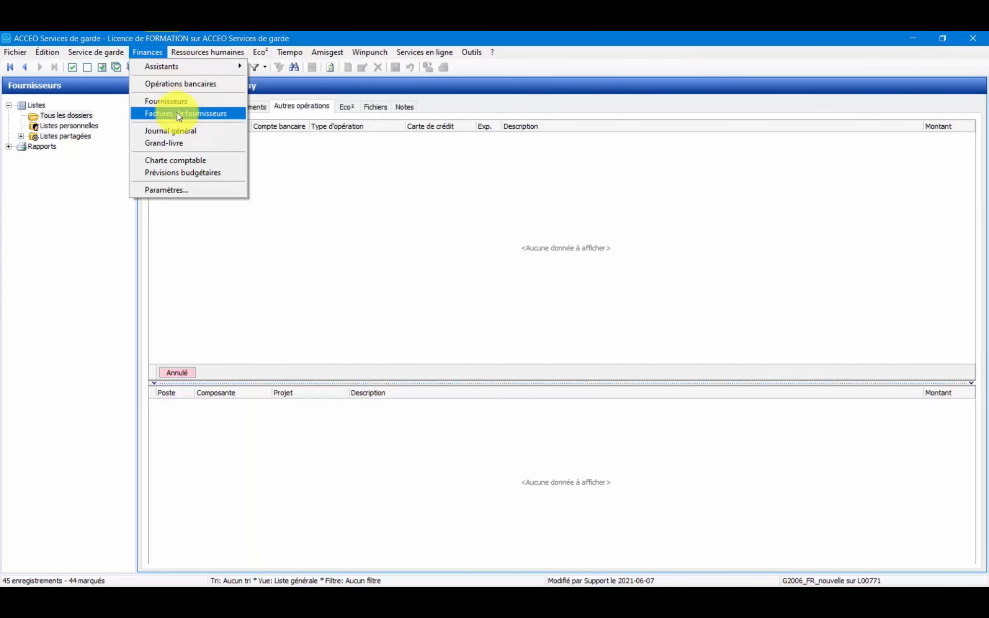
pyautogui.moveTo(177, 73)
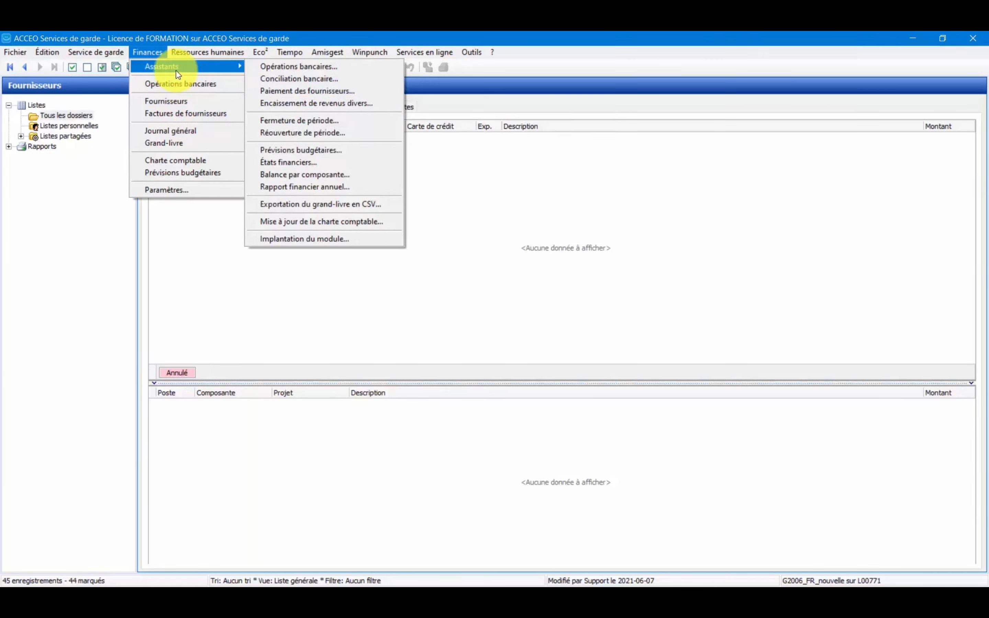
pyautogui.click(276, 69)
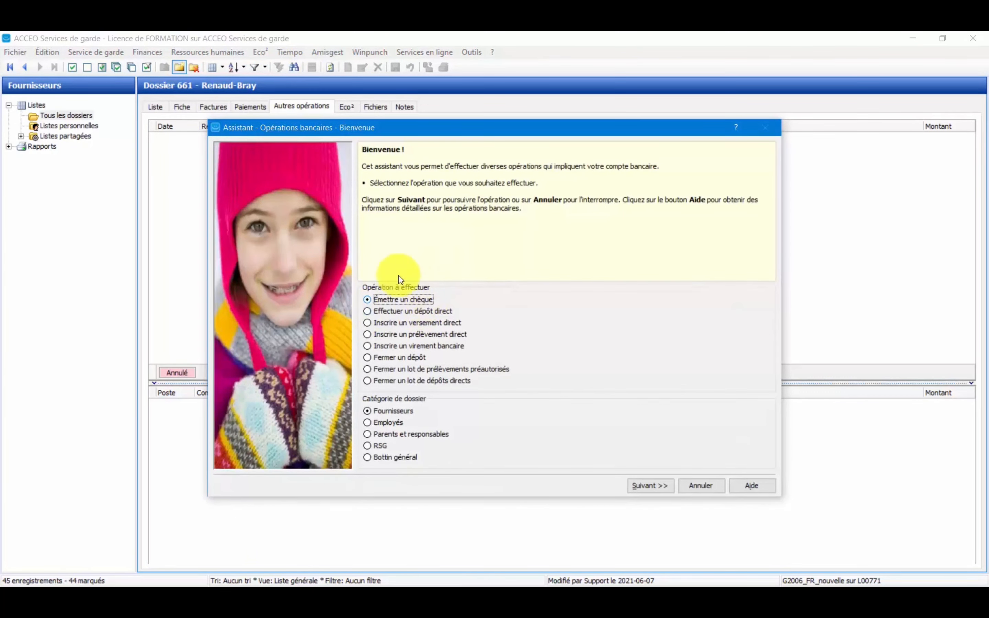
pyautogui.click(412, 312)
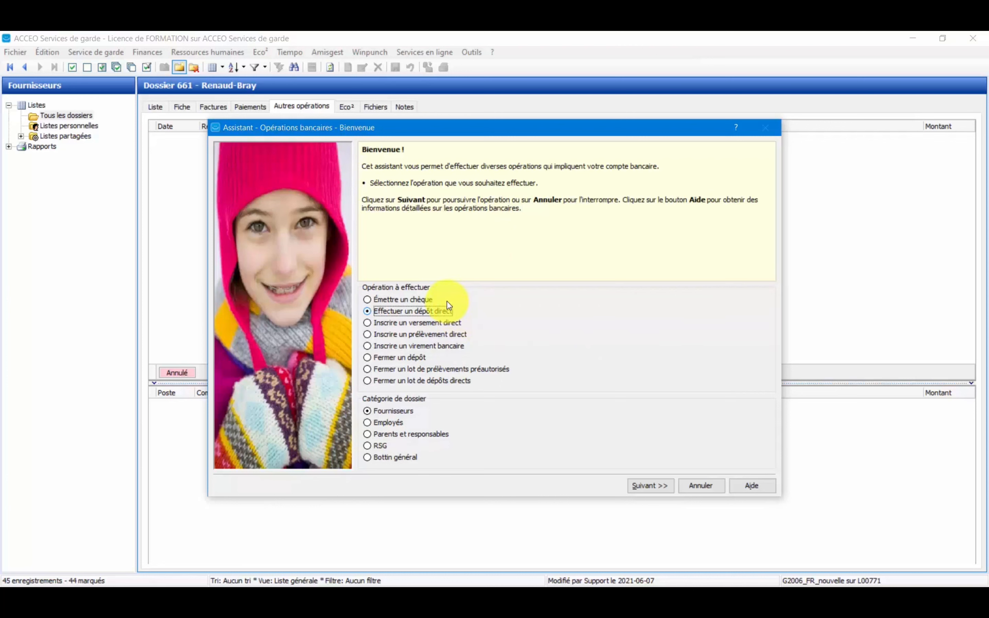
pyautogui.click(411, 300)
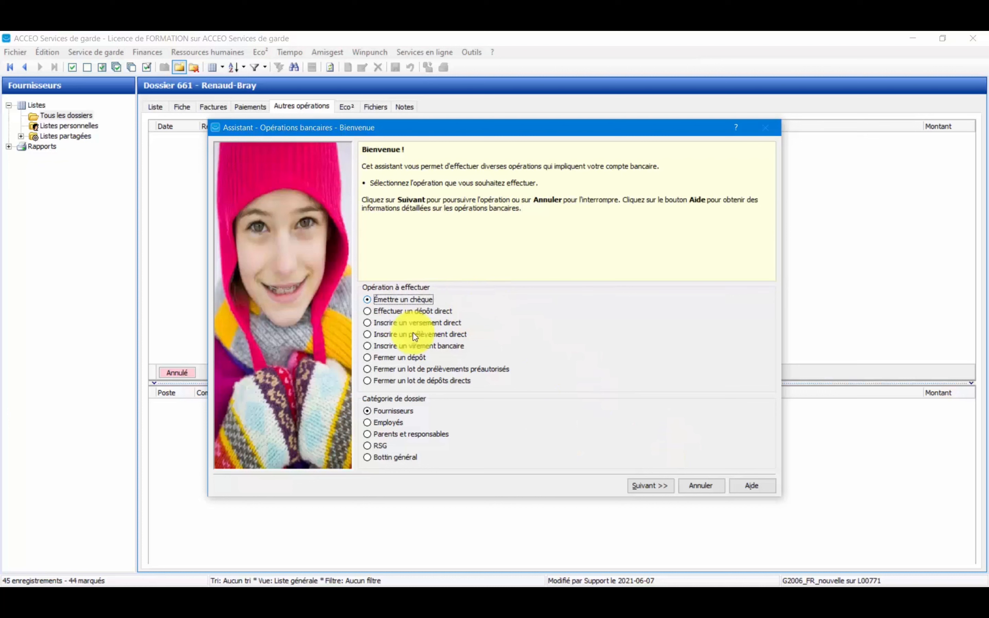
pyautogui.click(711, 493)
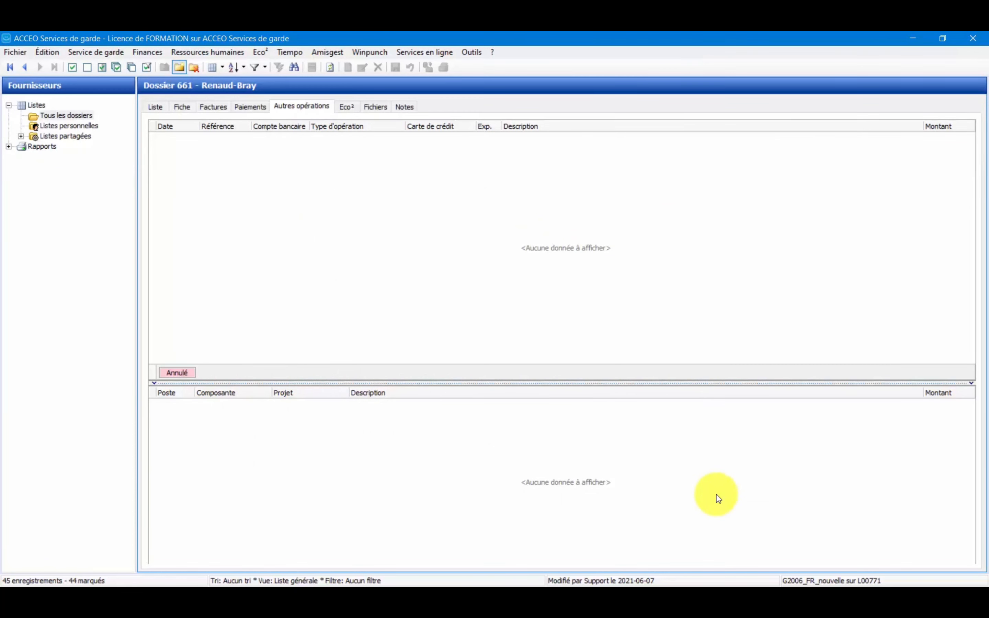
# Open the supplier payment assistant (Paiement des fournisseurs).
pyautogui.click(149, 52)
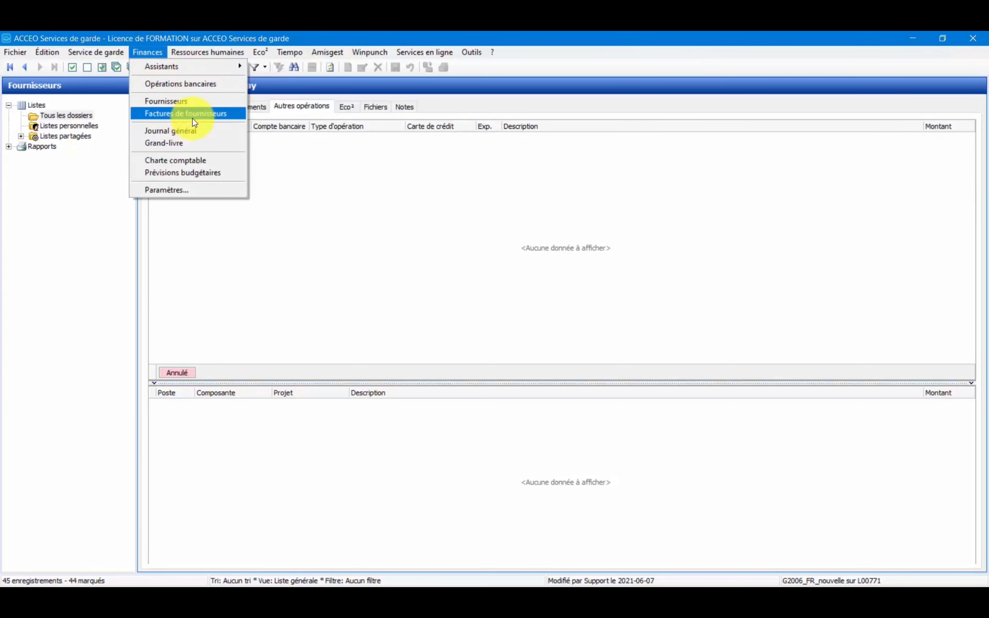
pyautogui.moveTo(199, 61)
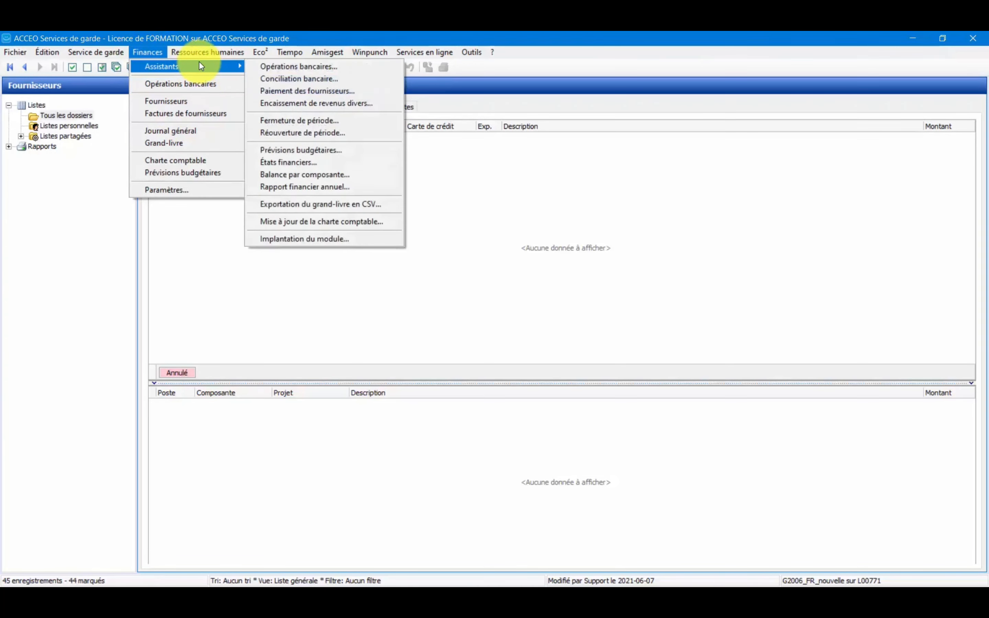
pyautogui.click(316, 92)
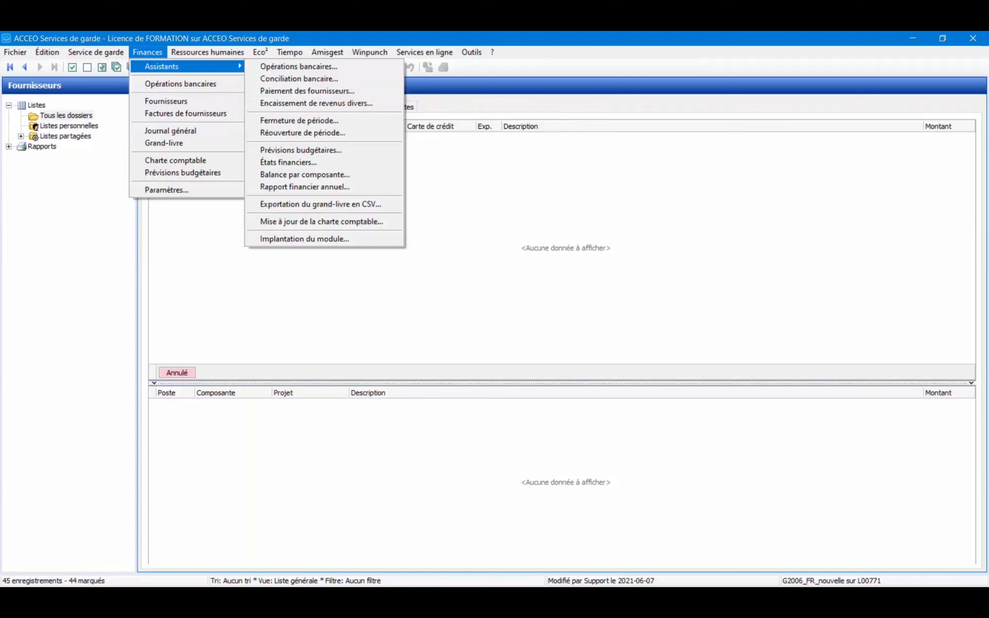